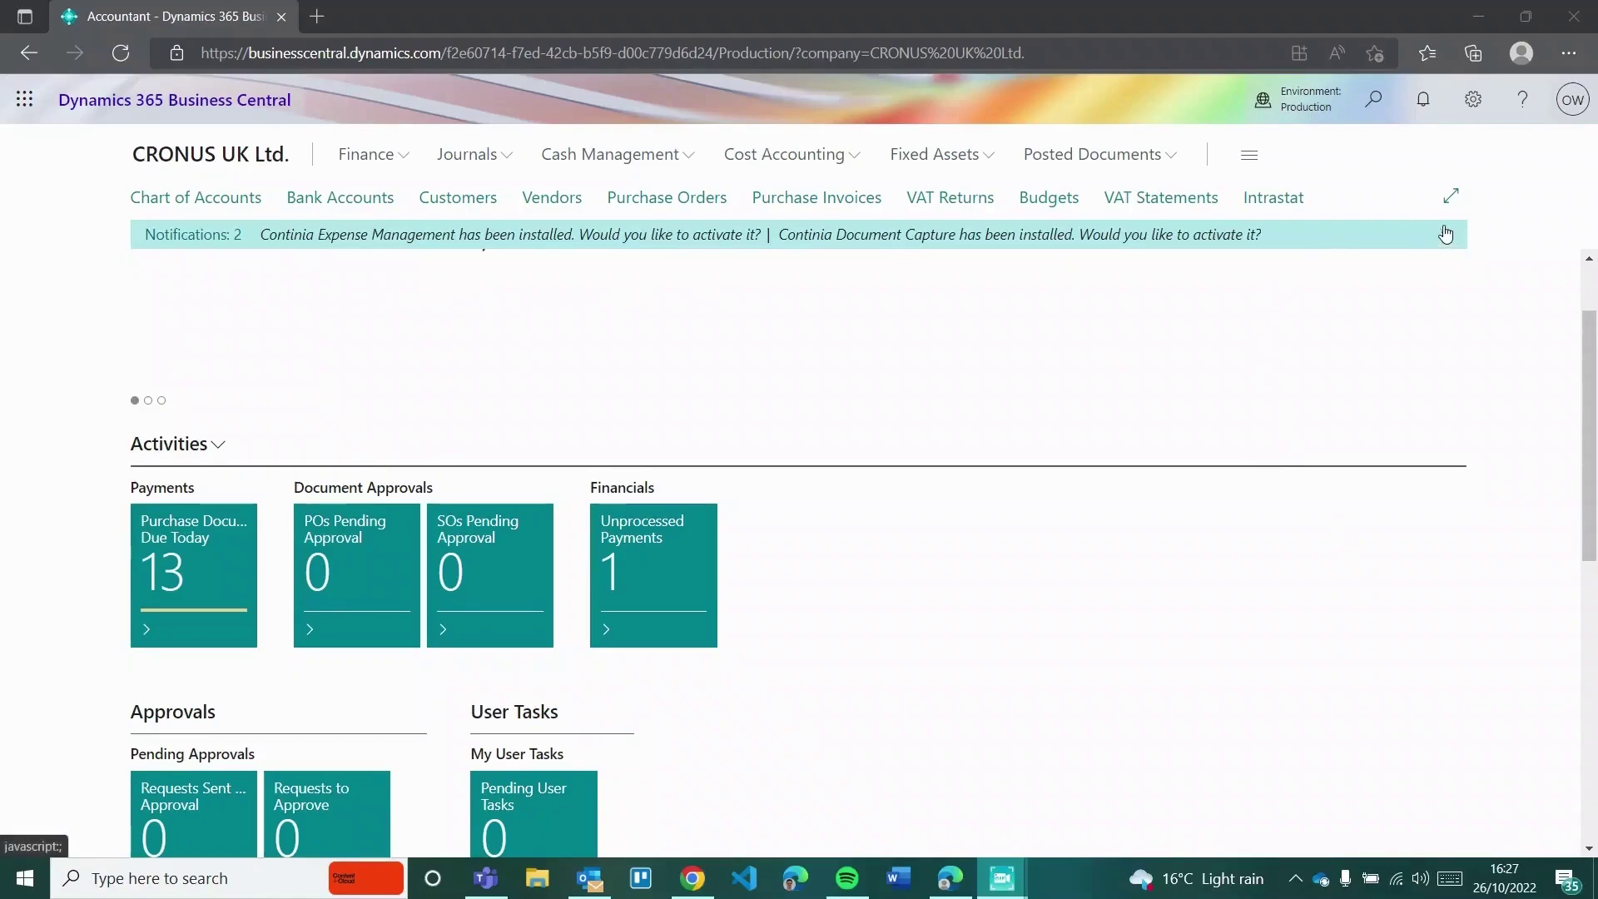
Open the Report Layouts list to view the available report layouts, and return to the role centre.
click(1381, 101)
text(report)
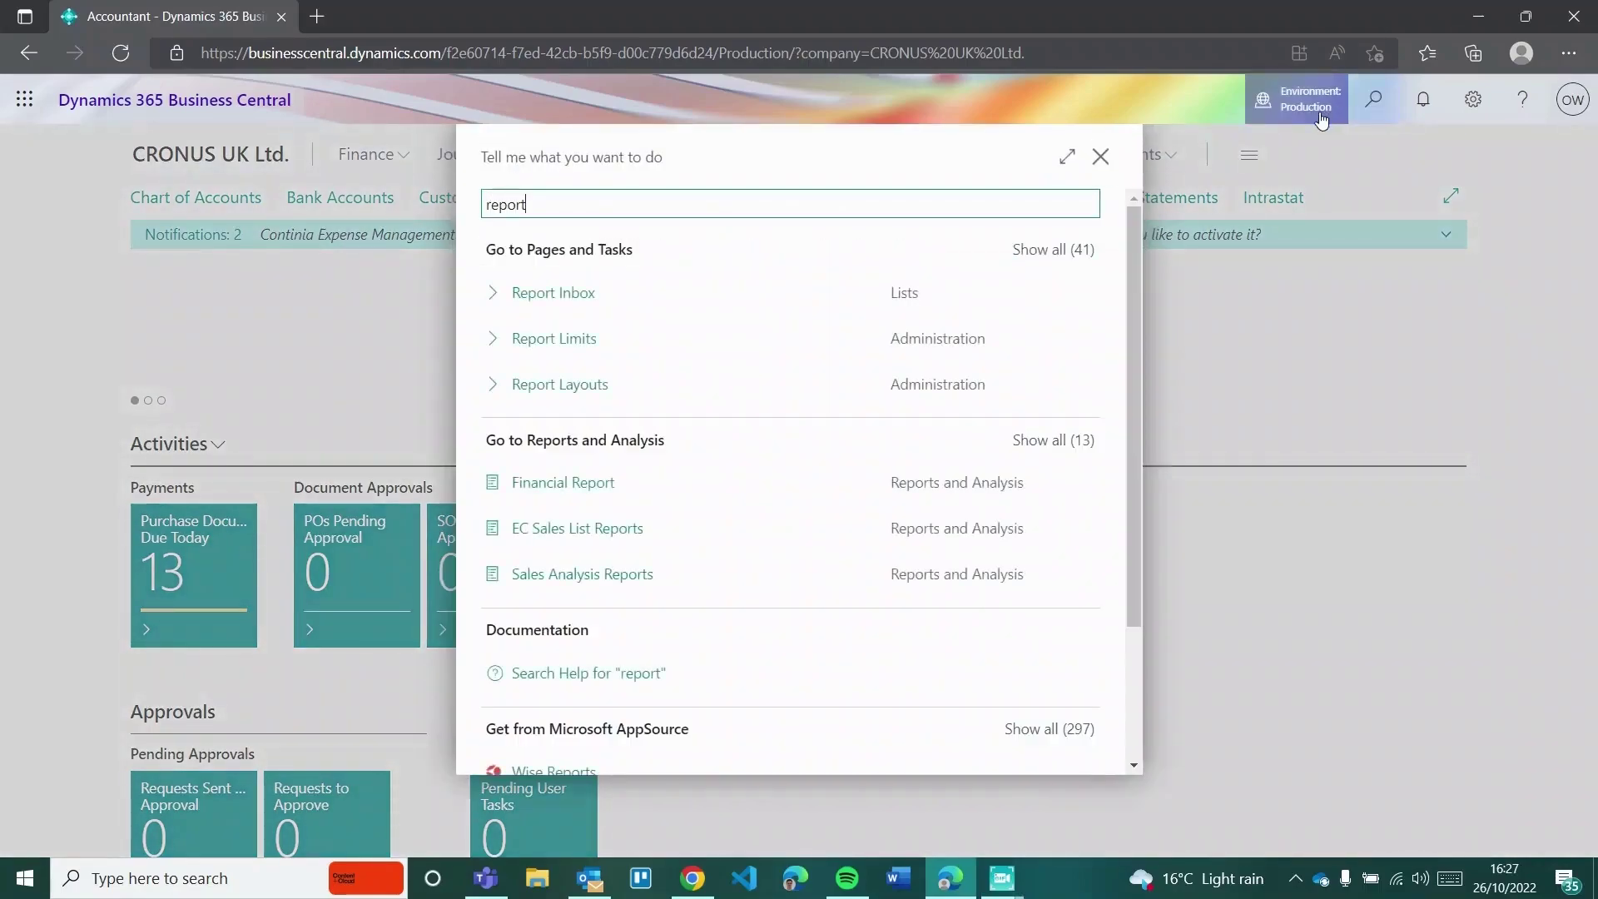
click(689, 395)
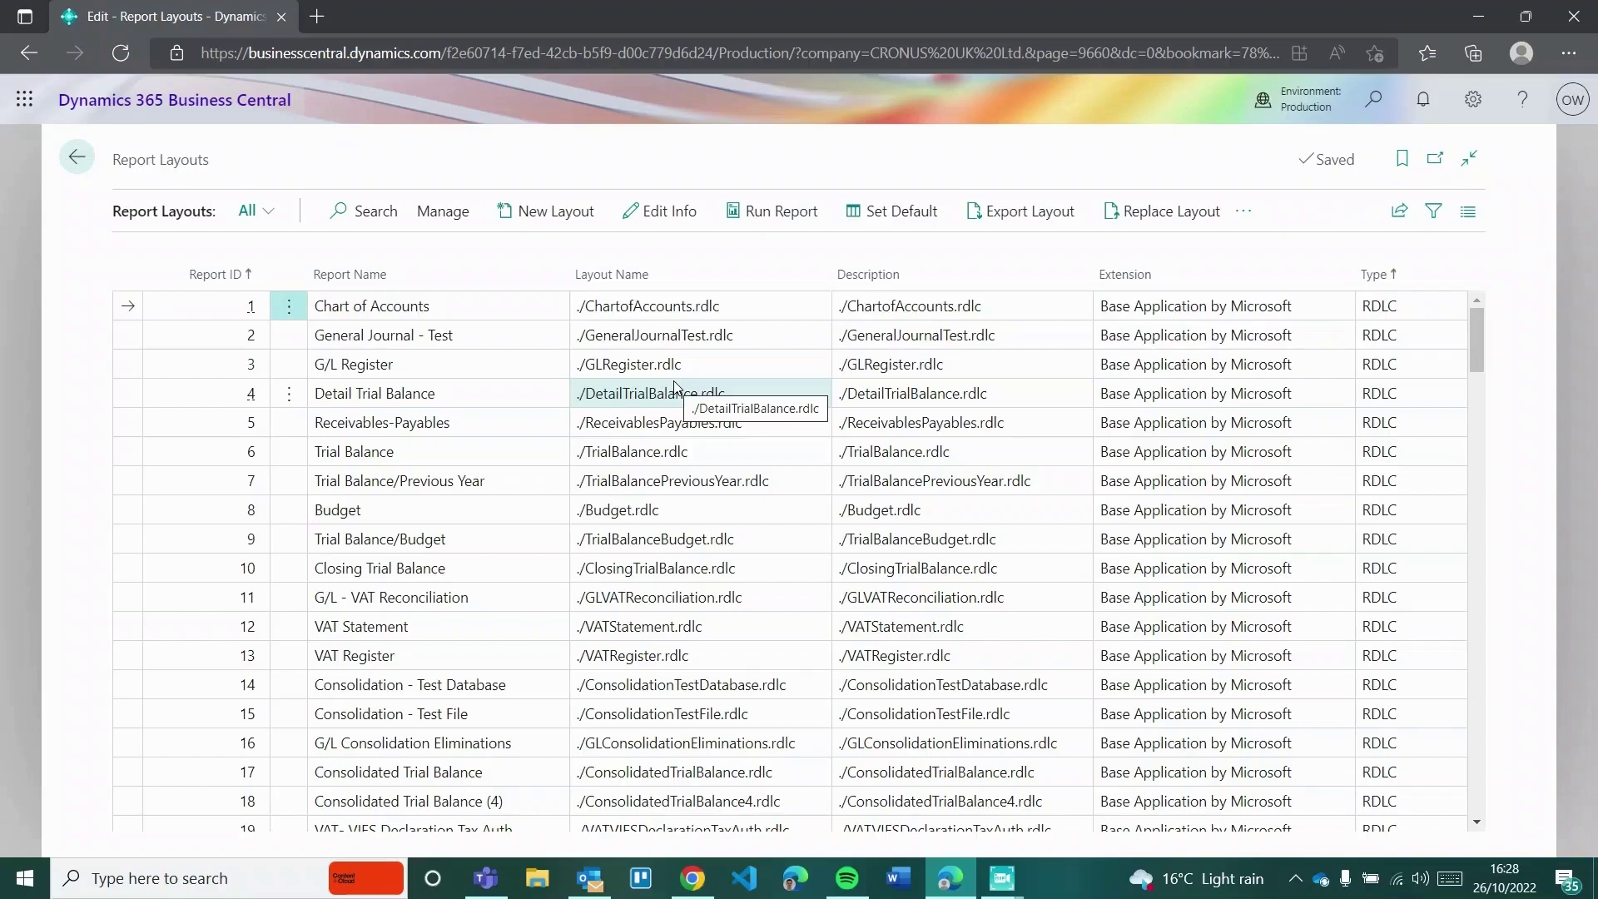
click(77, 157)
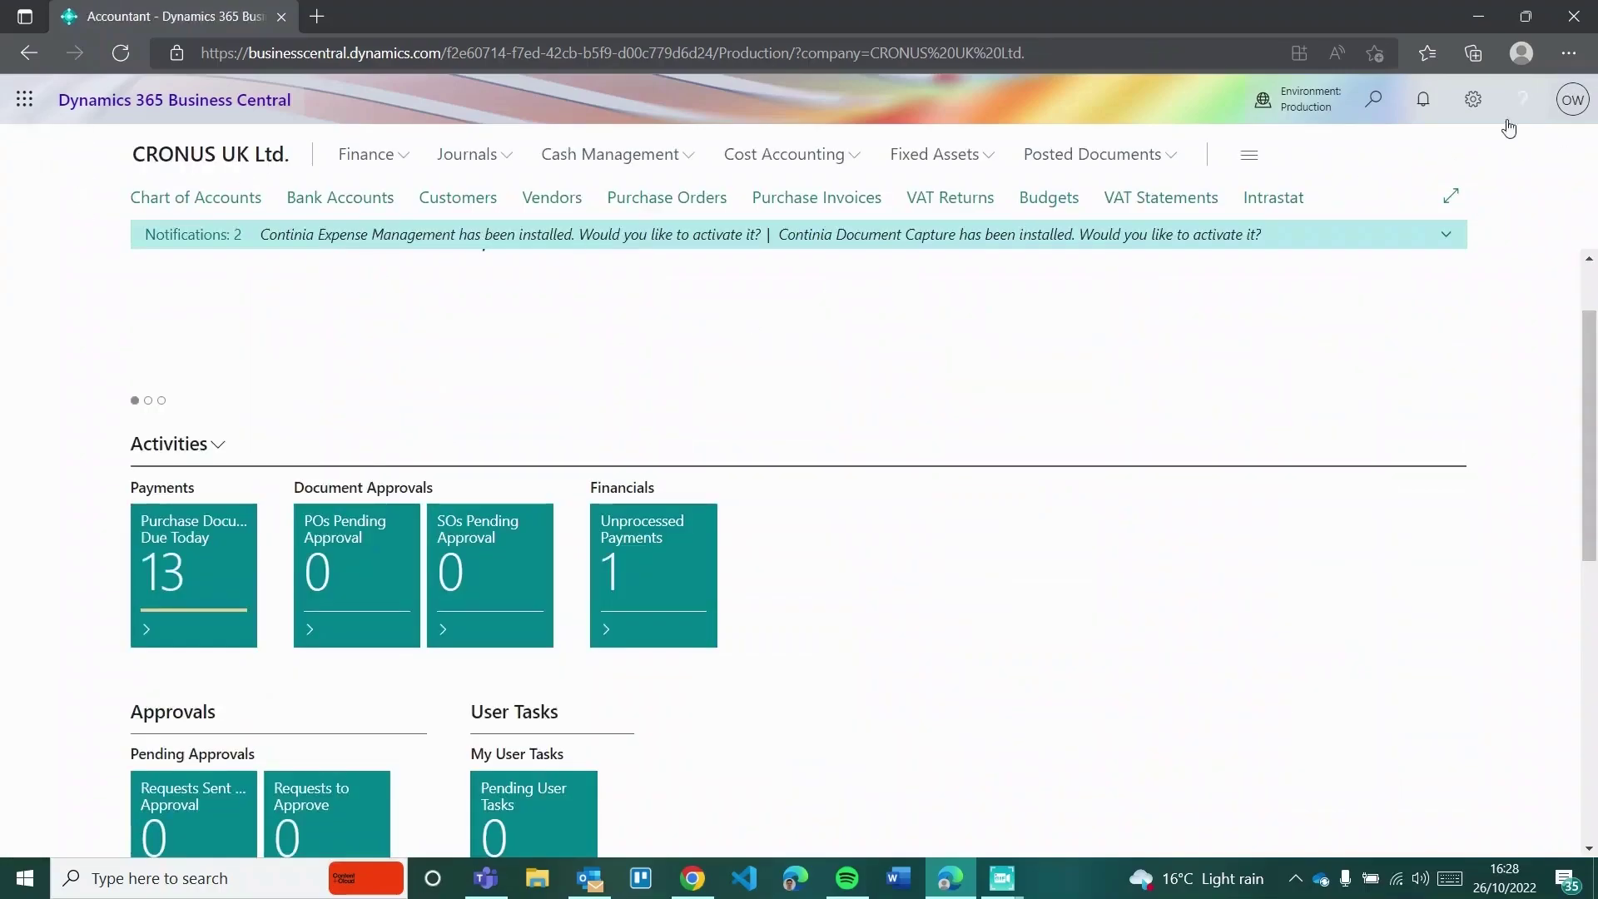
Search for "custom repo" and open the Custom Report Layouts page.
click(1374, 101)
text(c)
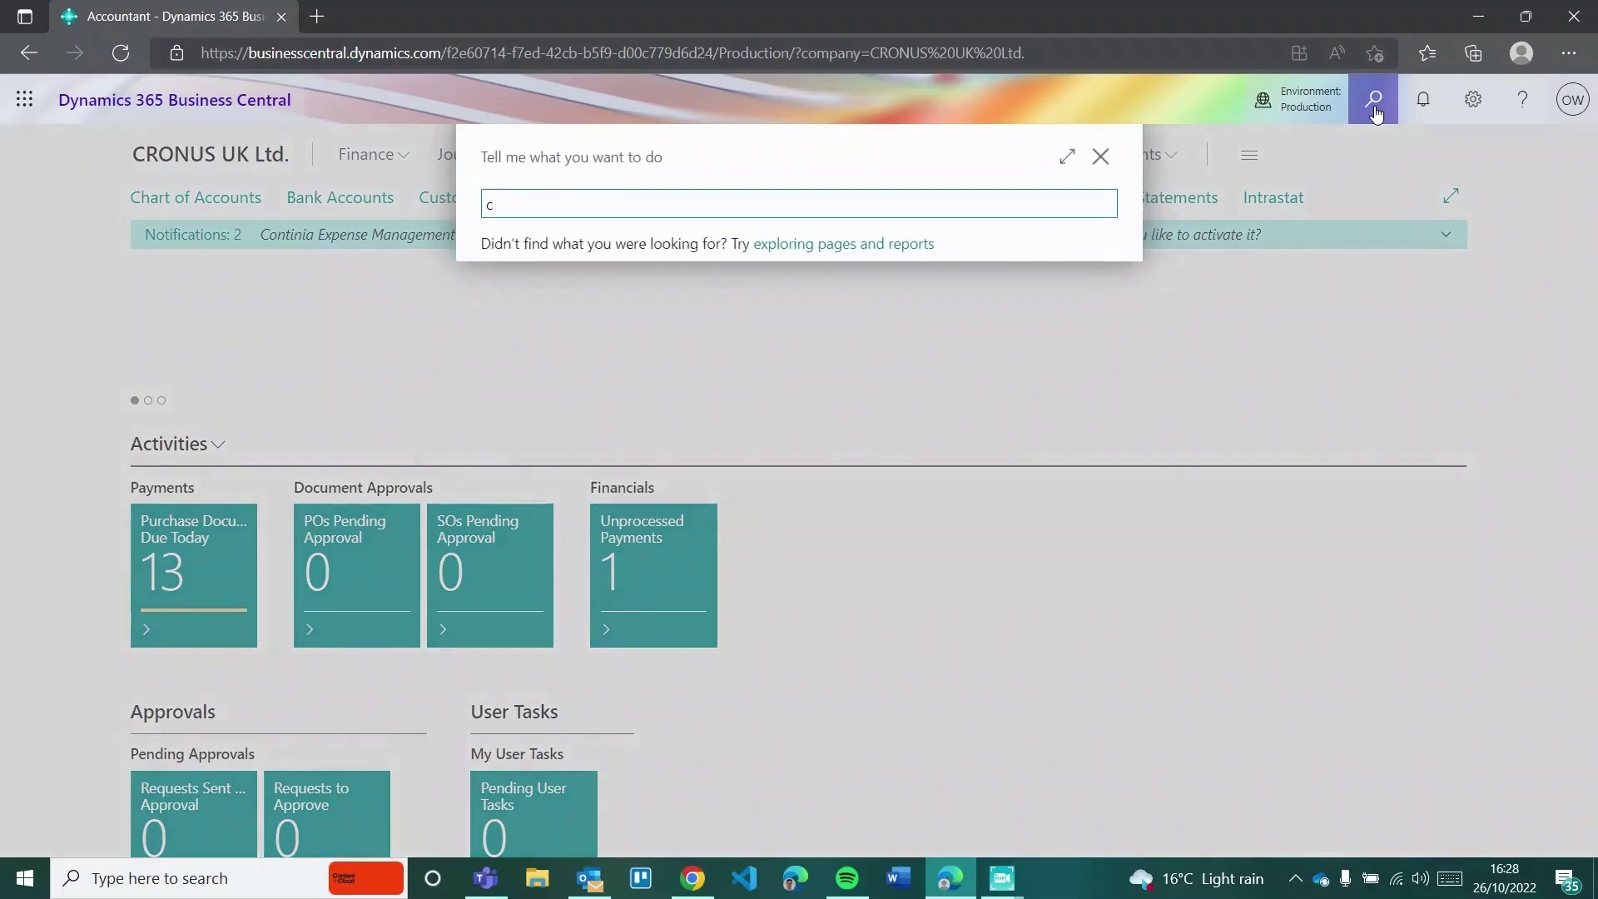
text(ustom repo)
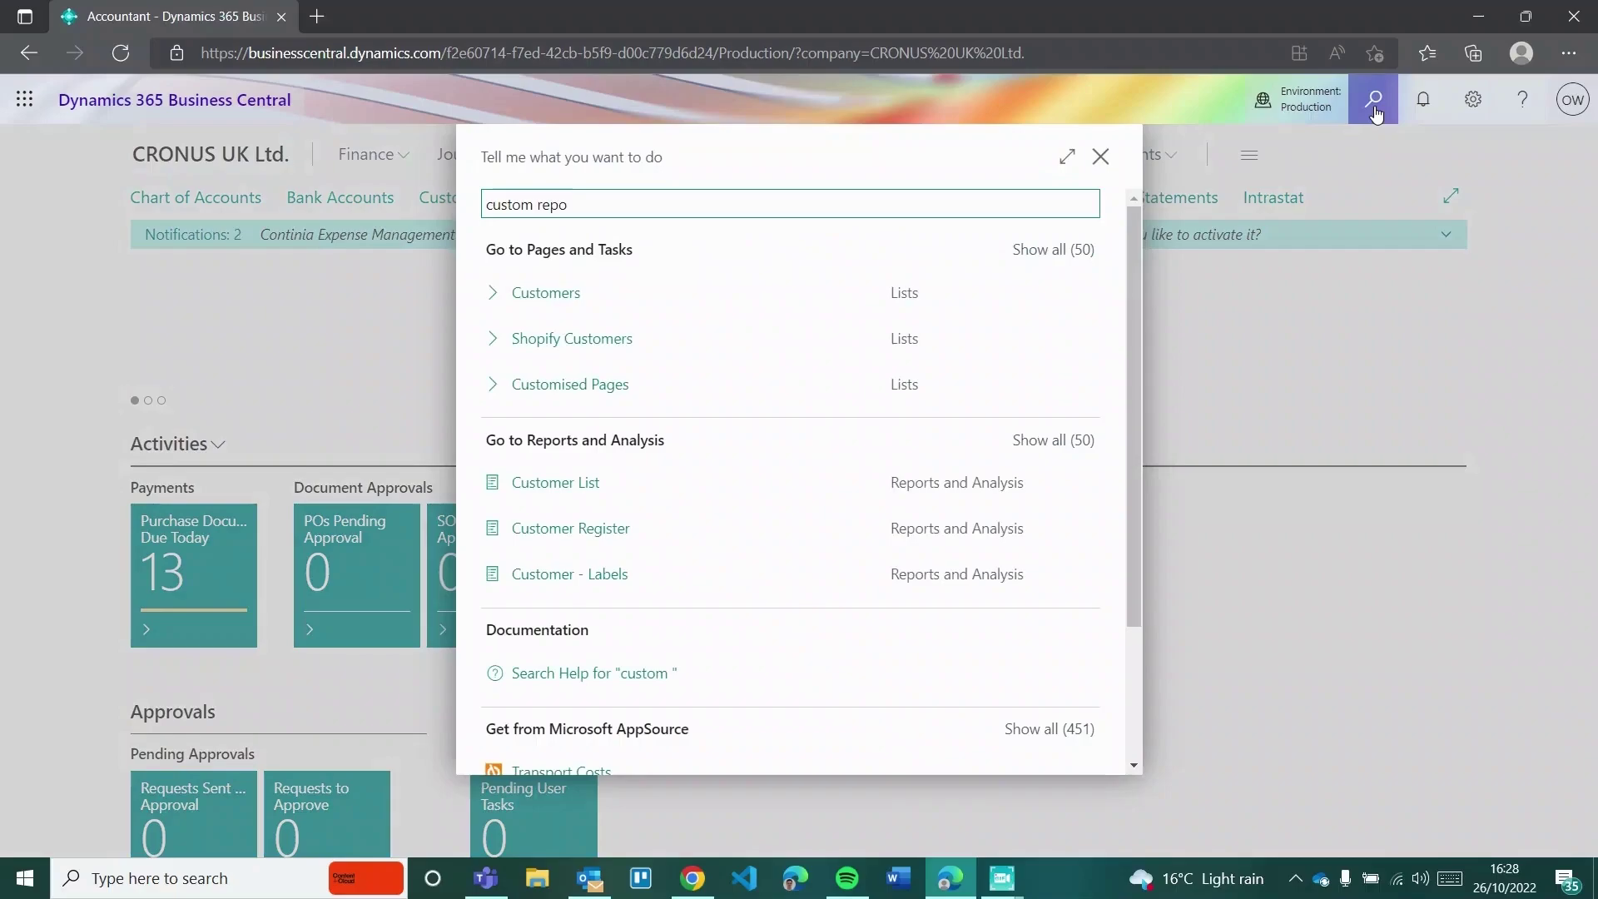
click(603, 303)
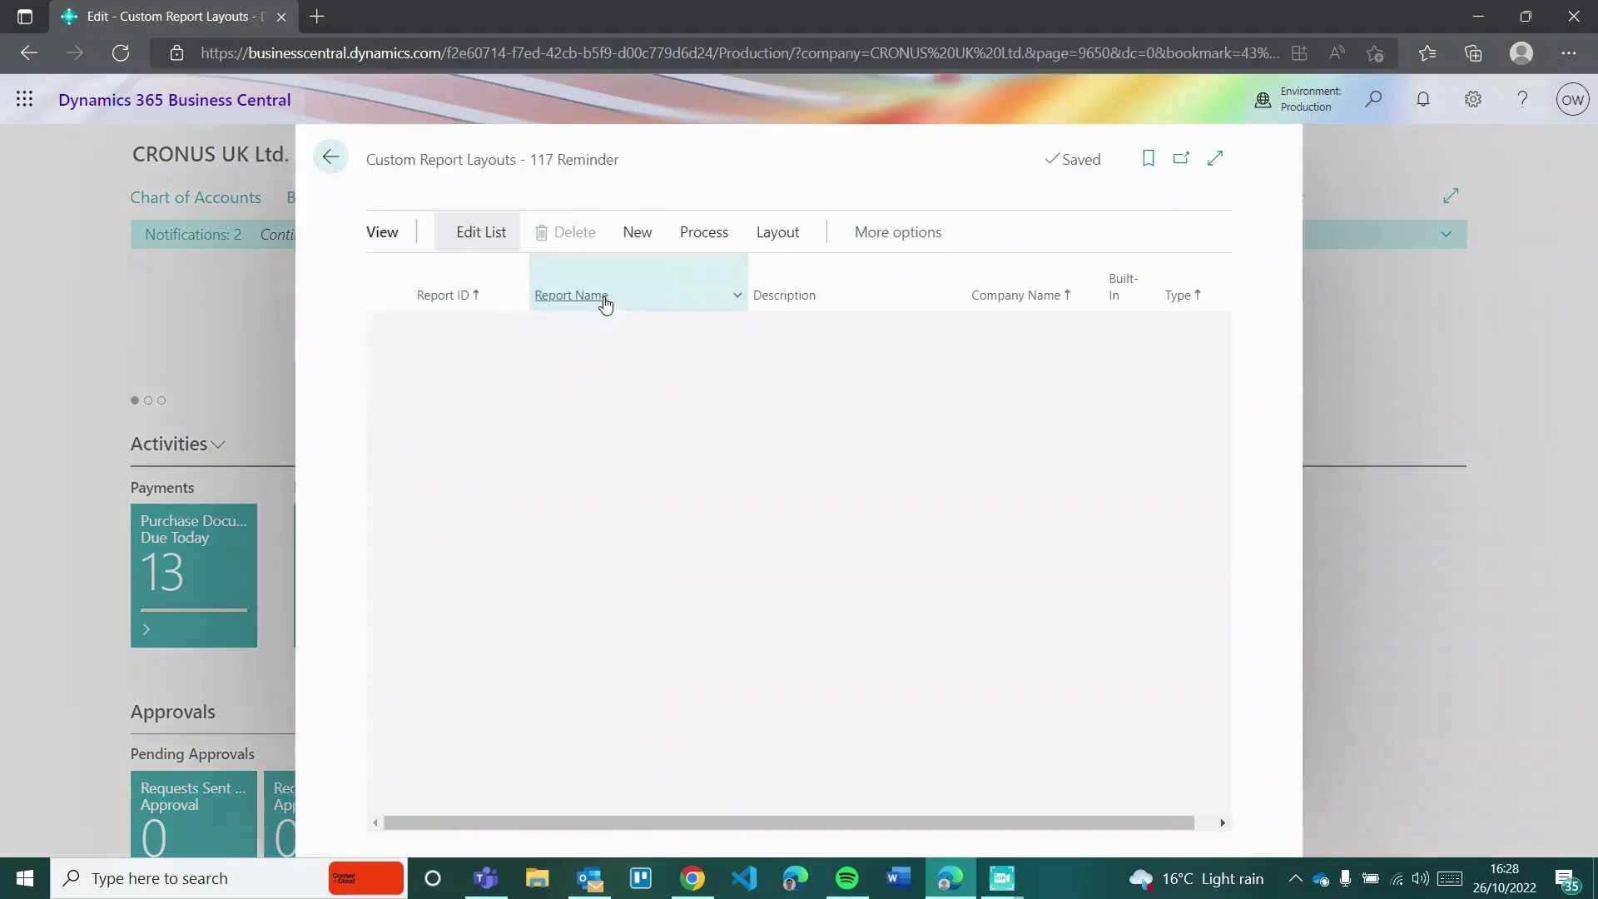
Insert a built-in Word layout for report ID 1306 and select its "Copy of Built-in layout" entry in the list.
scroll(628, 607, down, 5)
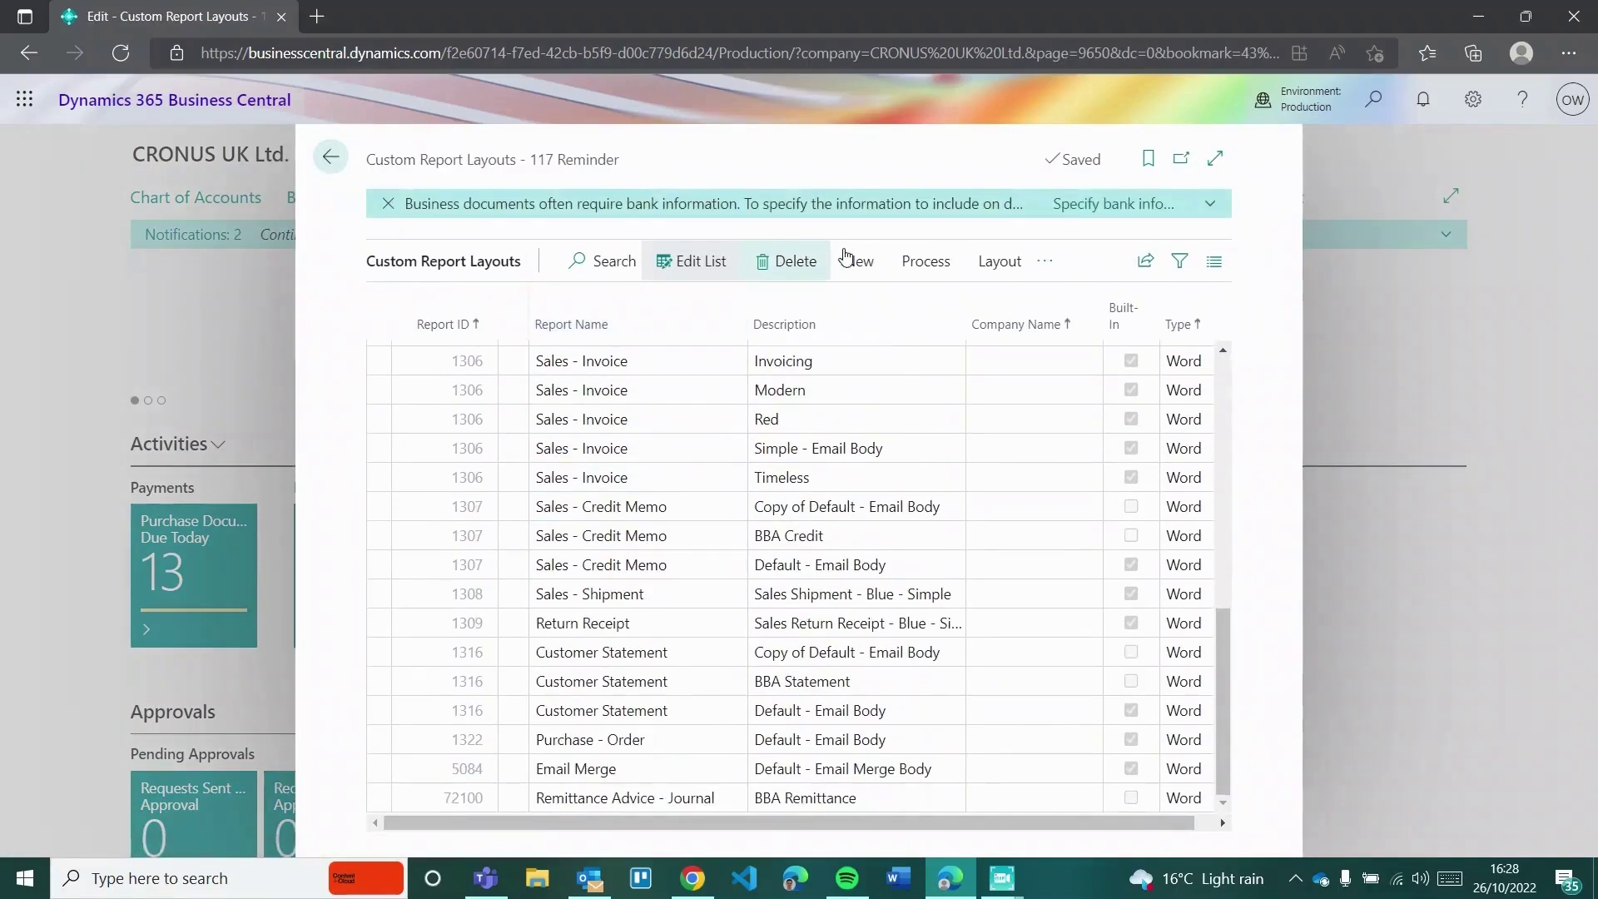
click(859, 262)
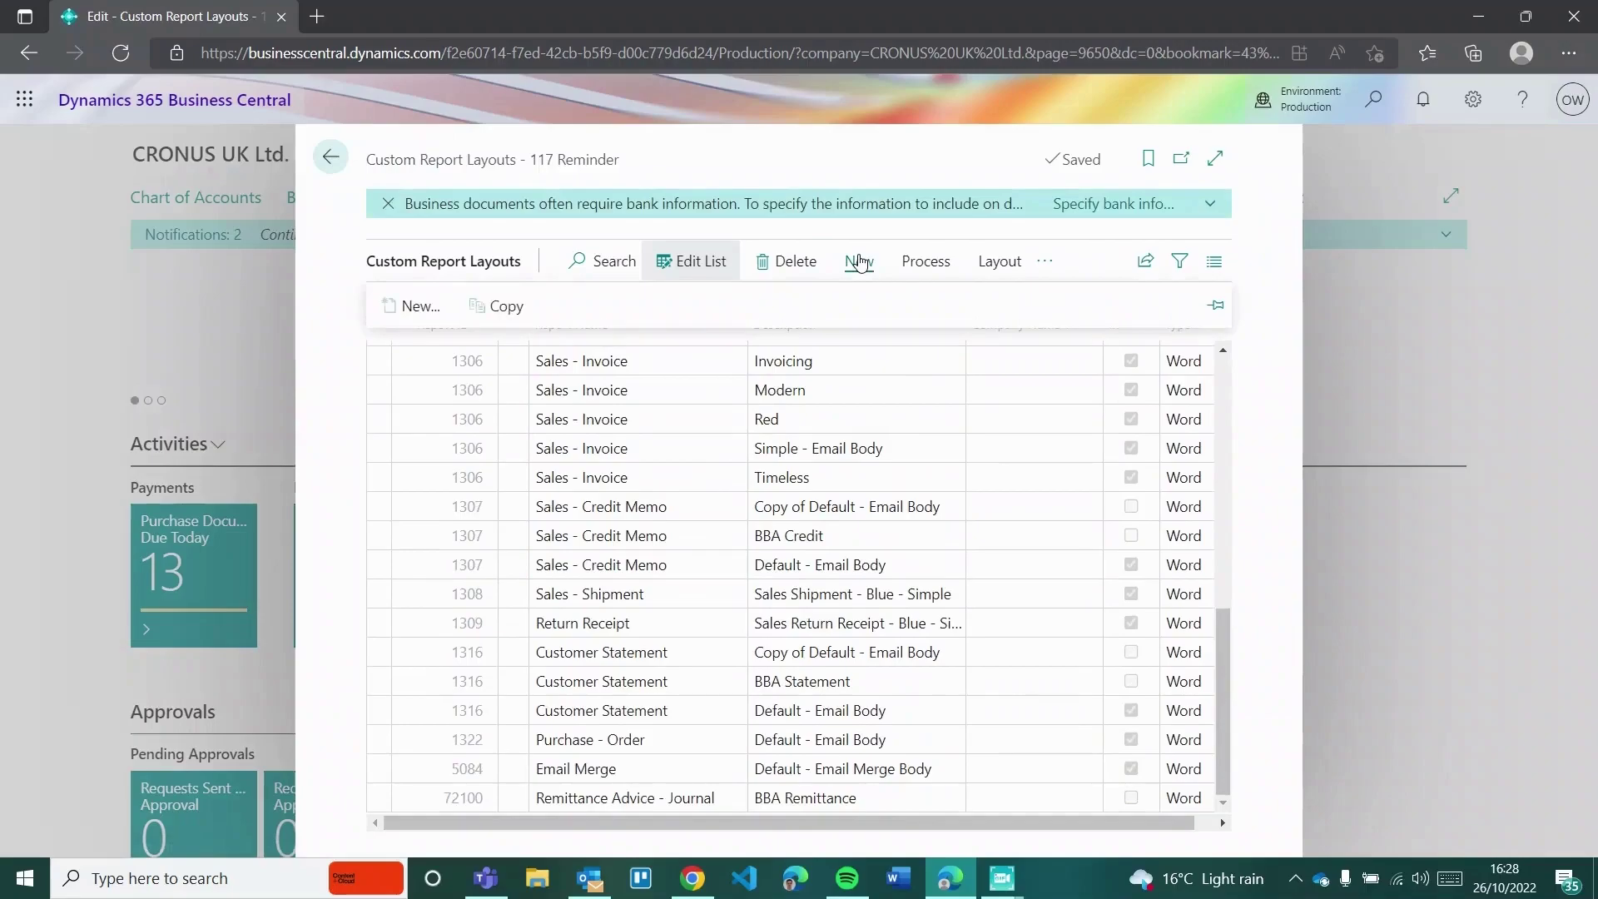
click(411, 301)
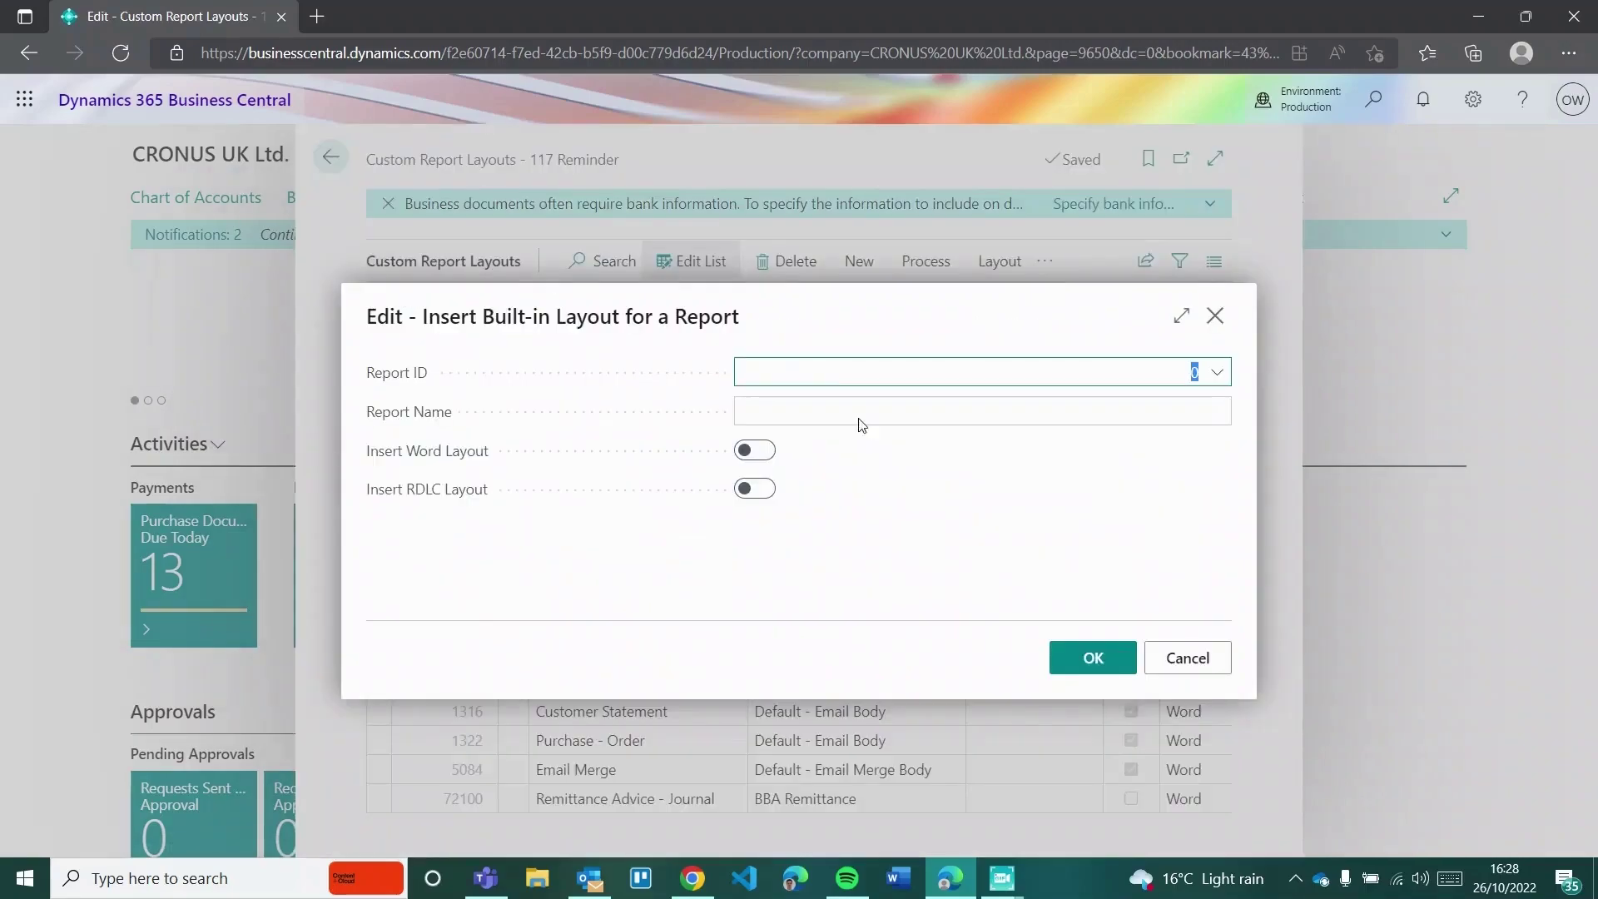
text(1306)
key(Tab)
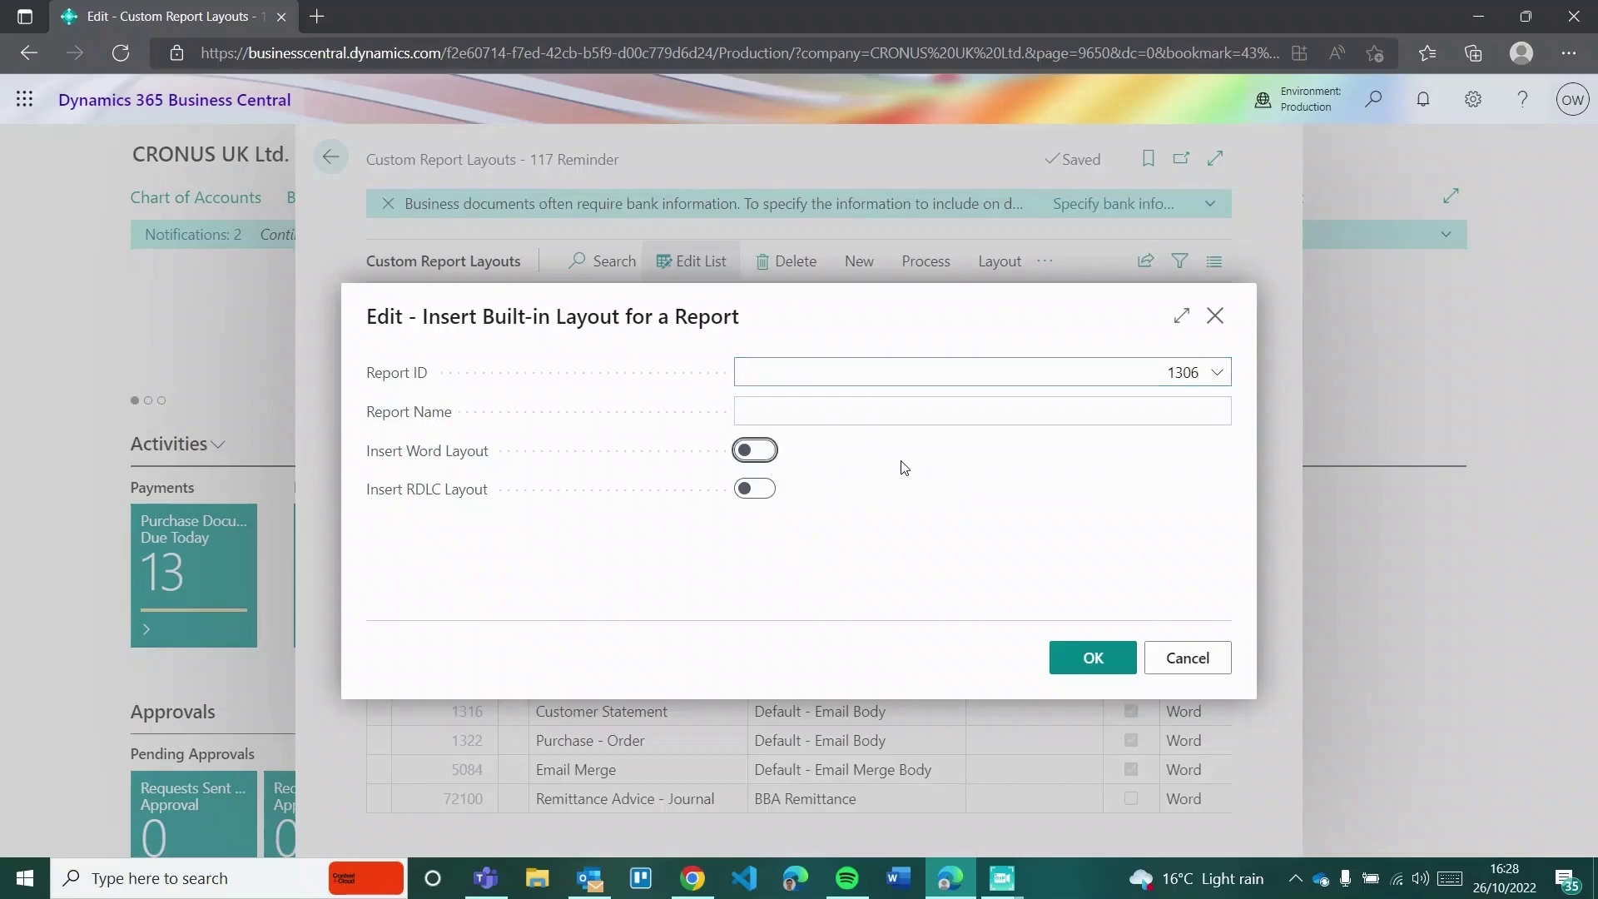
click(754, 450)
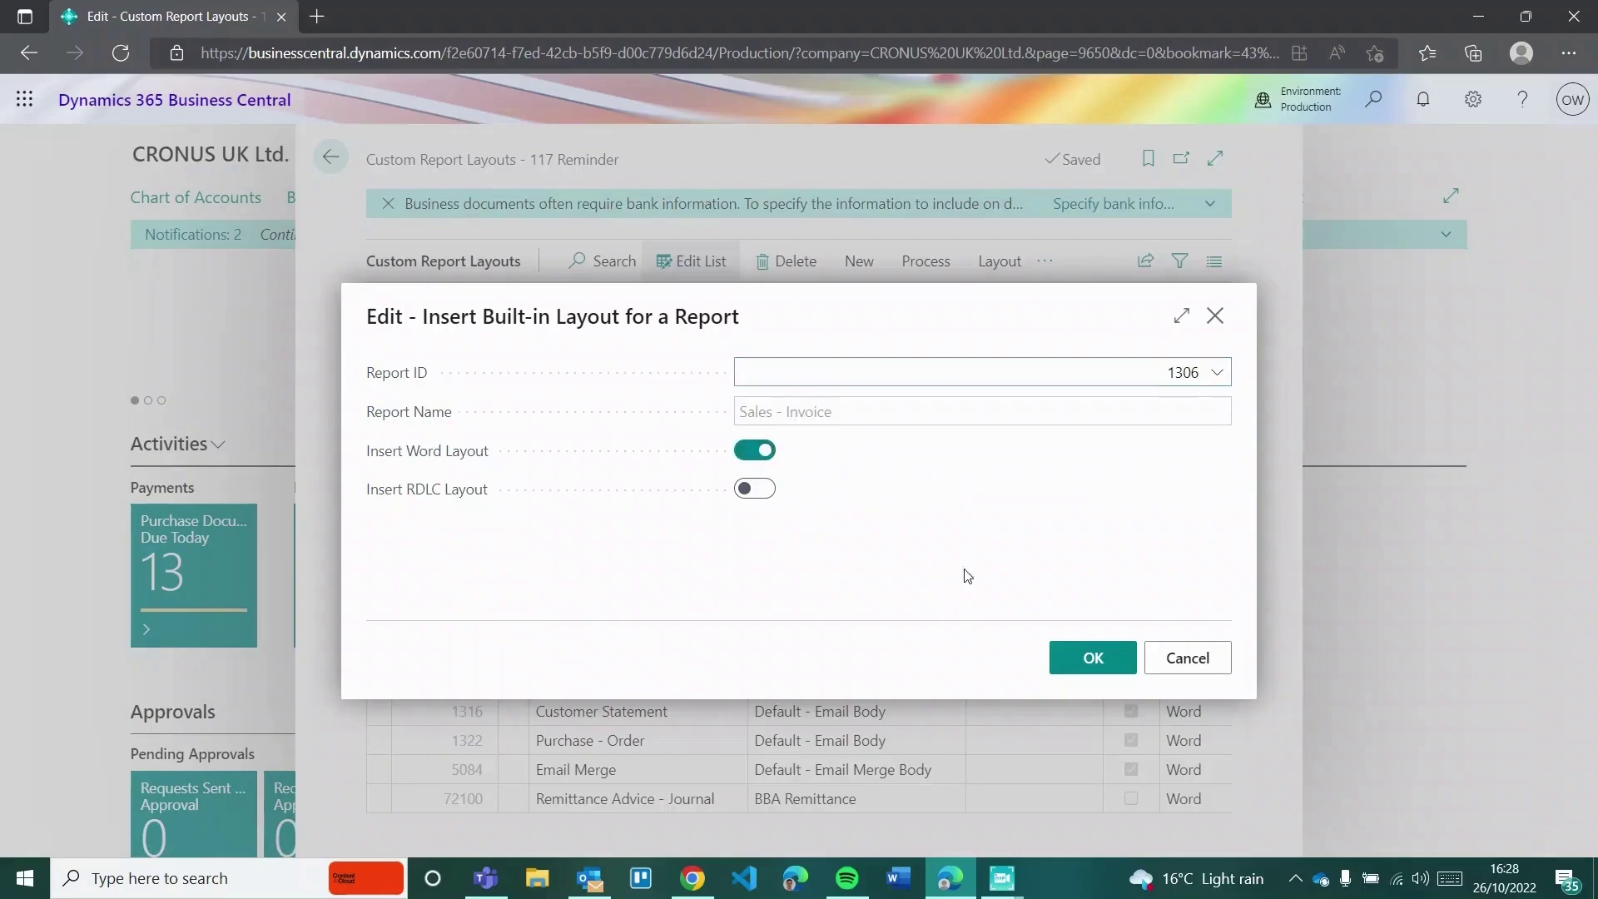
click(1075, 666)
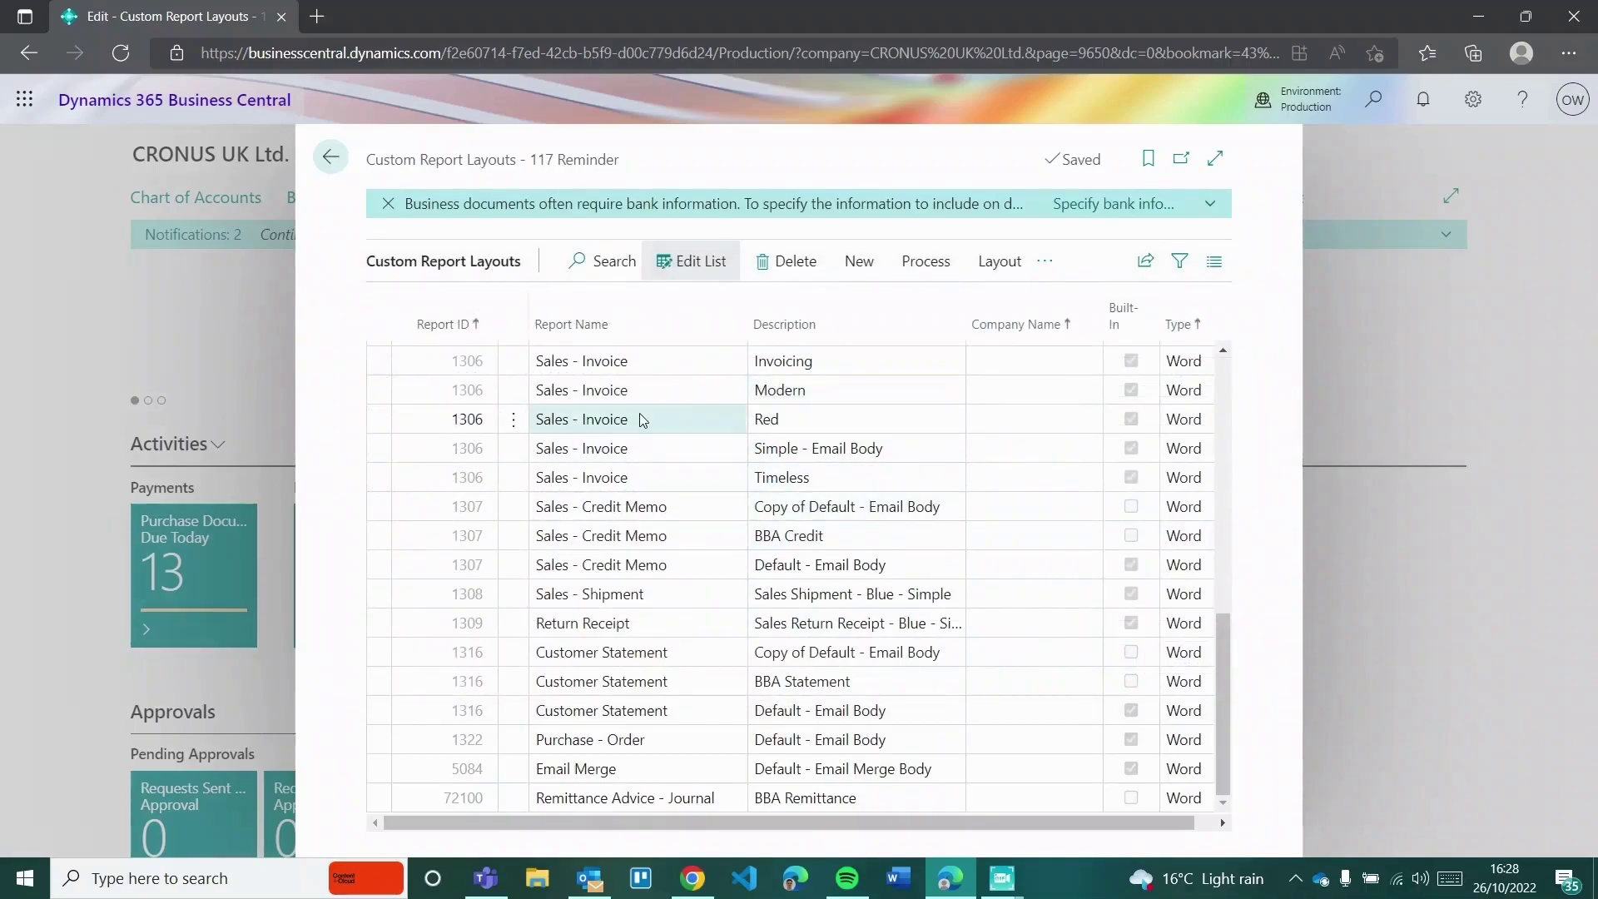
scroll(749, 529, up, 3)
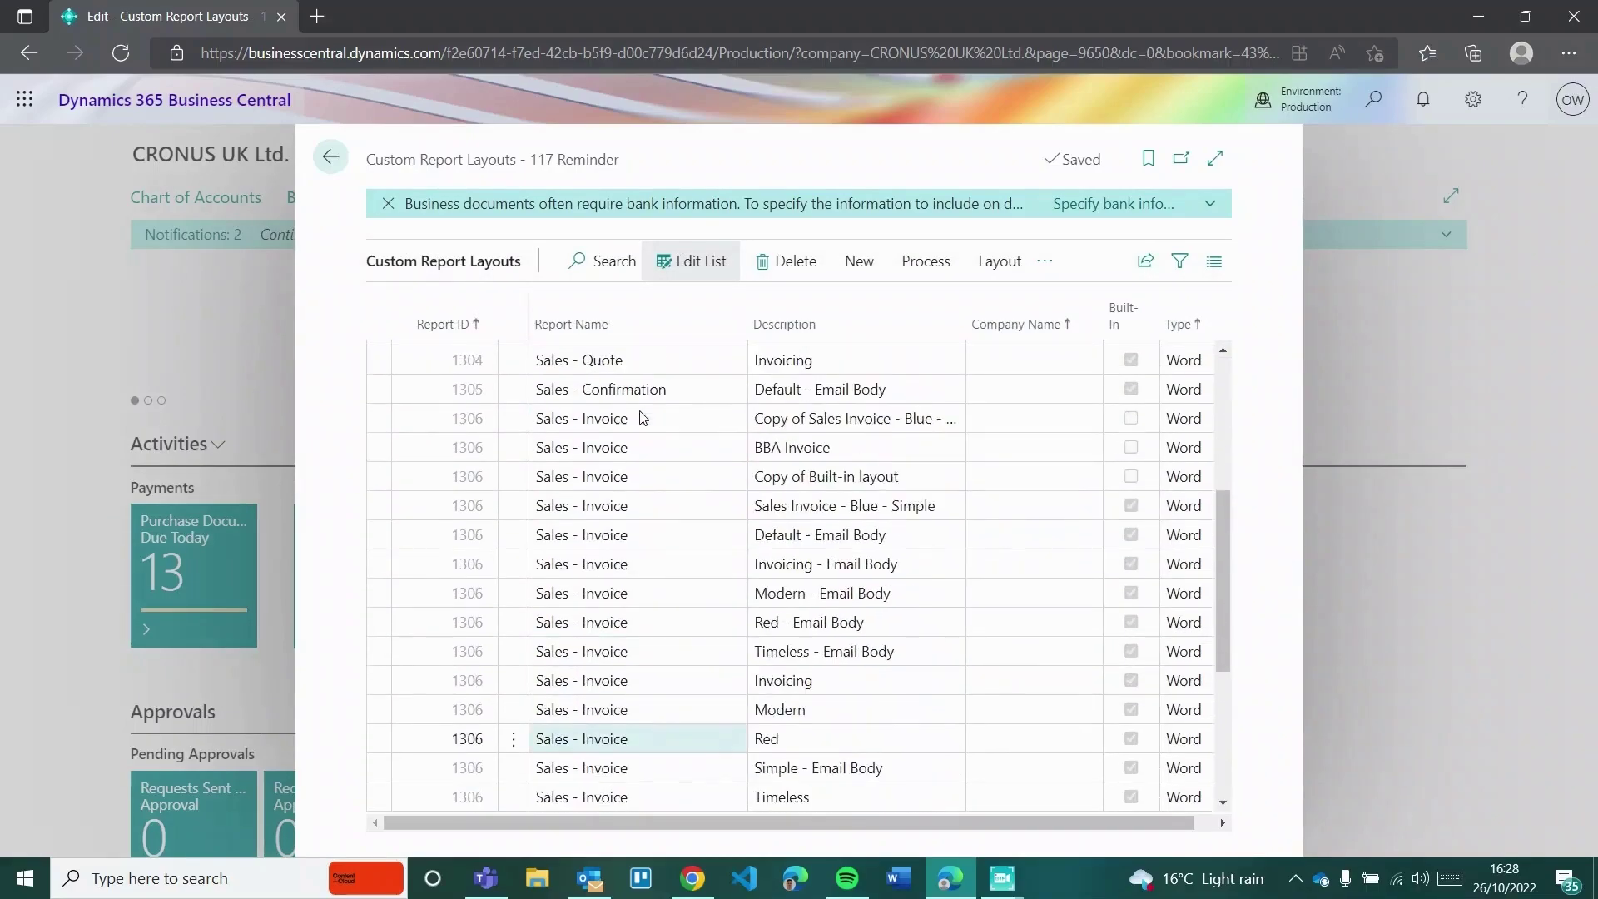
click(801, 477)
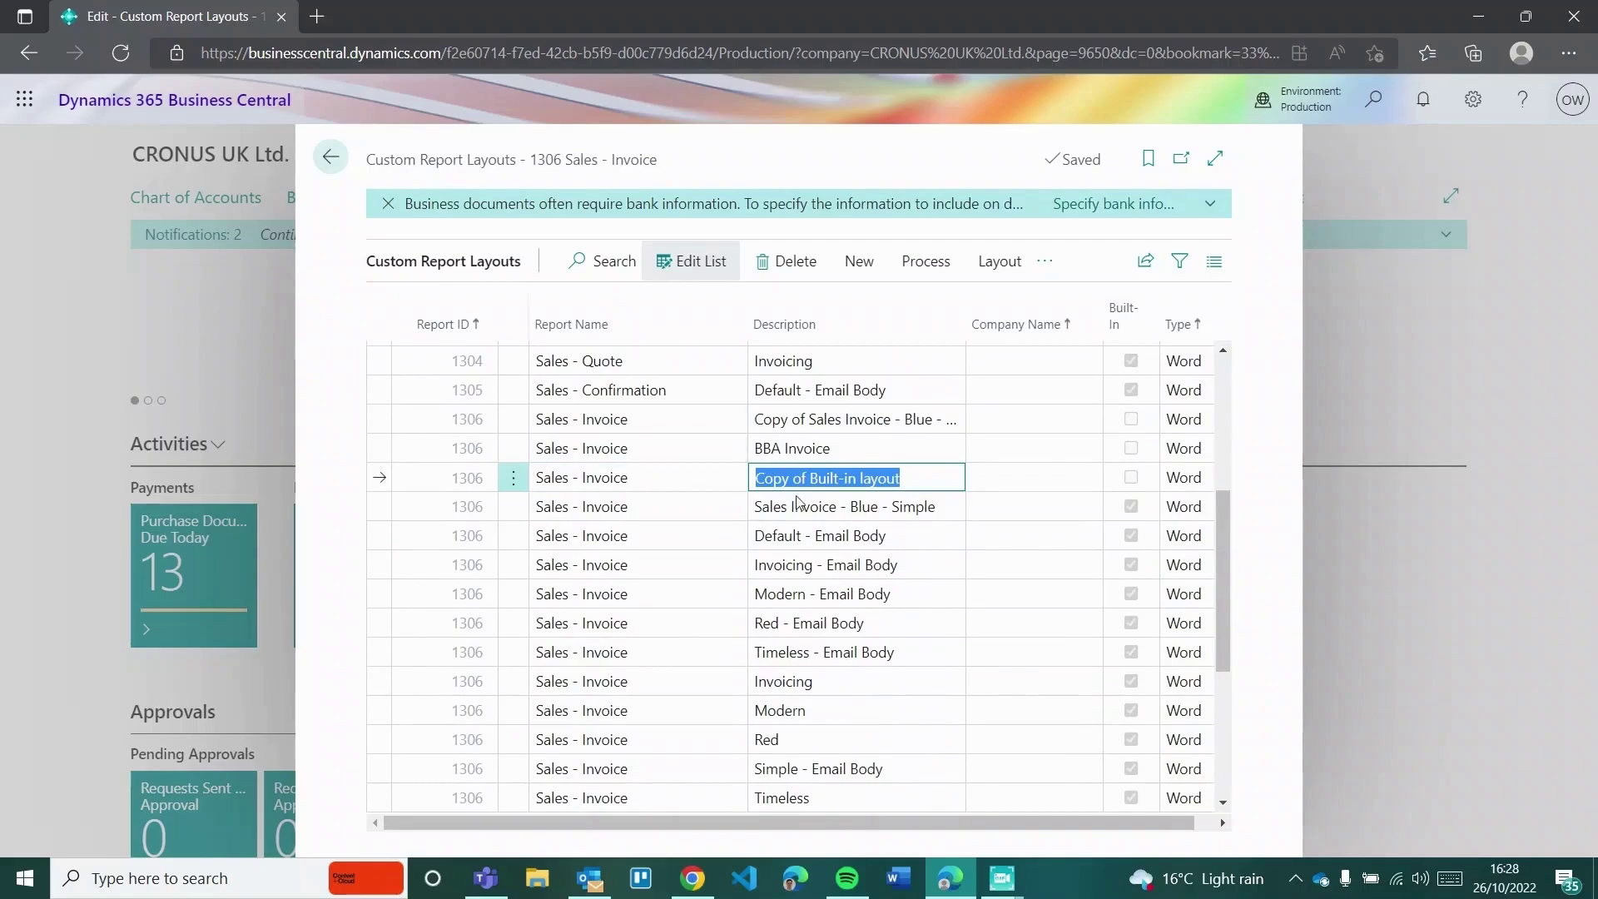
scroll(686, 648, up, 1)
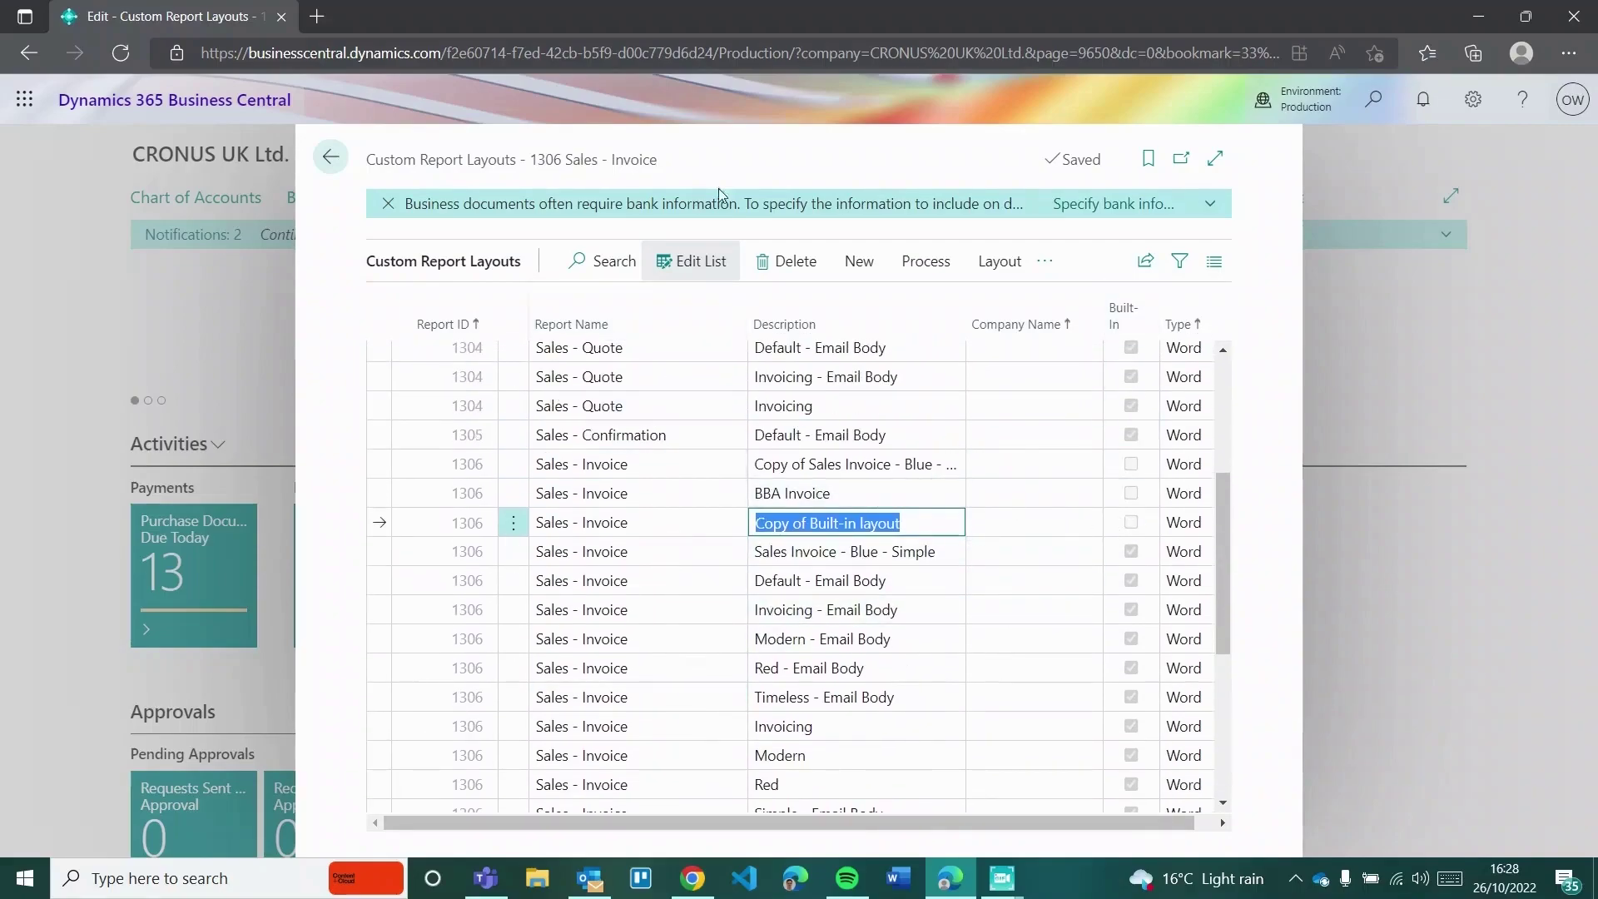
Insert another built-in Word layout for report ID 1306, the Sales - Invoice report.
click(848, 258)
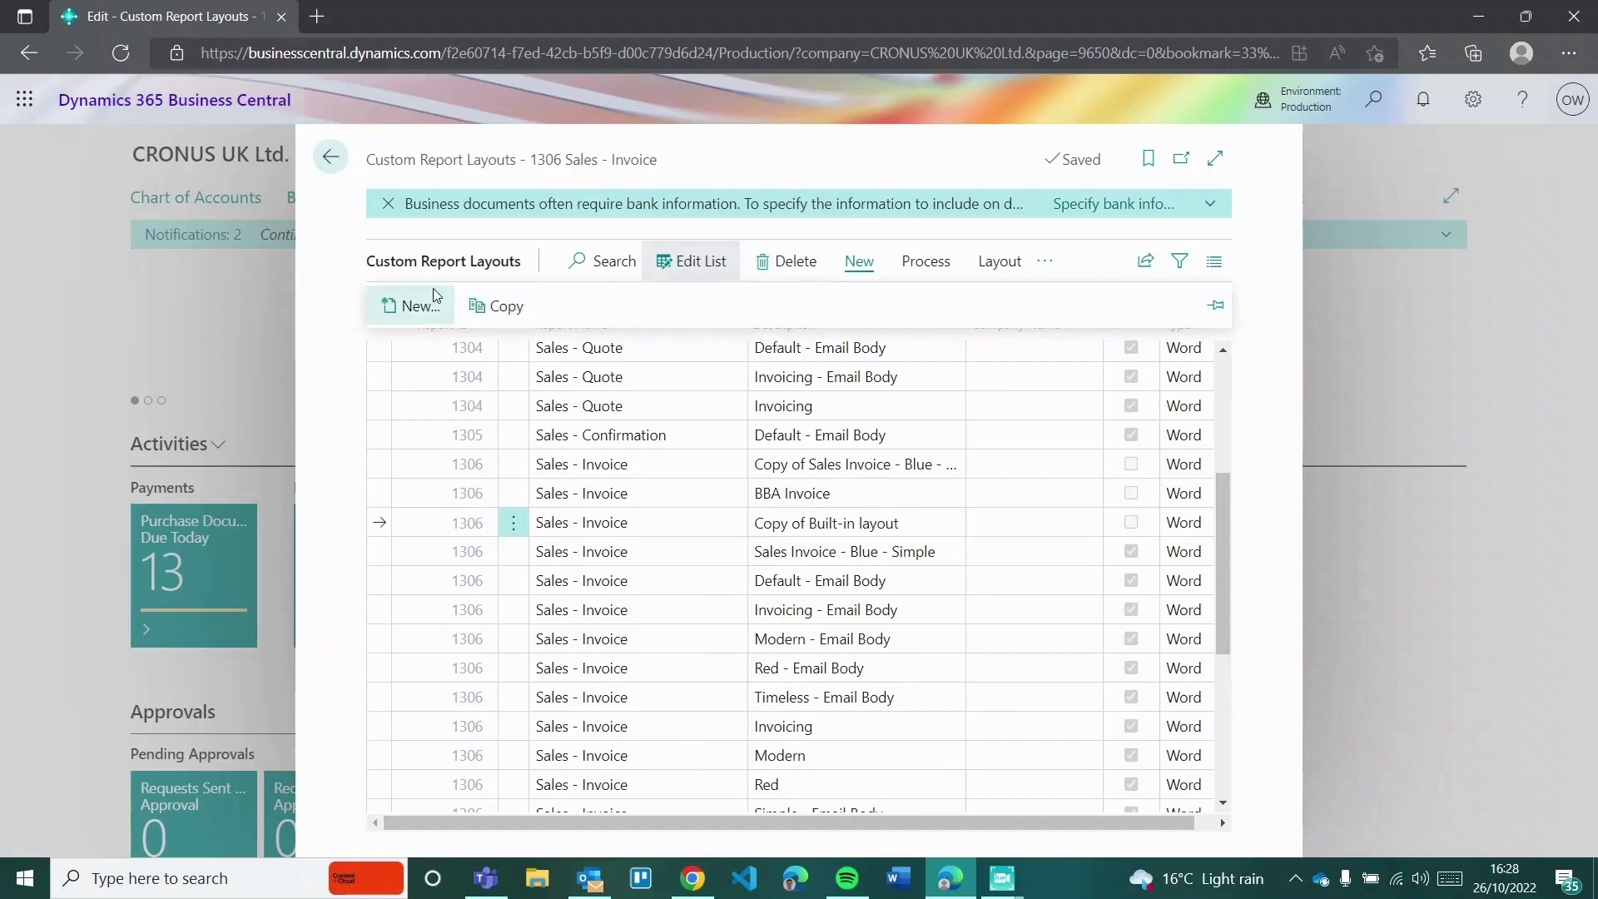
click(432, 301)
text(1306)
key(Tab)
click(756, 452)
click(1087, 641)
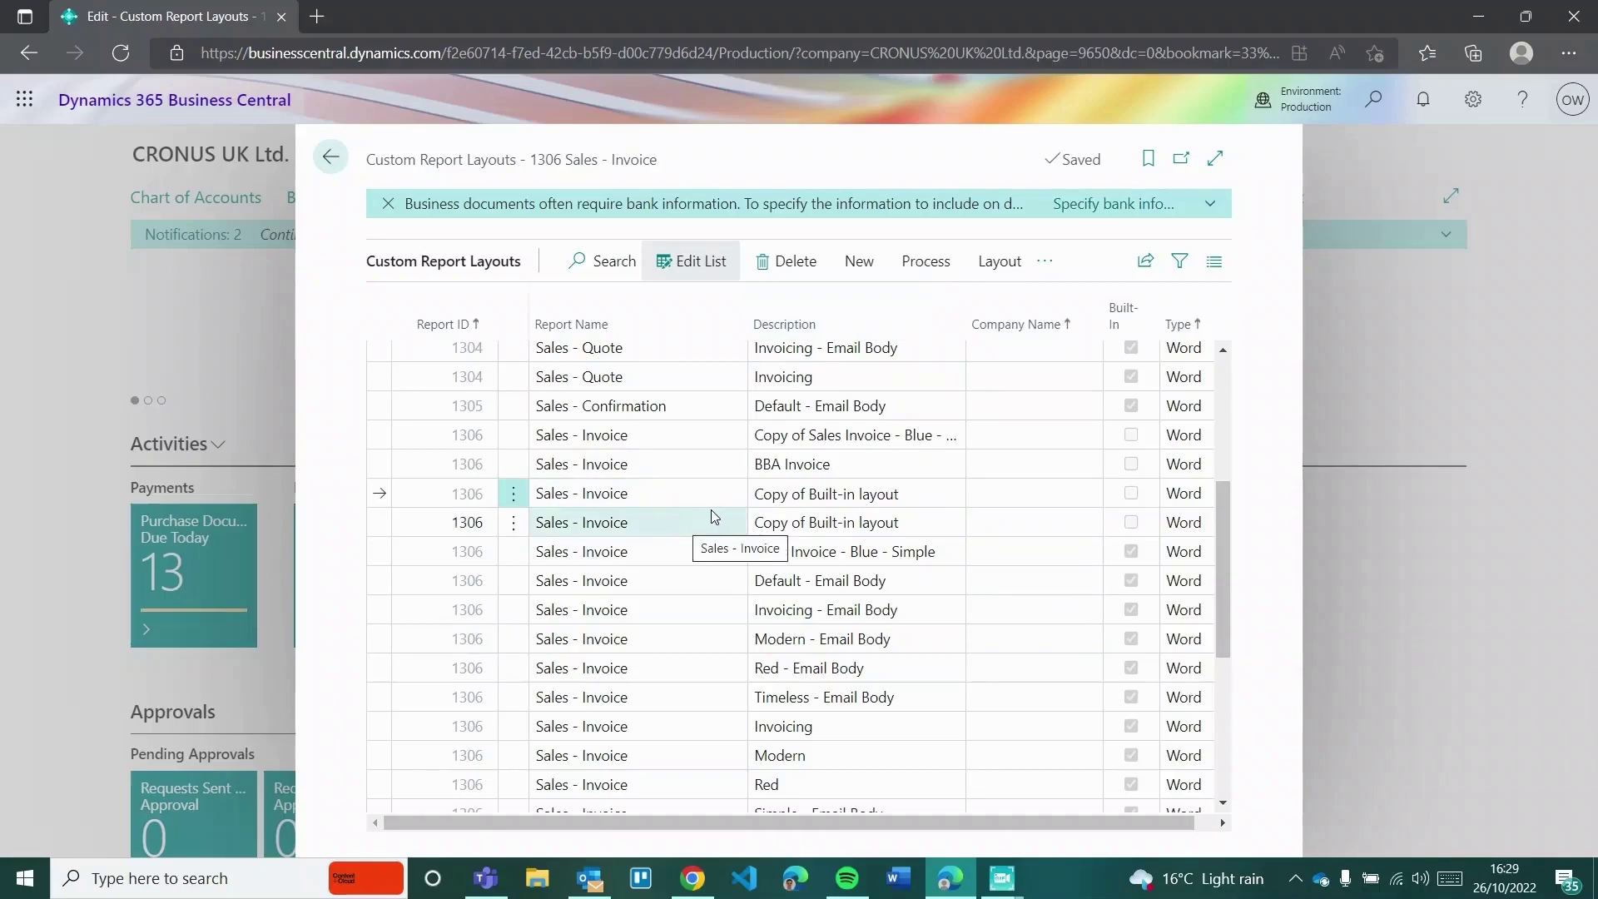
Export the selected Sales - Invoice layout and open the downloaded document in Word for editing.
click(1014, 263)
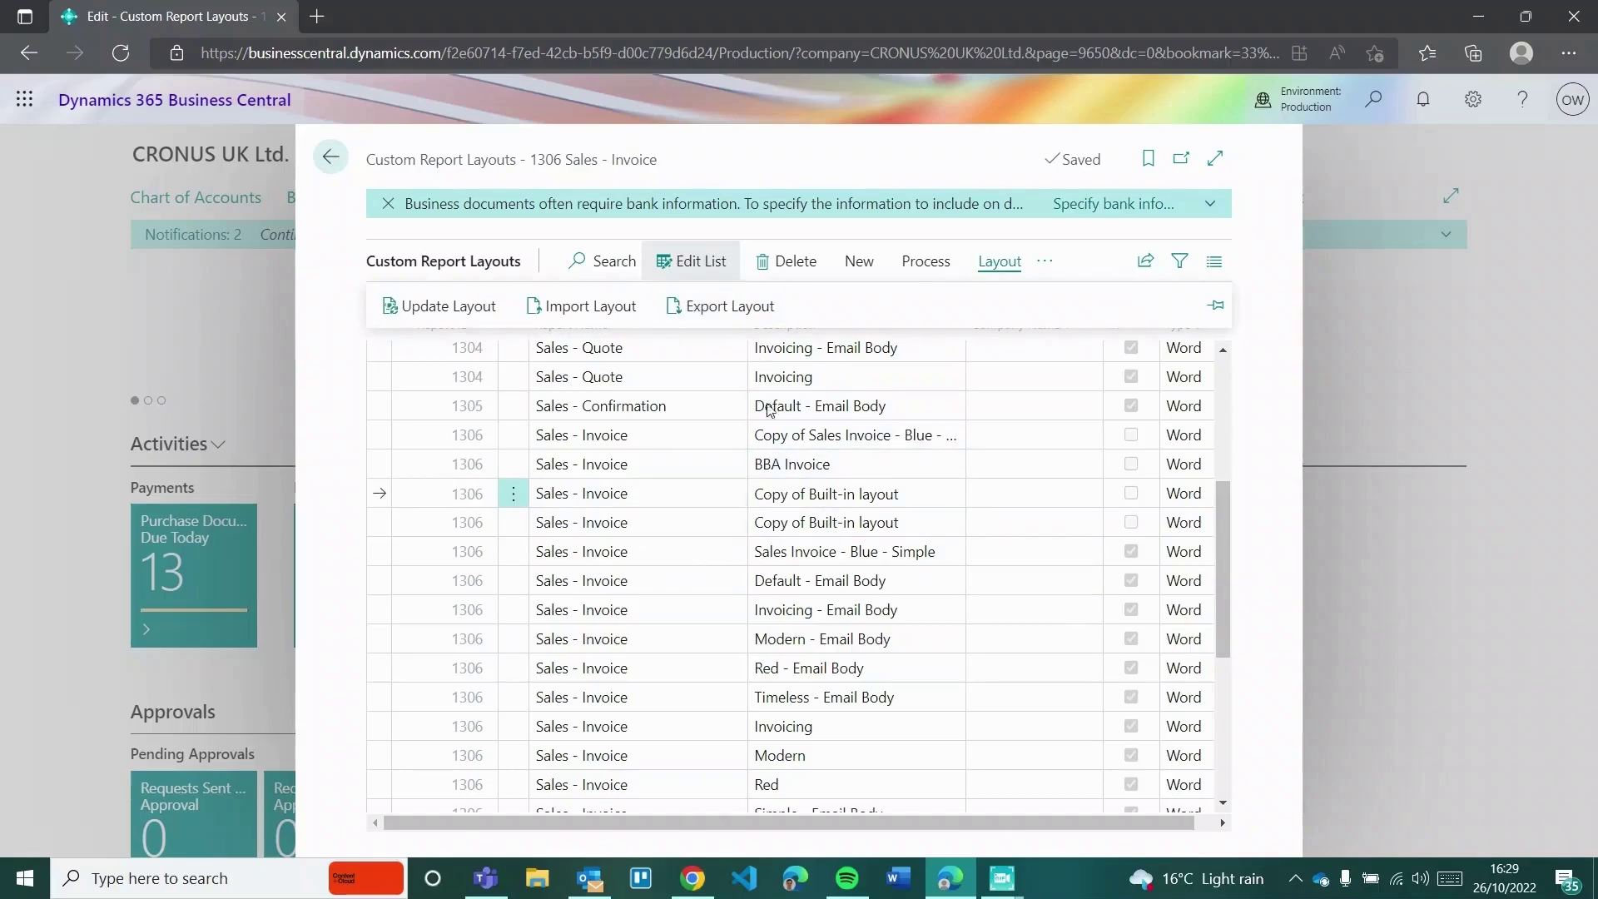
click(697, 312)
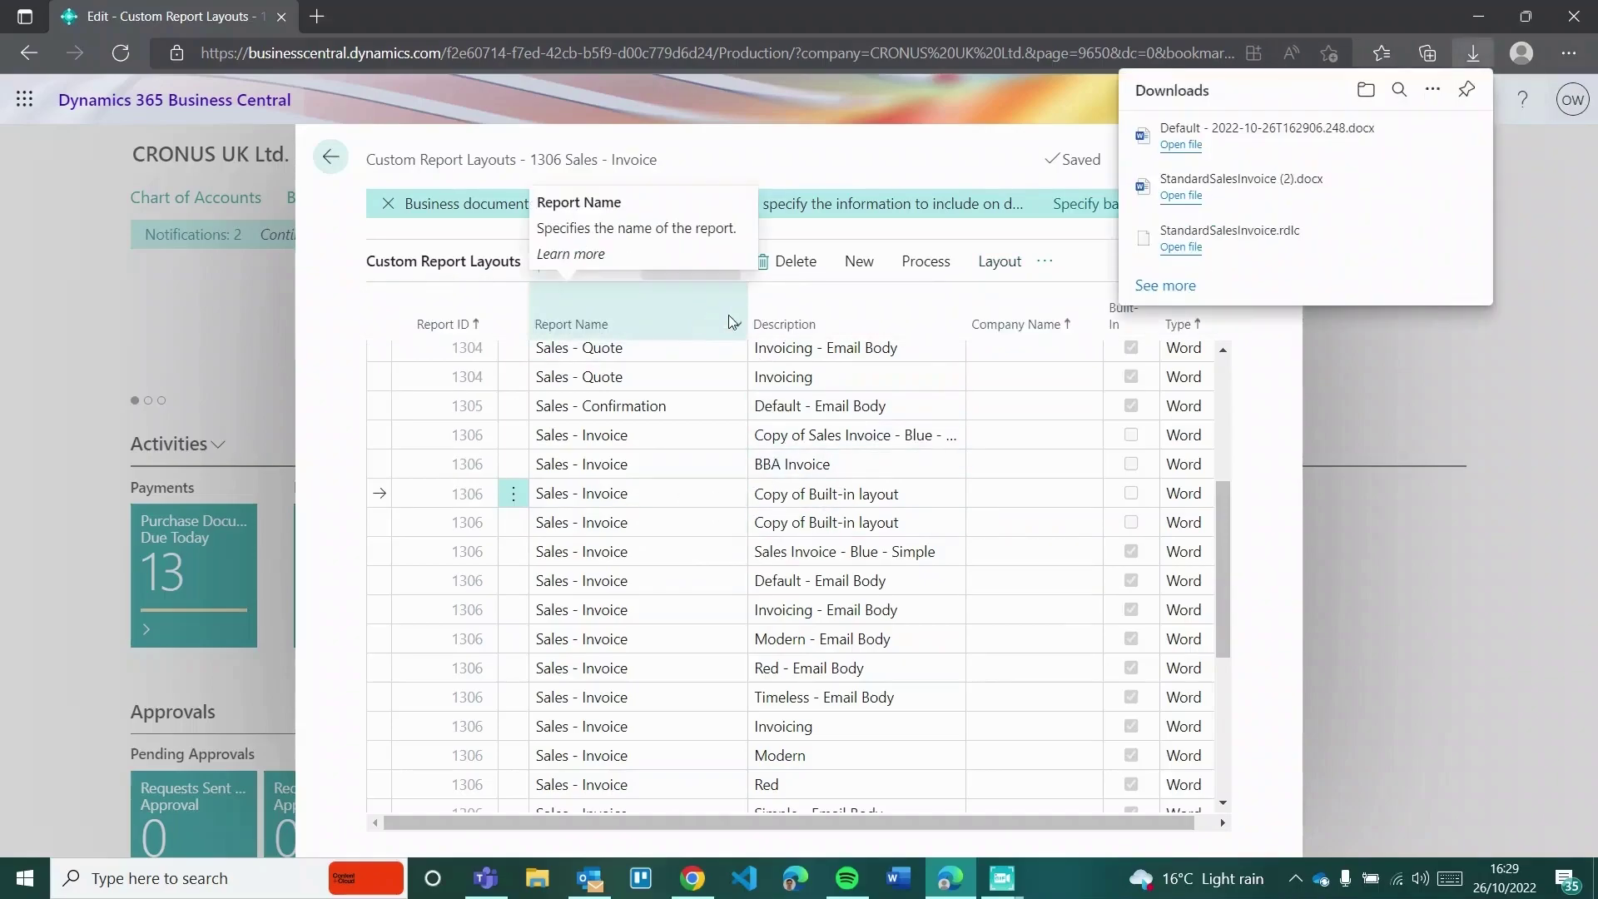
click(1180, 146)
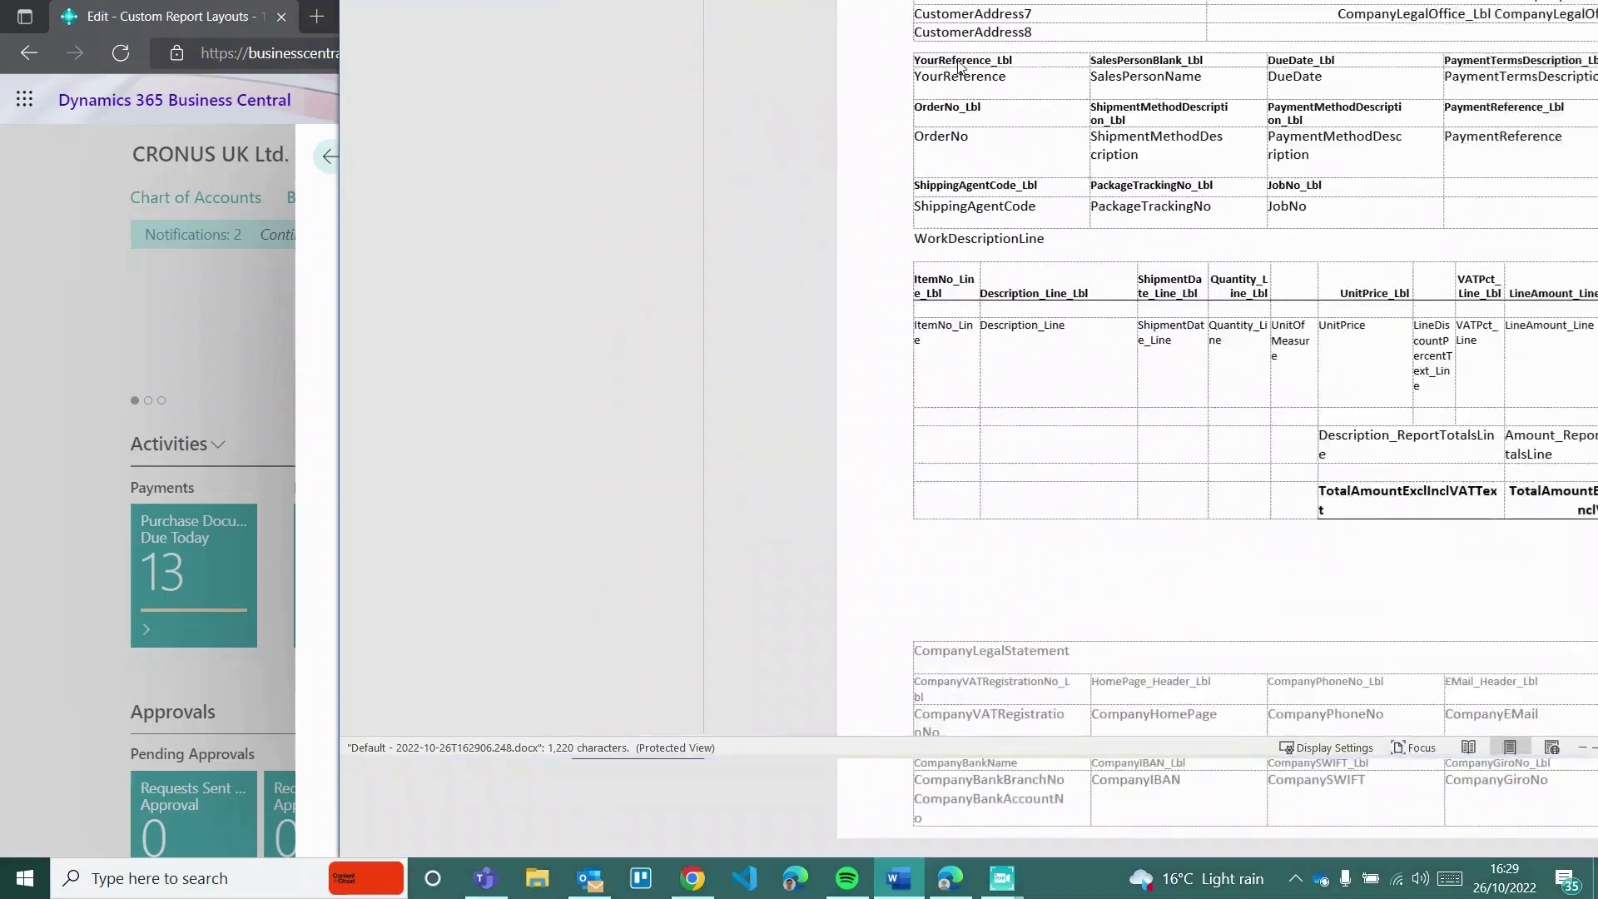
double_click(736, 312)
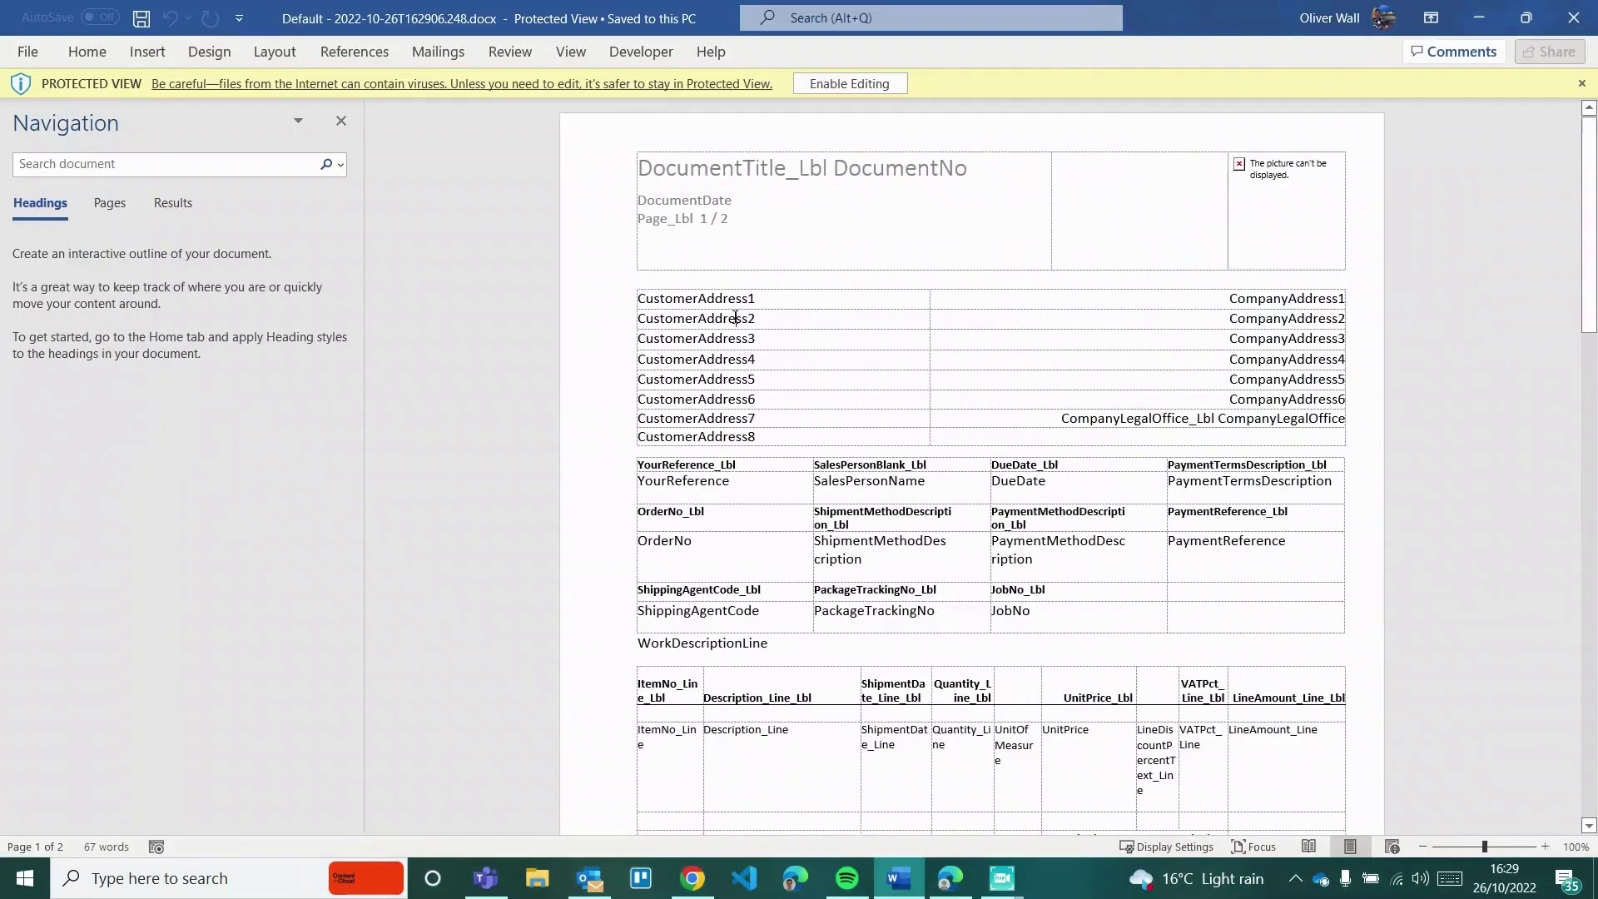
scroll(959, 397, down, 5)
scroll(912, 164, up, 5)
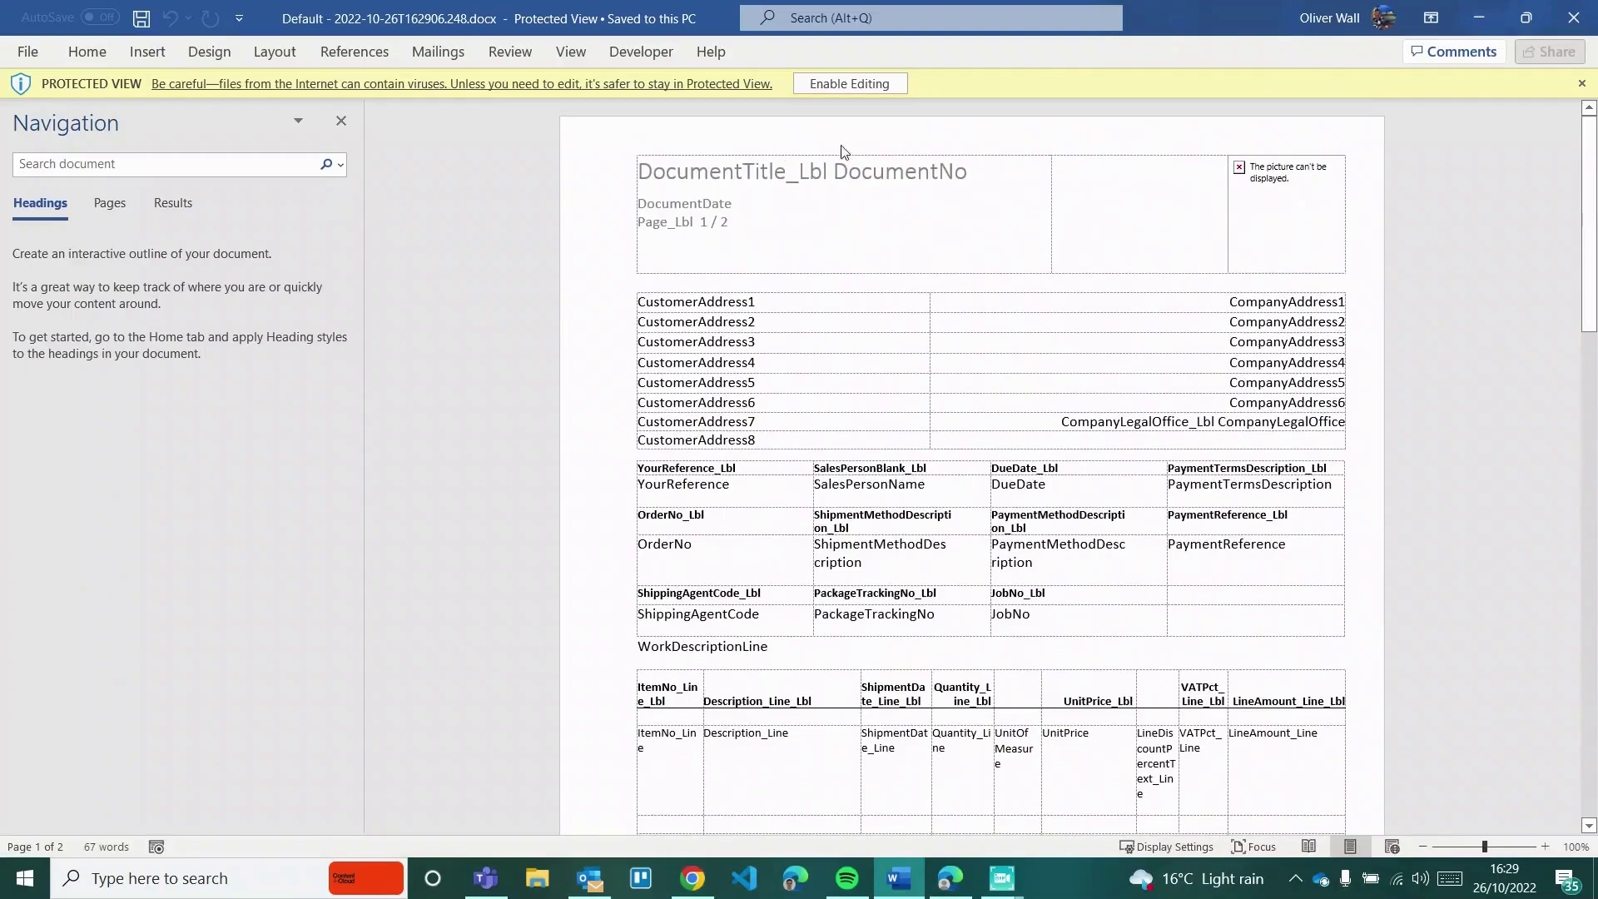
click(857, 85)
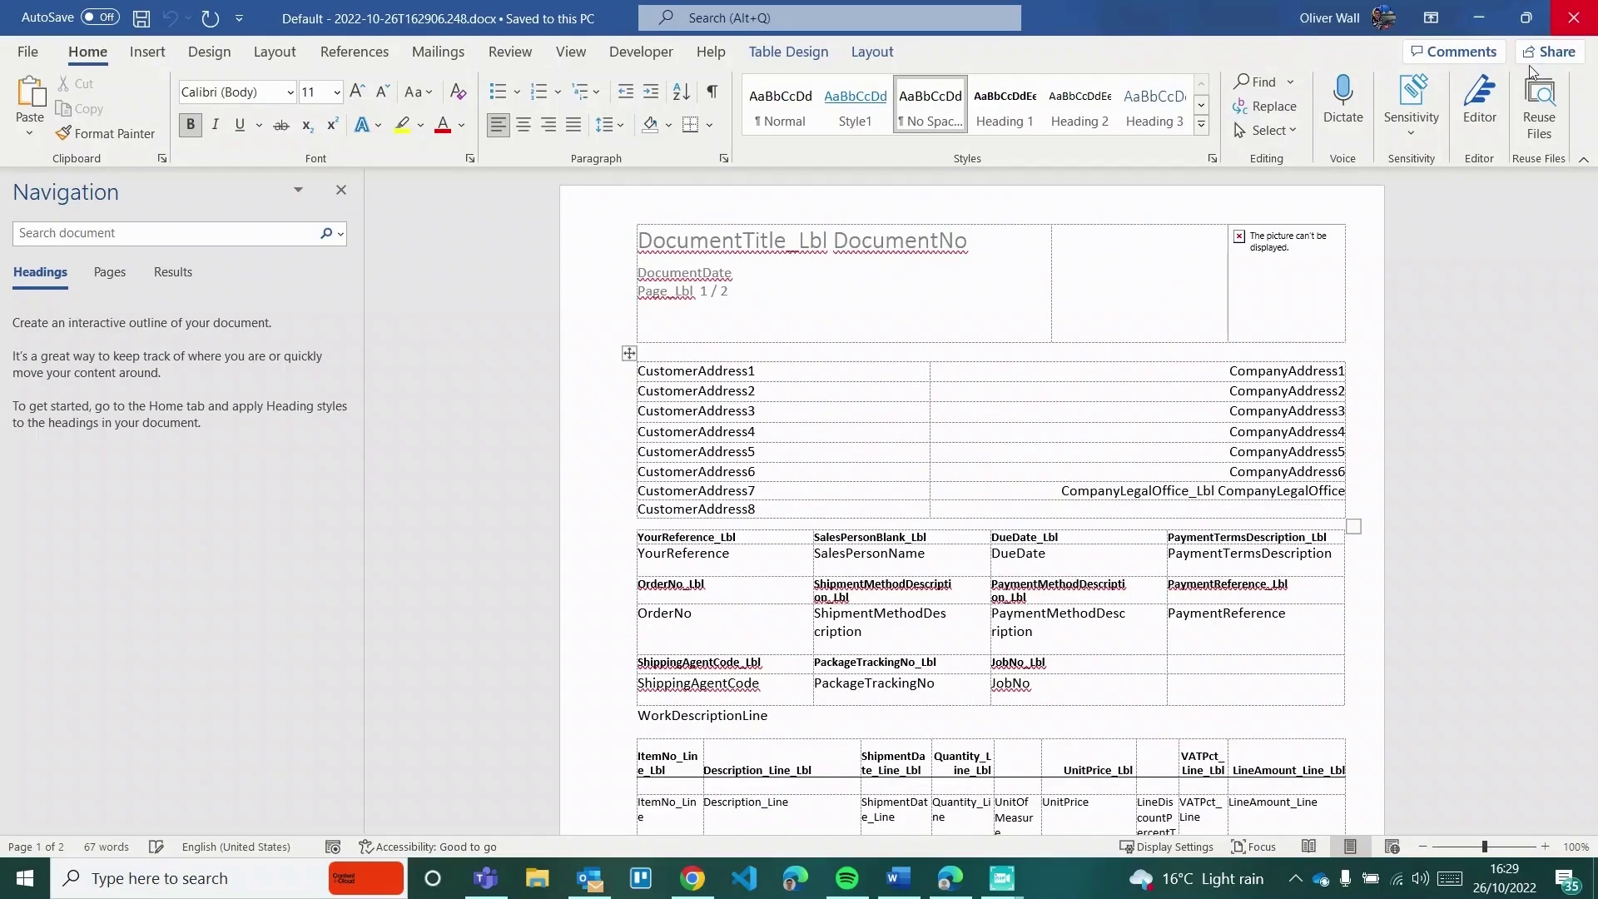
Examine the exported layout and its Standard Sales Invoice fields in the XML mapping, and close the document.
scroll(808, 515, down, 10)
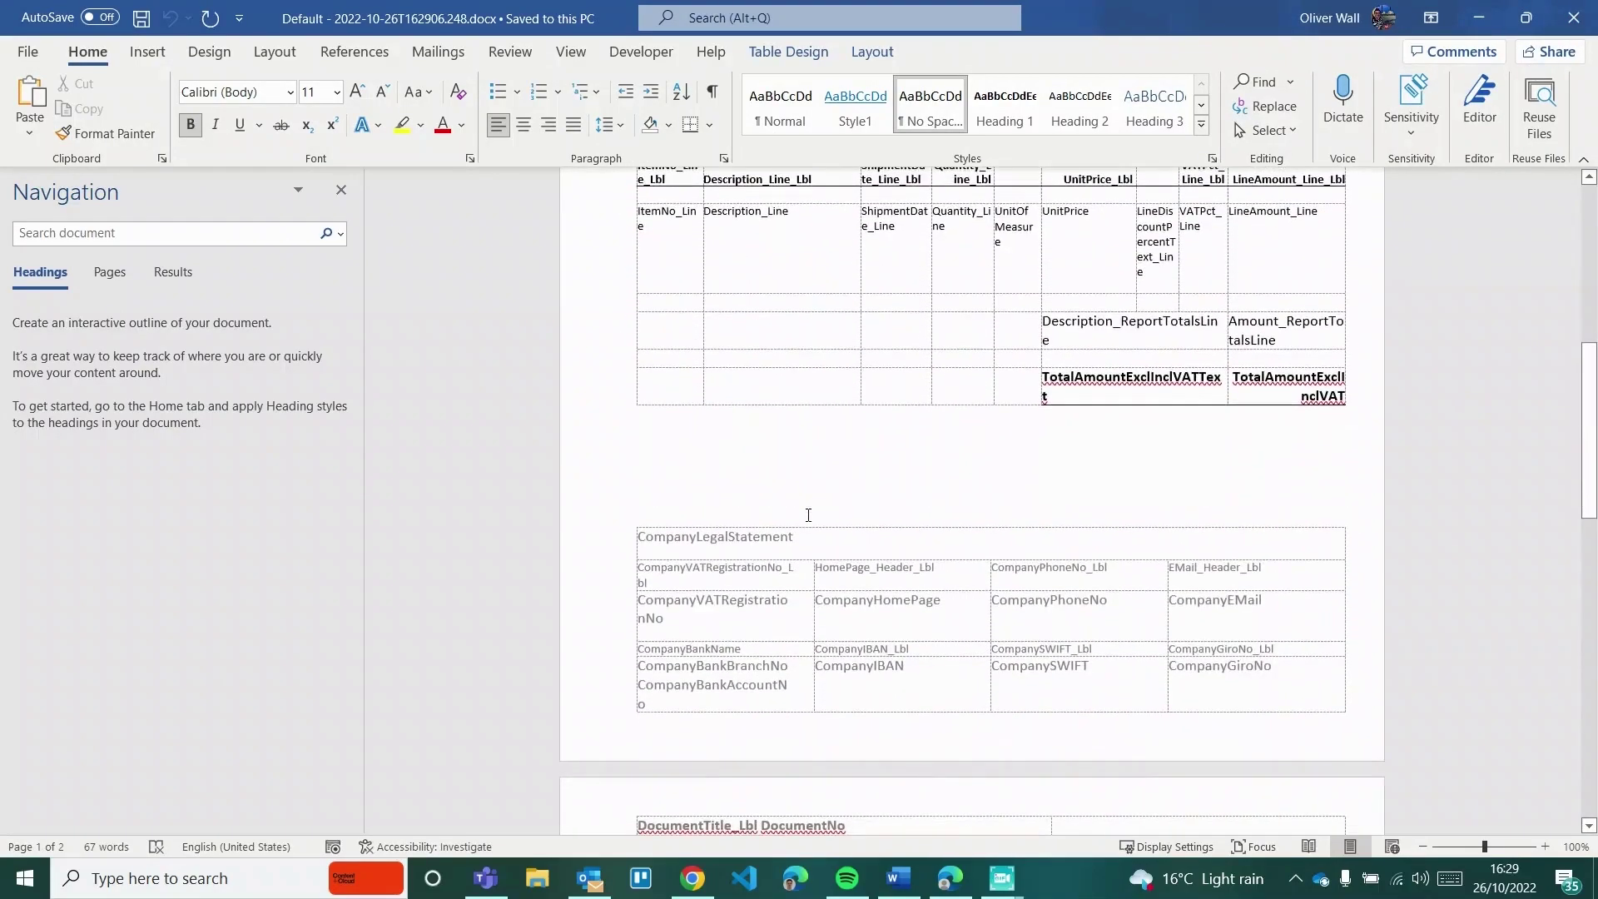
scroll(808, 515, up, 10)
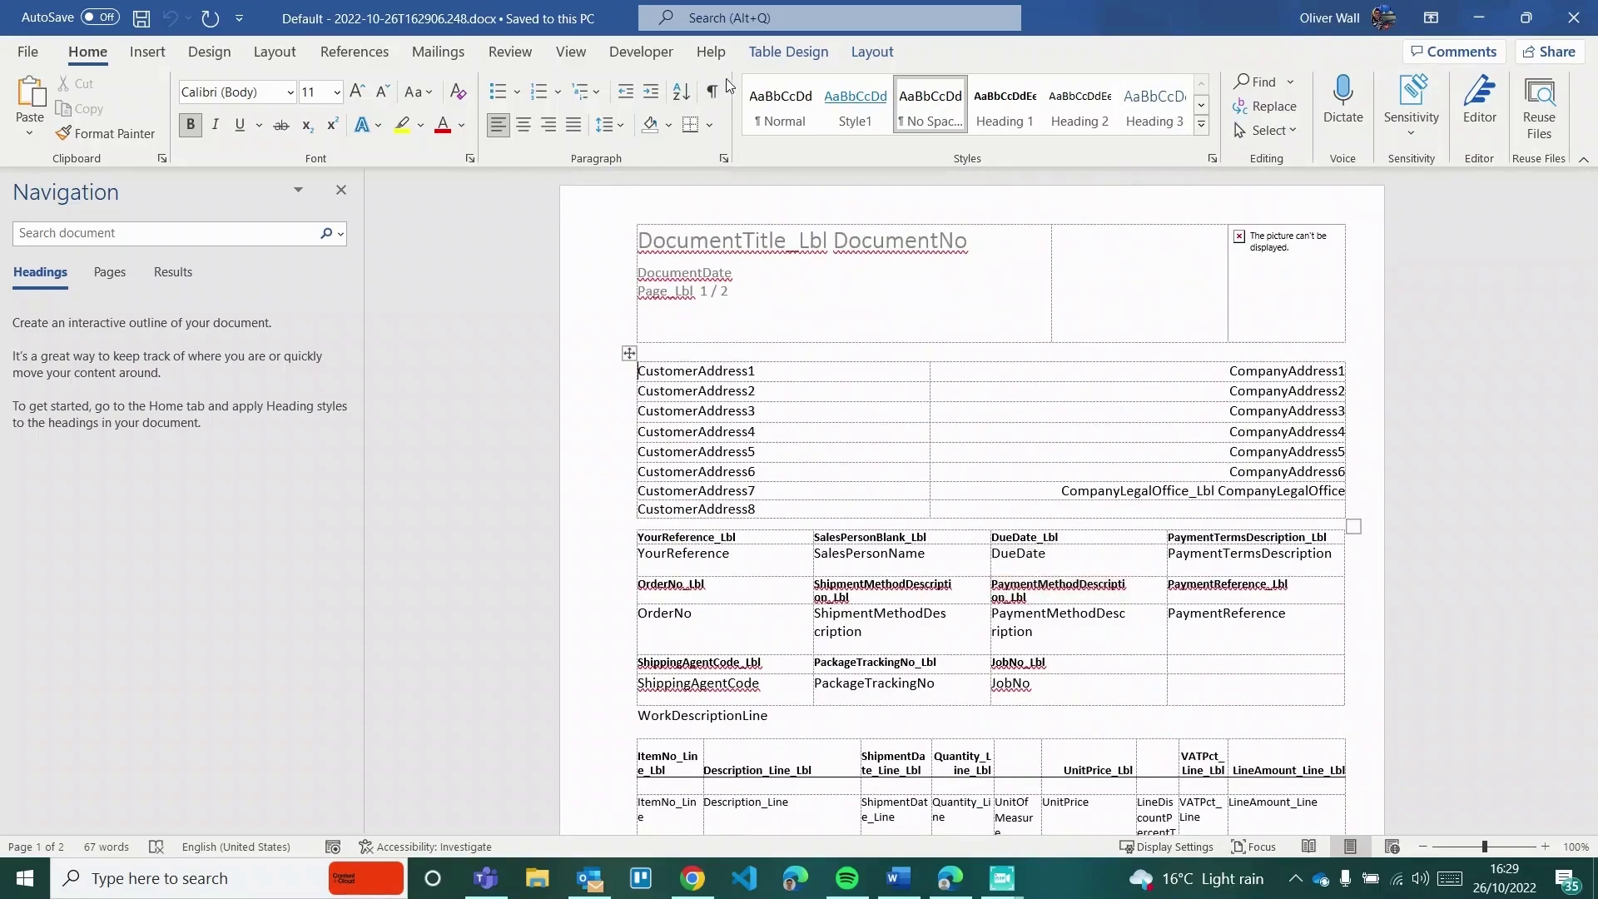
click(642, 52)
click(675, 116)
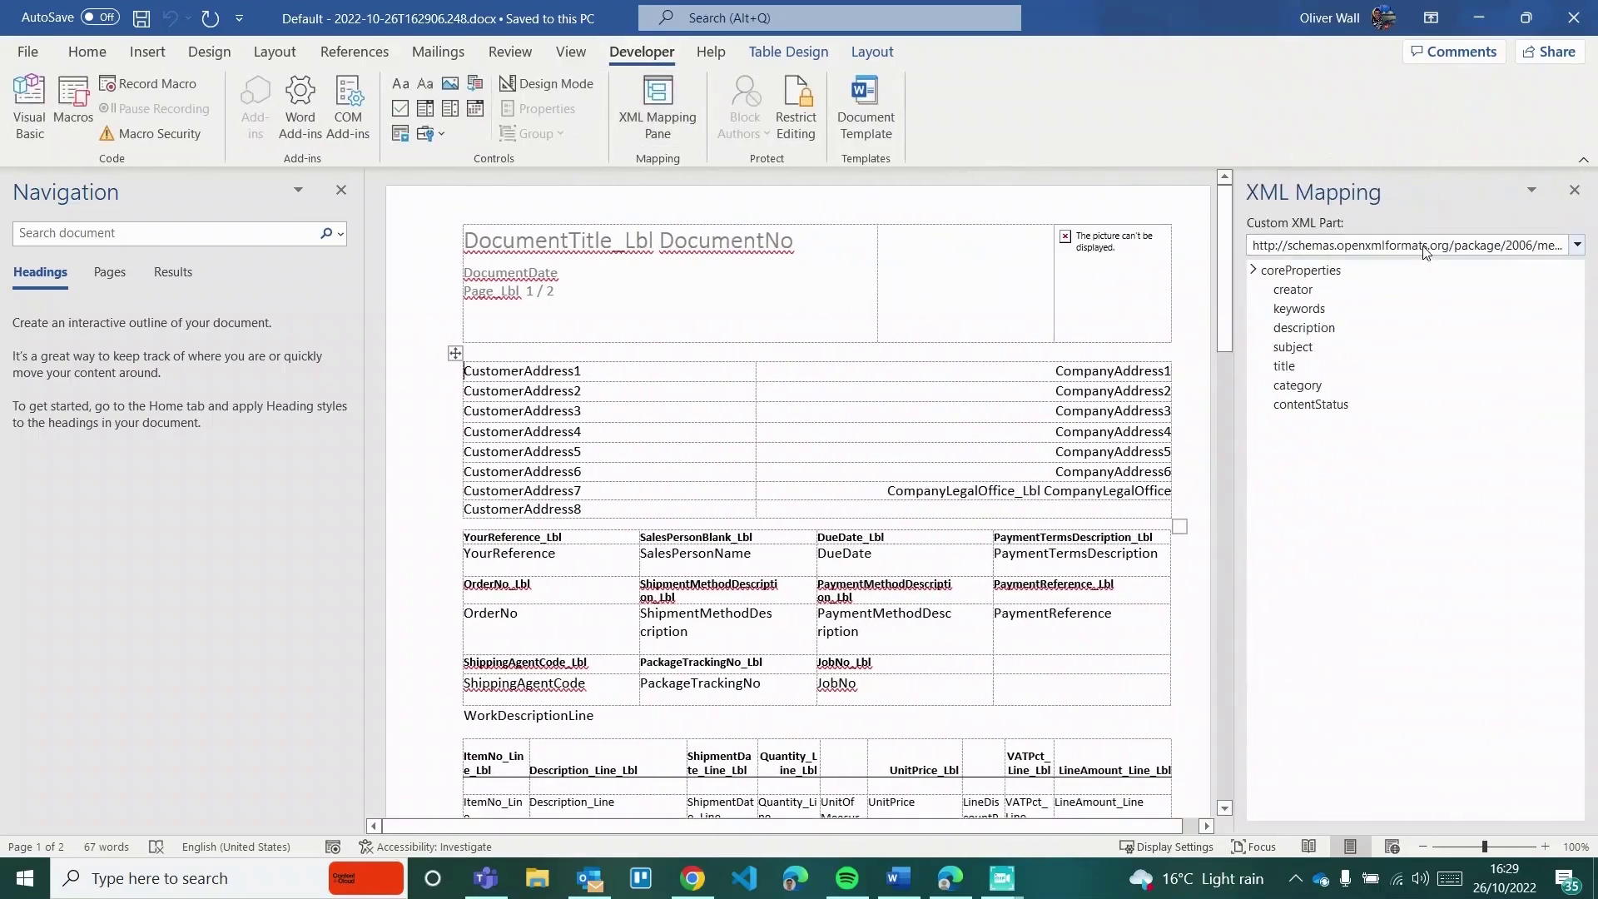
click(1425, 252)
click(1406, 326)
click(1267, 290)
scroll(1374, 499, down, 12)
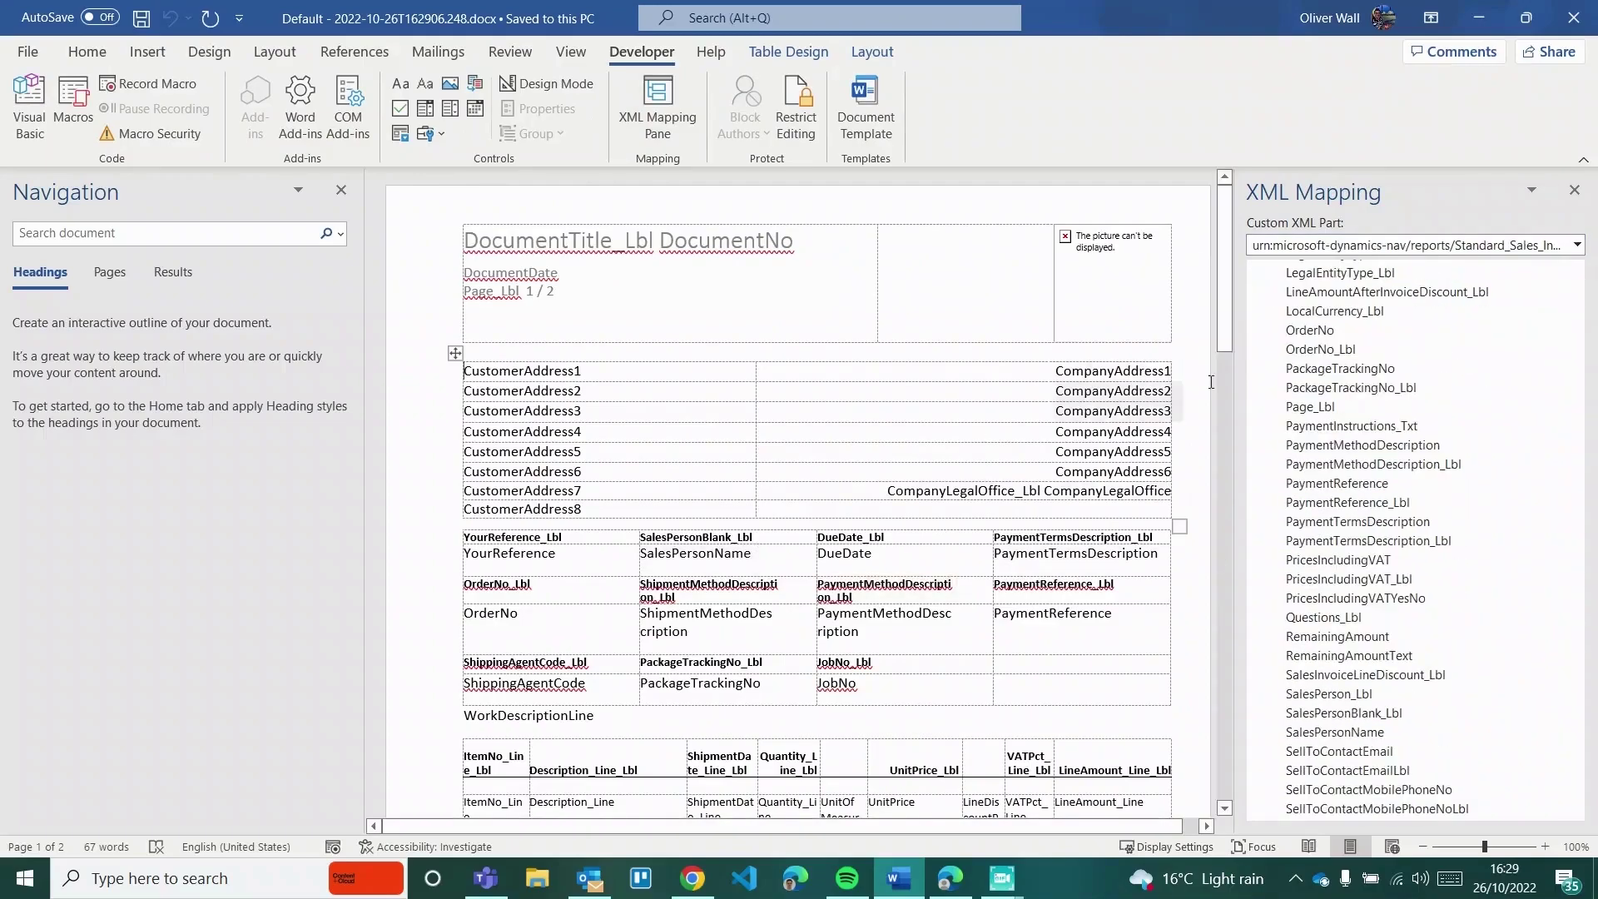
click(1574, 17)
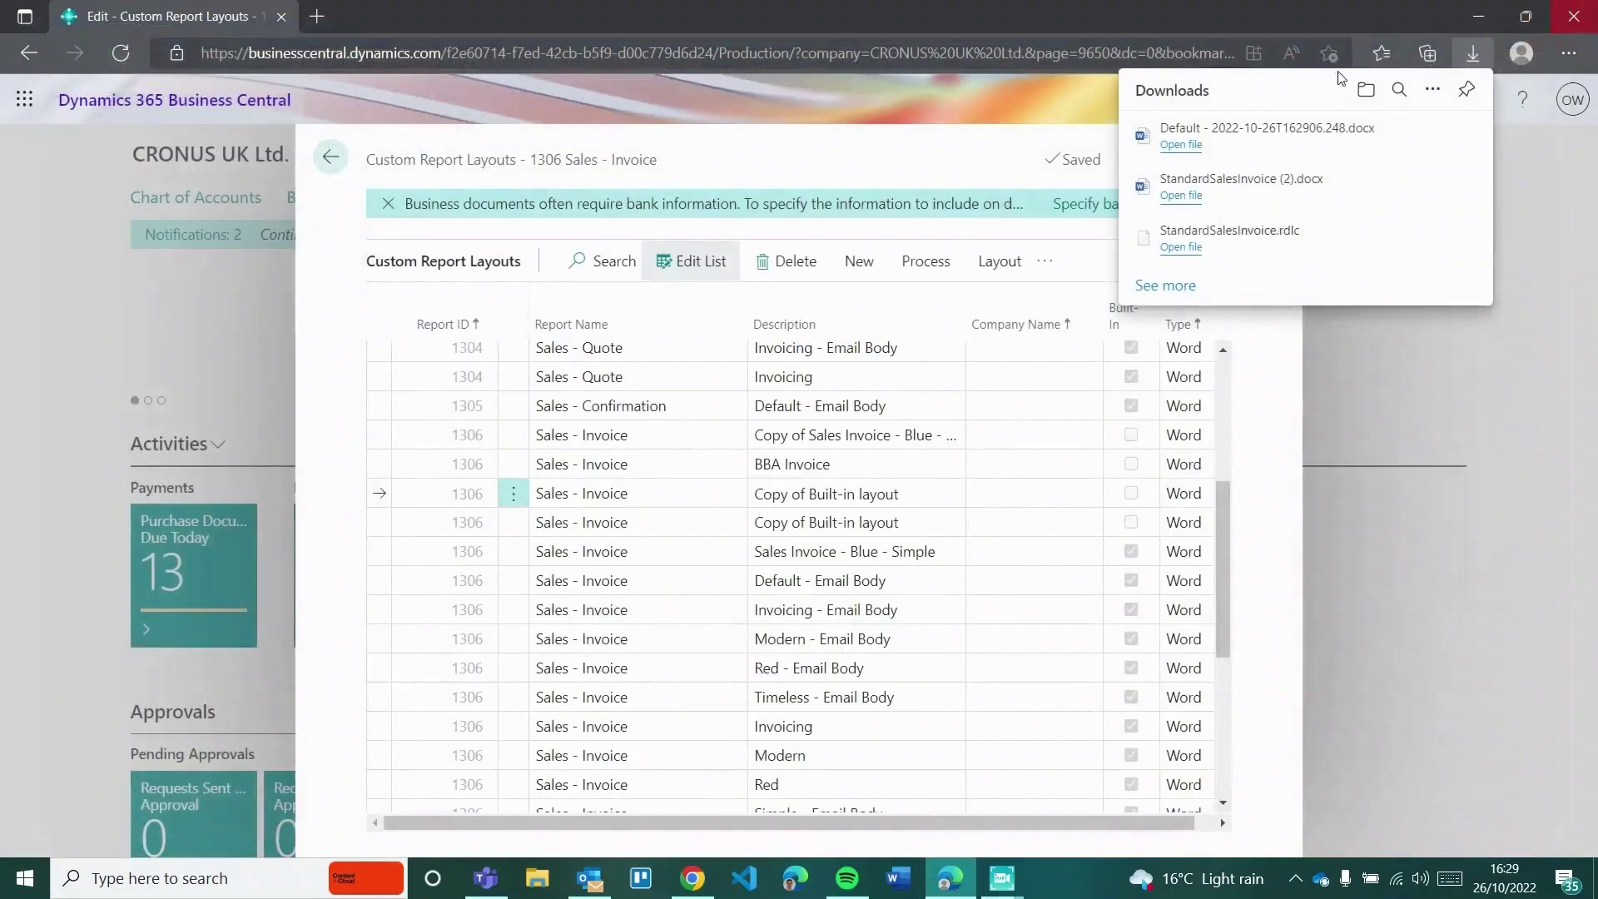
Create a blank Word document and check which custom XML parts its XML mapping offers.
click(915, 878)
key(Return)
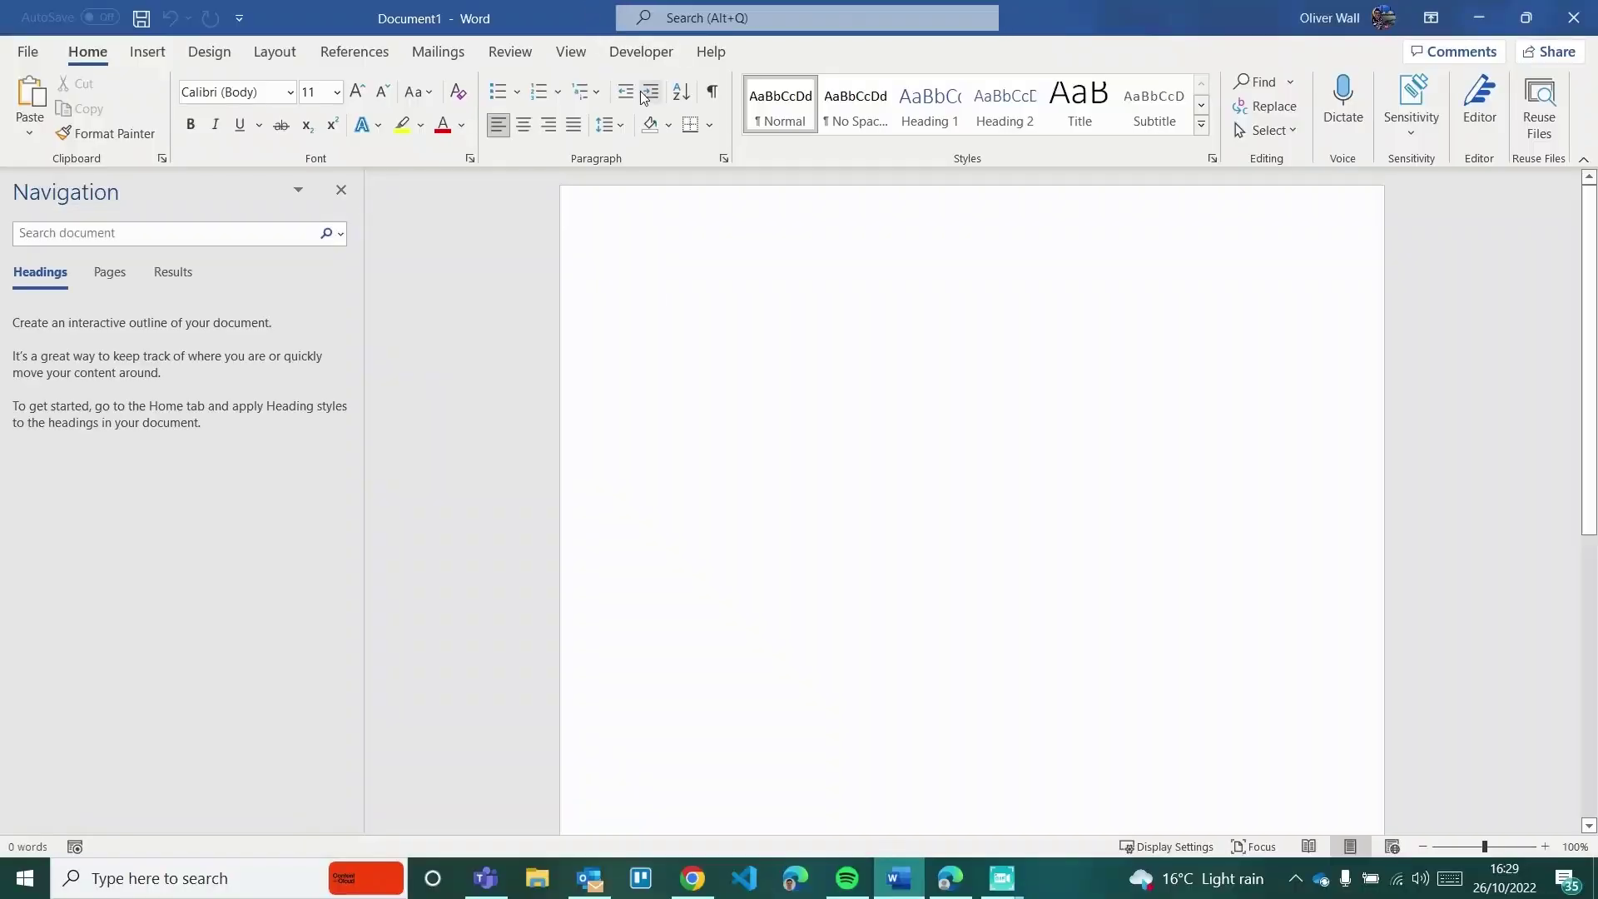
click(640, 51)
click(659, 125)
click(1412, 242)
click(1415, 263)
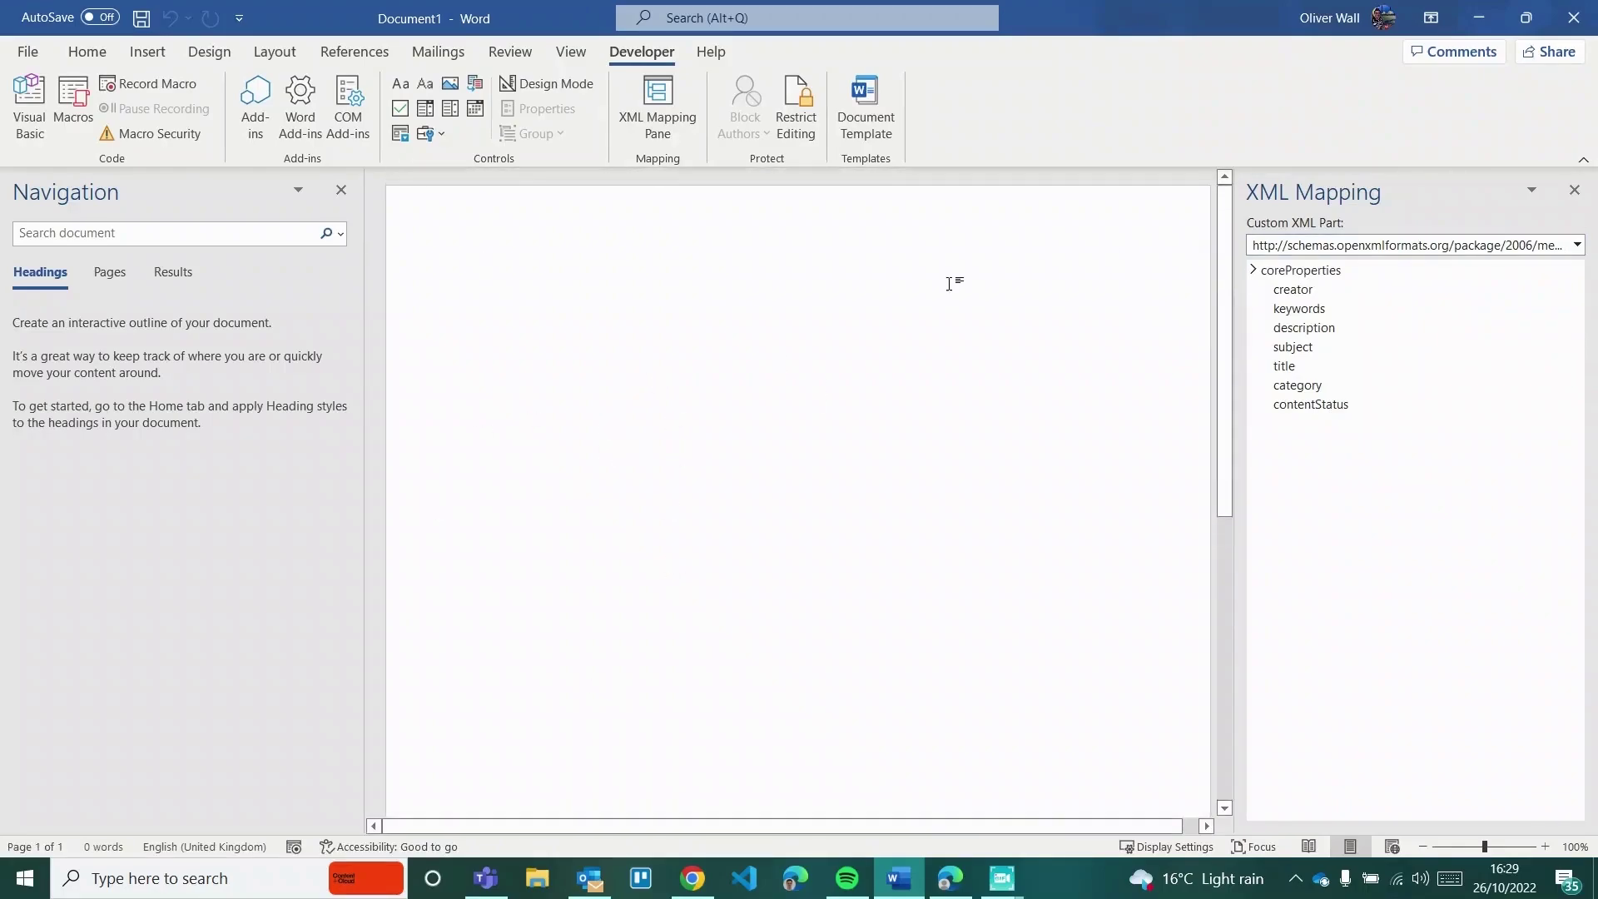
click(1315, 247)
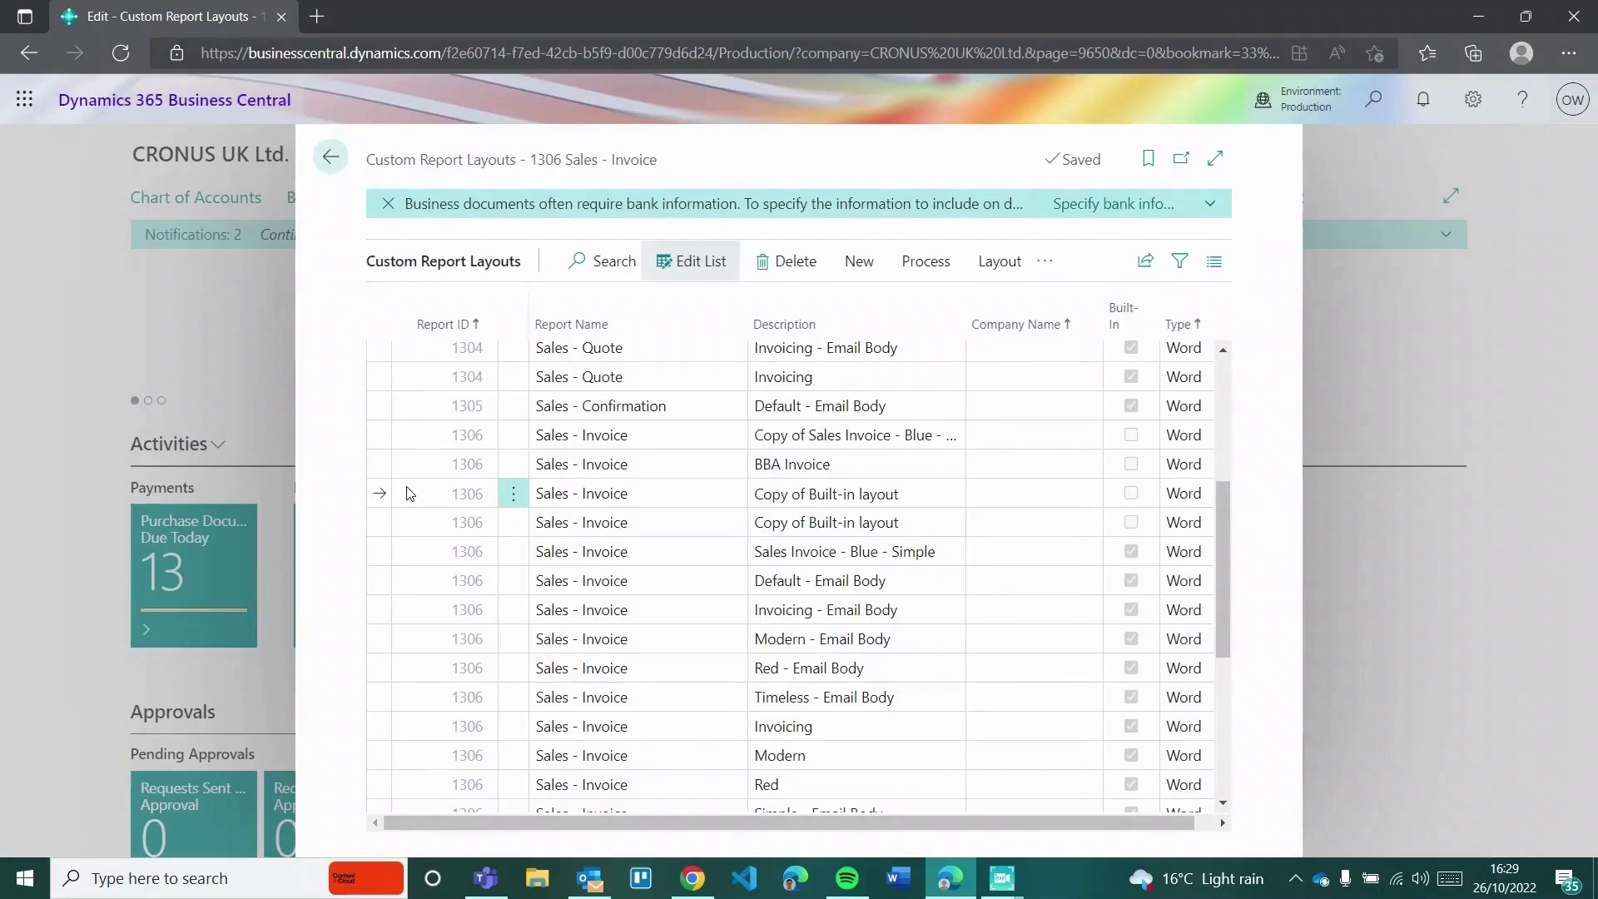
In Business Central, change the selected Sales - Invoice layout copy's description to a first name followed by "Invoice".
click(821, 521)
click(821, 496)
text(Olis)
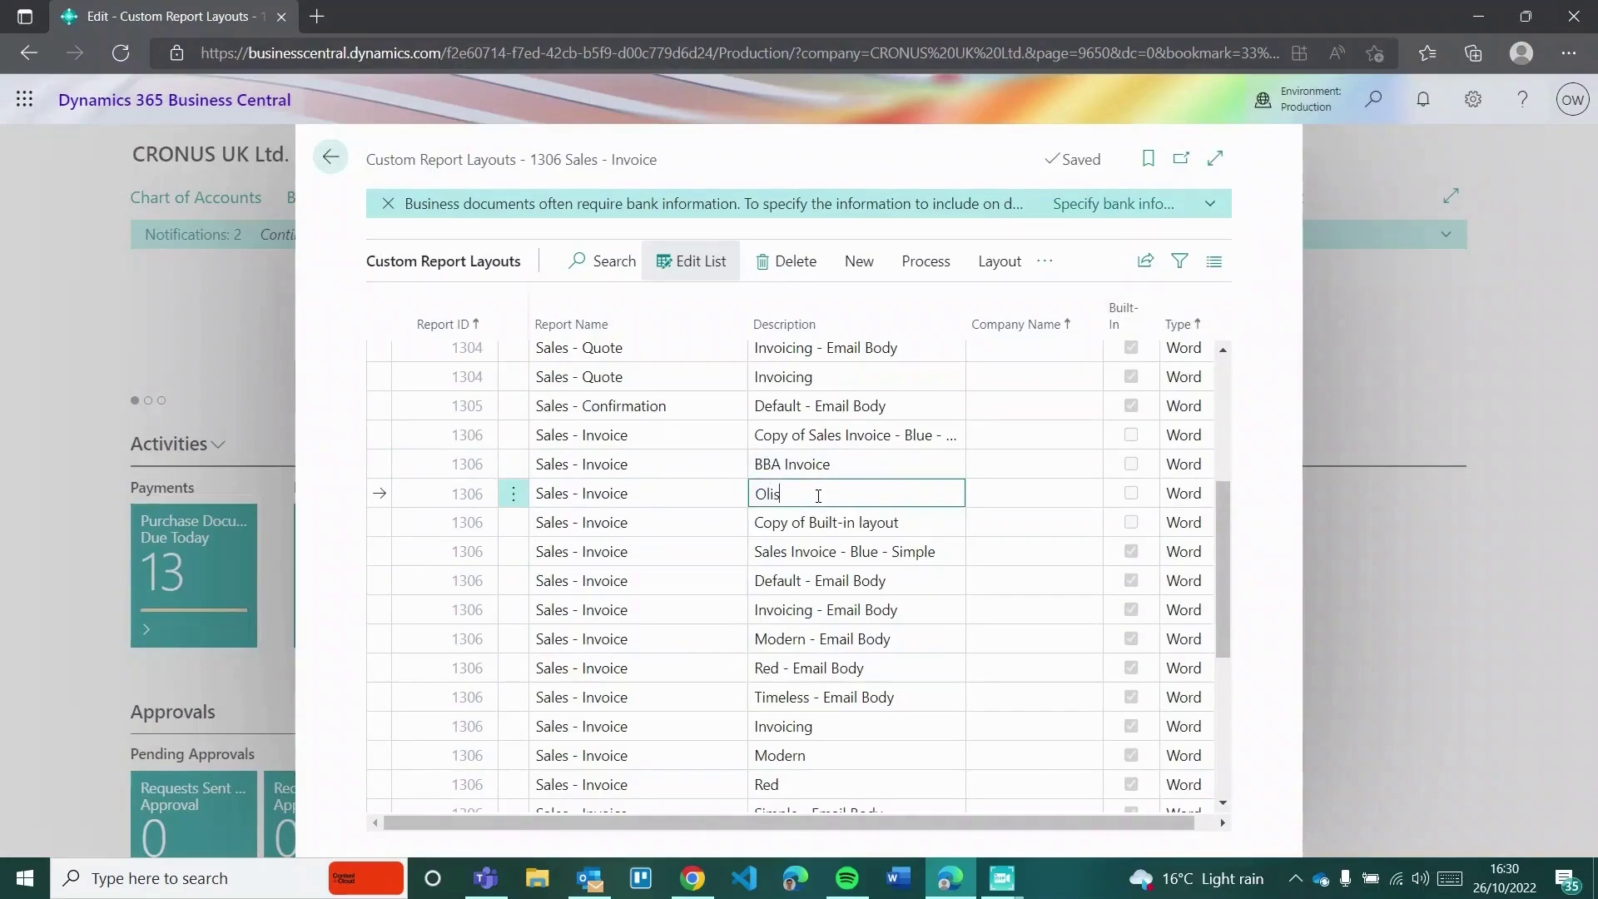
text( Invoice)
key(Tab)
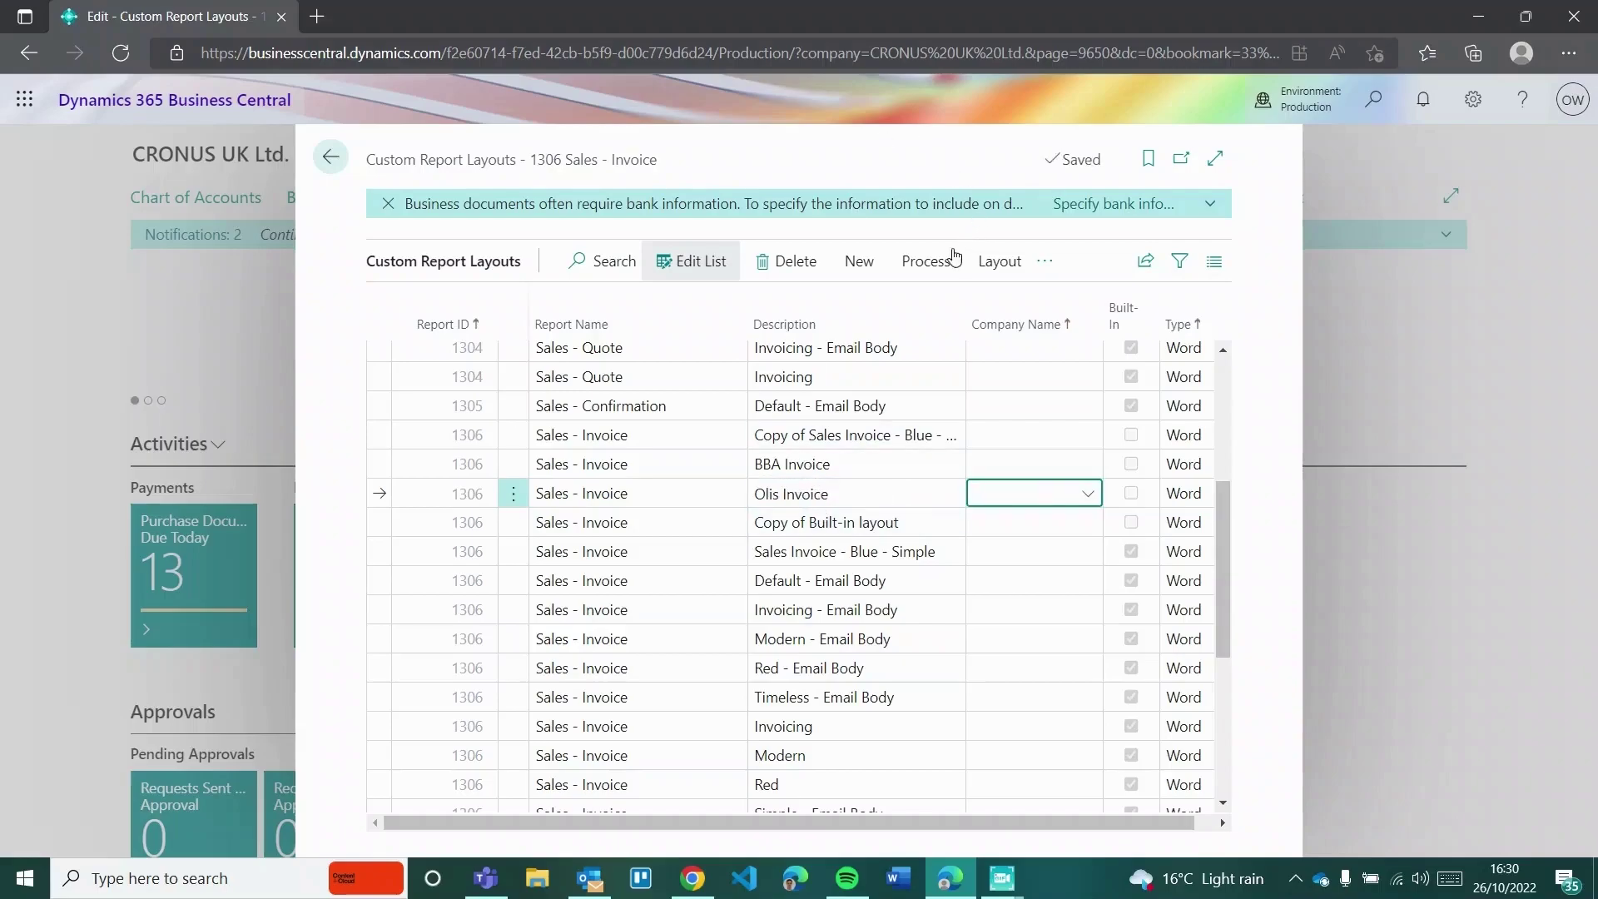
Export the renamed Sales - Invoice layout and open the downloaded document in Word.
click(996, 261)
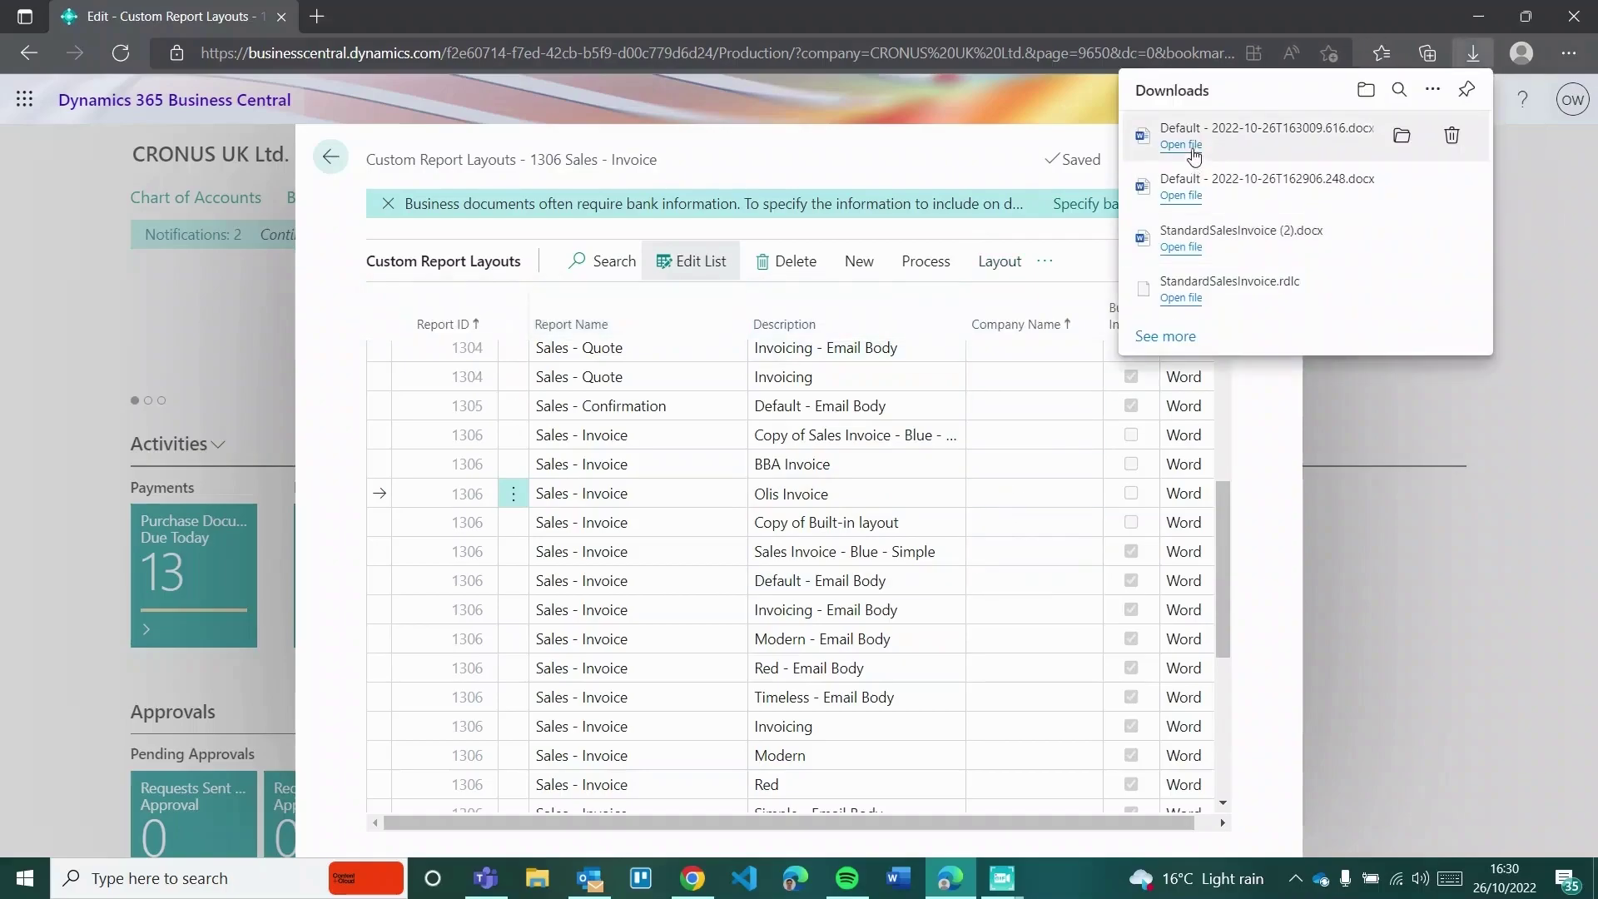
click(1193, 147)
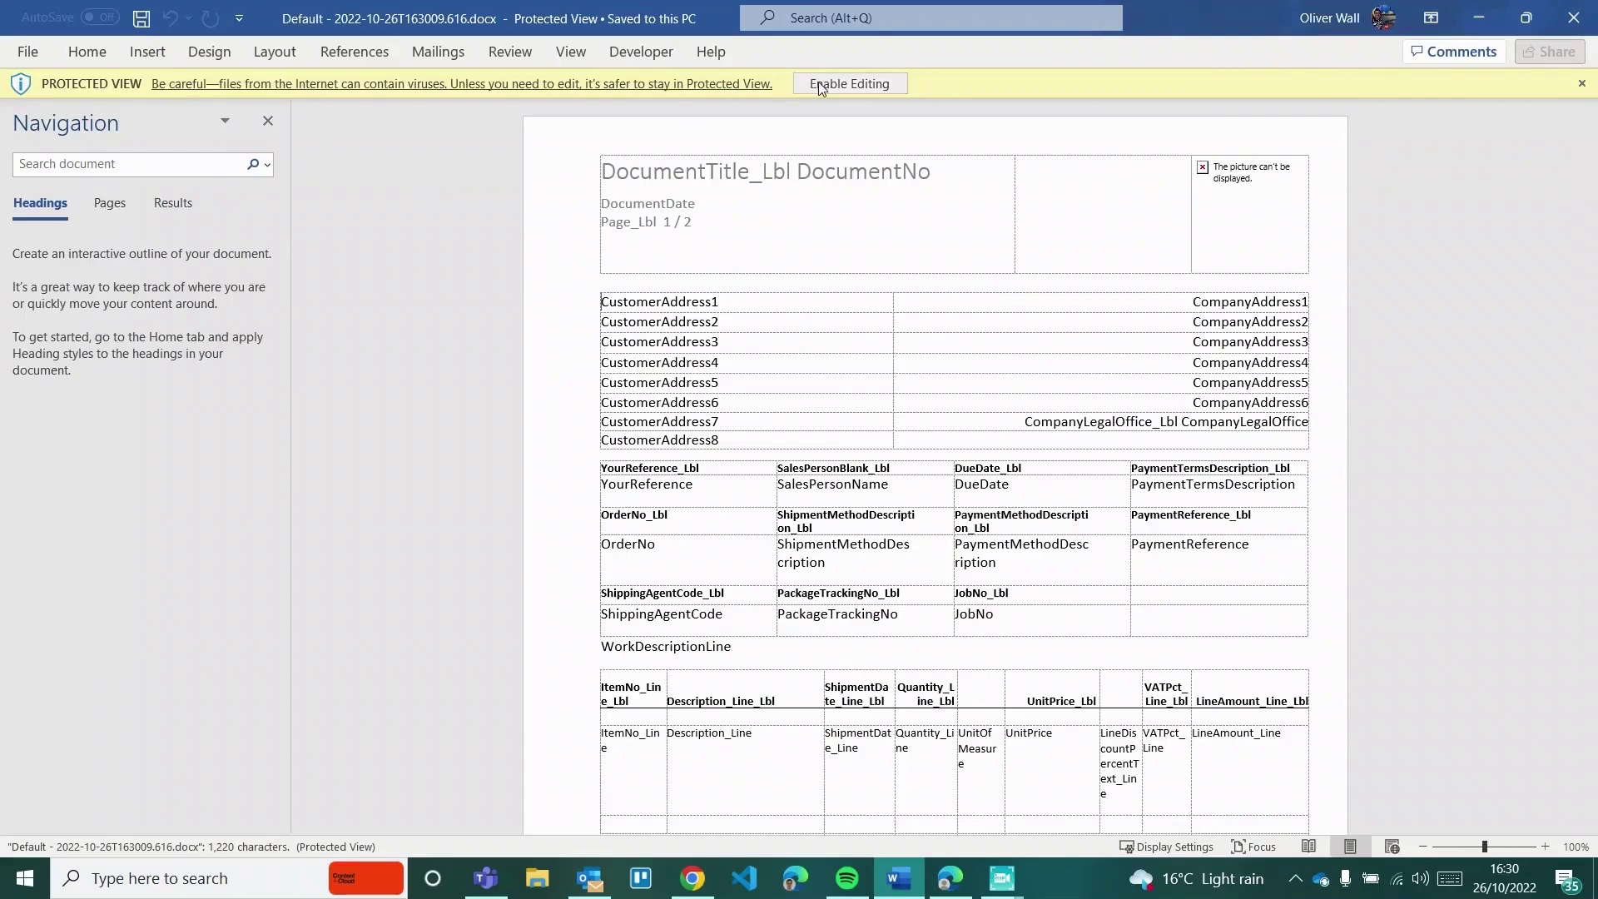
Enable editing of the exported invoice layout, look through the document to its end, and close it.
click(818, 82)
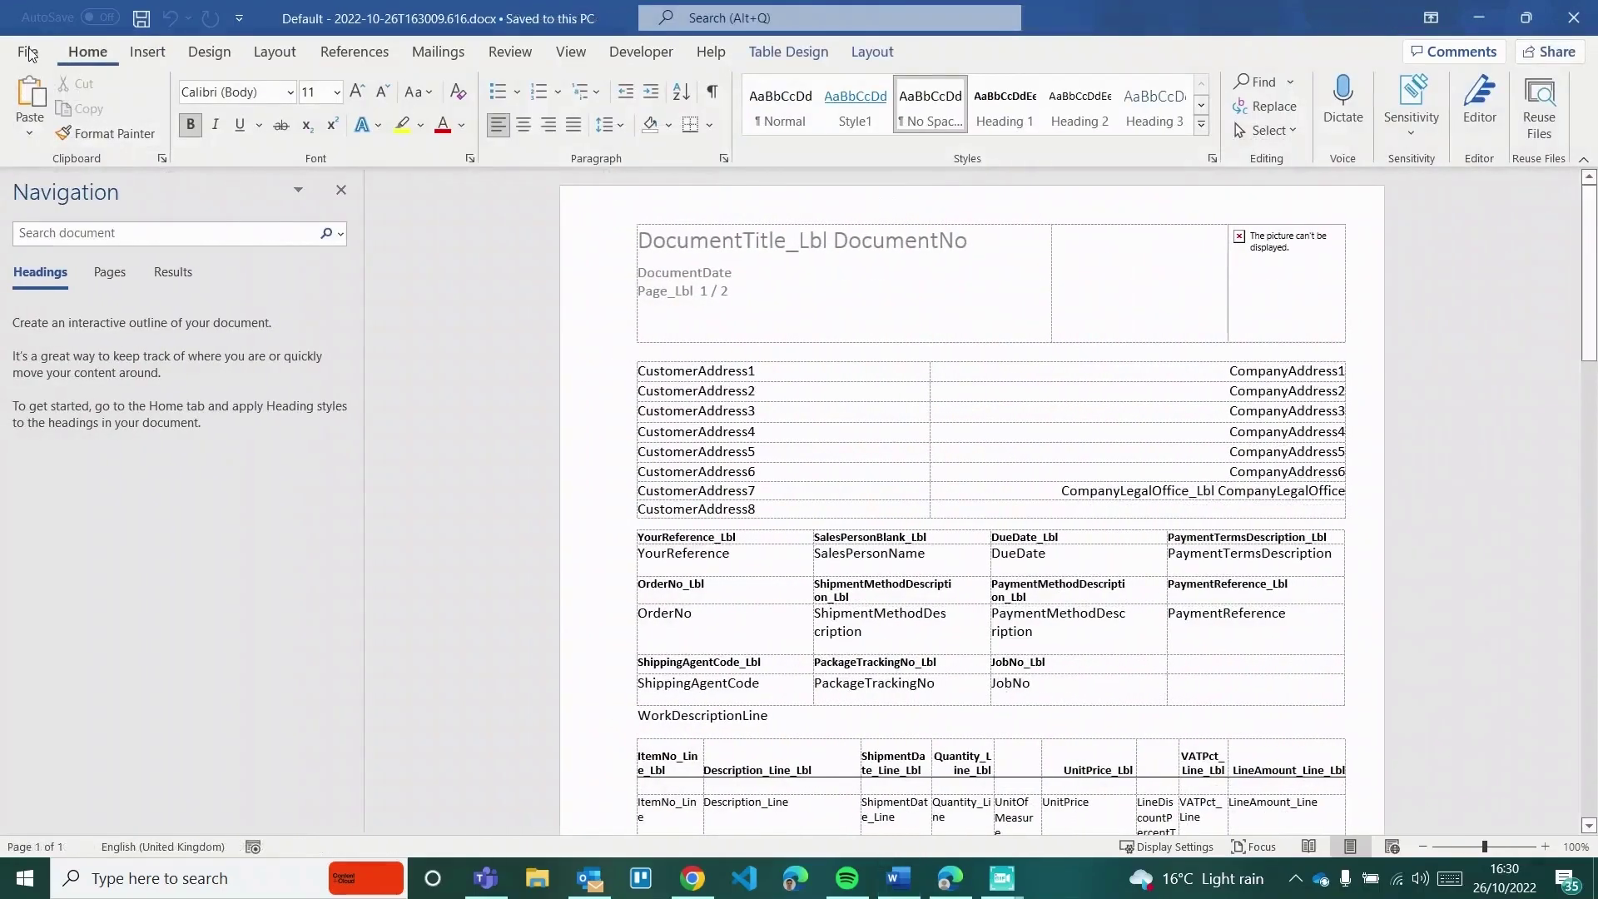
click(27, 53)
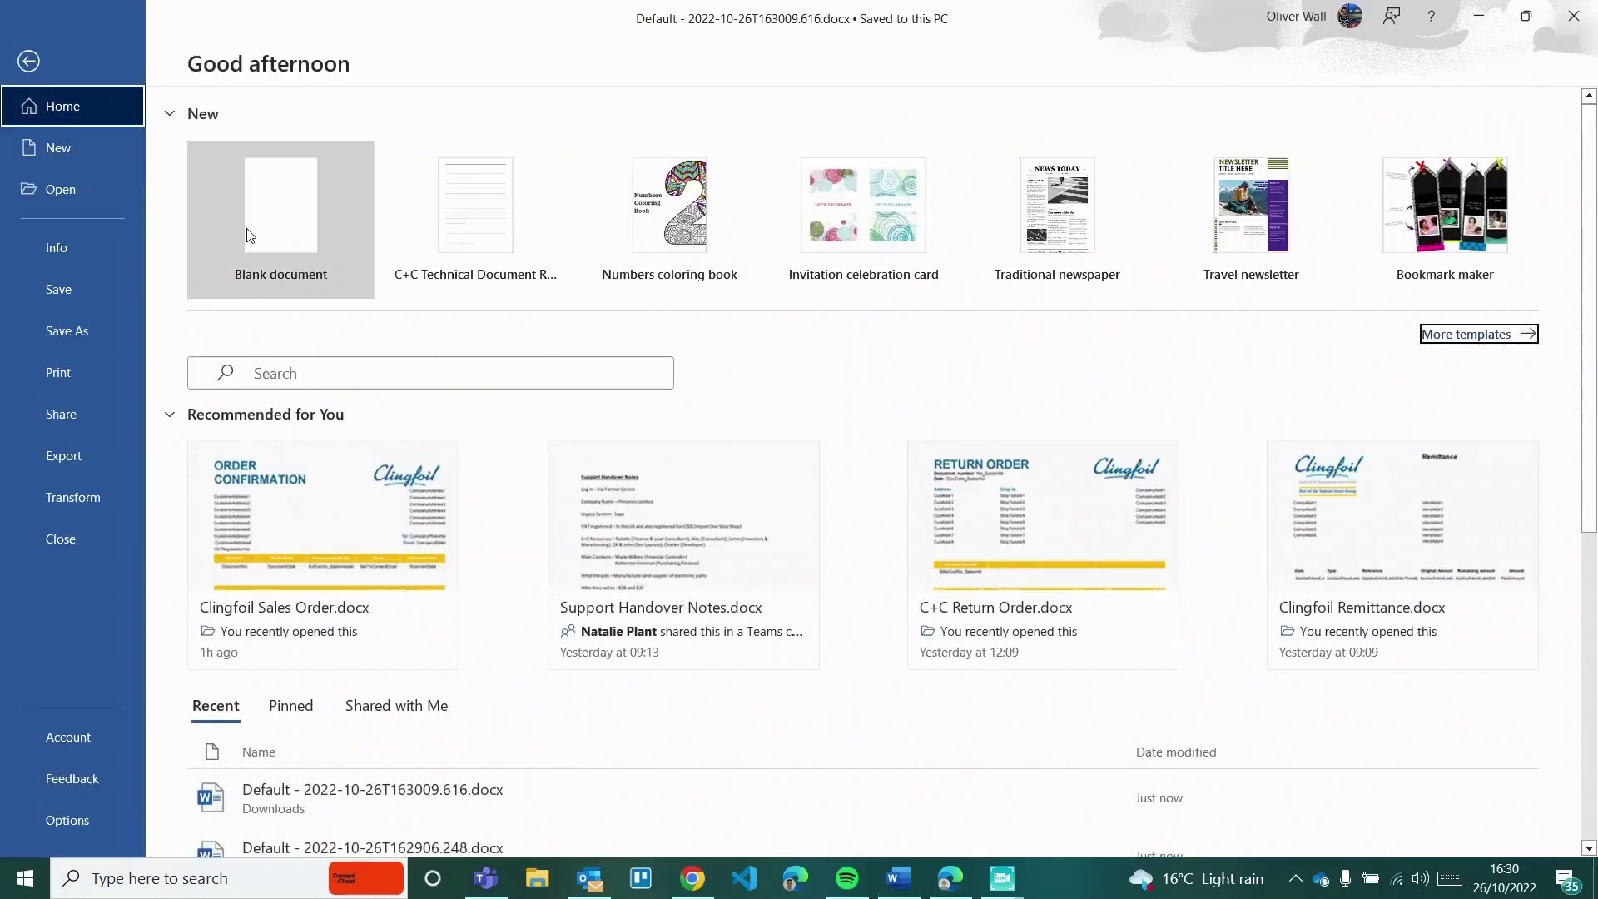
click(30, 62)
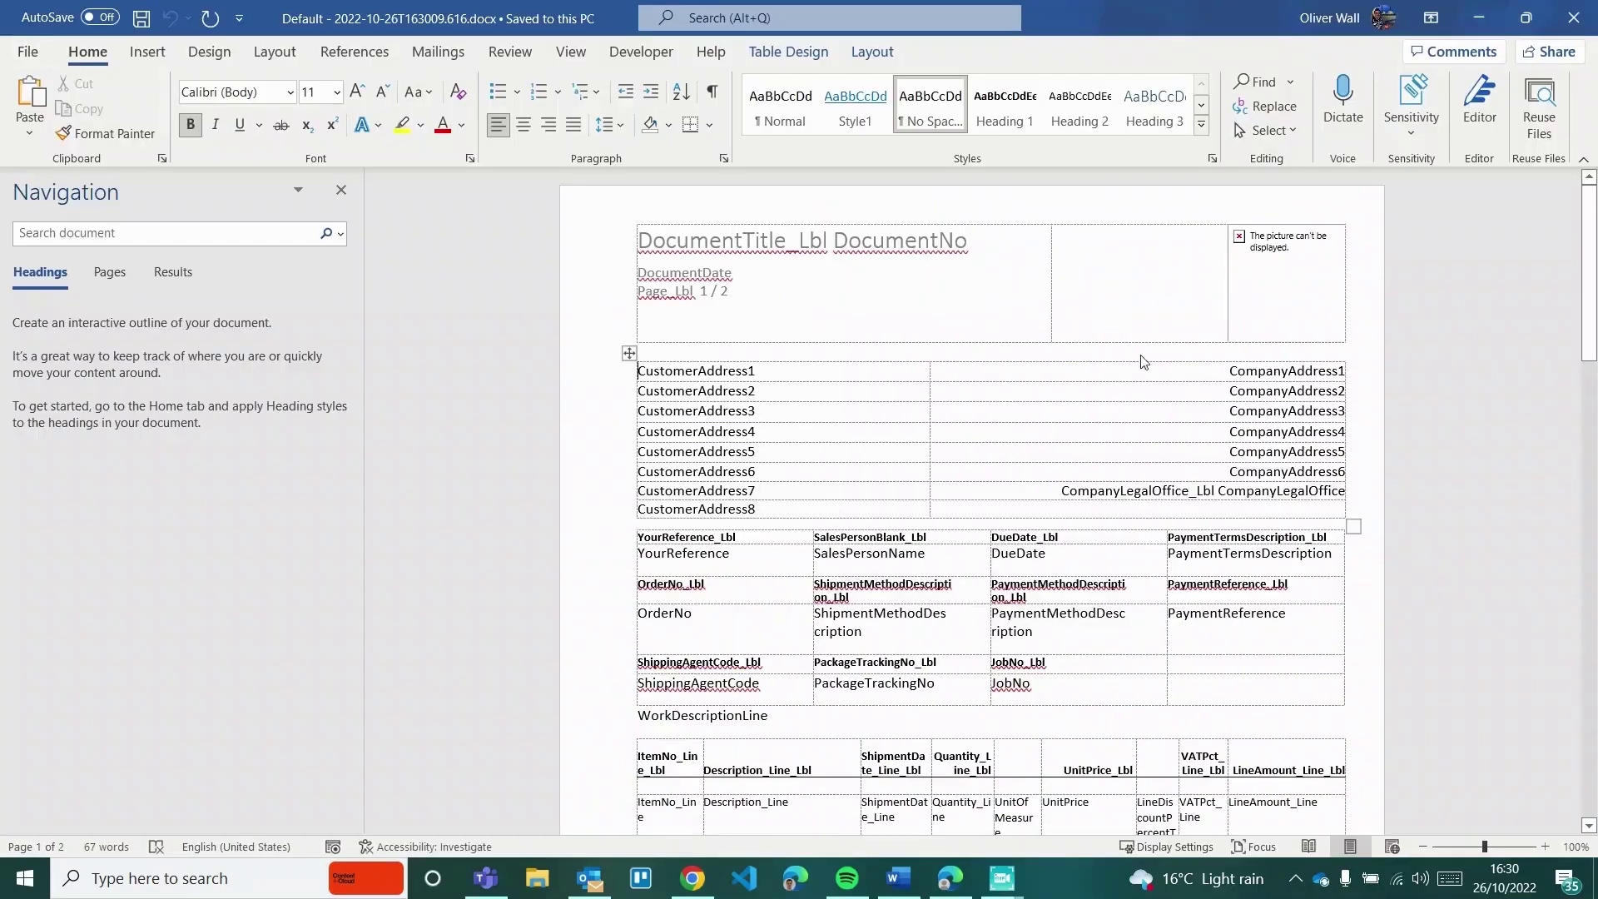
key(ctrl+End)
scroll(1285, 463, up, 20)
click(1573, 17)
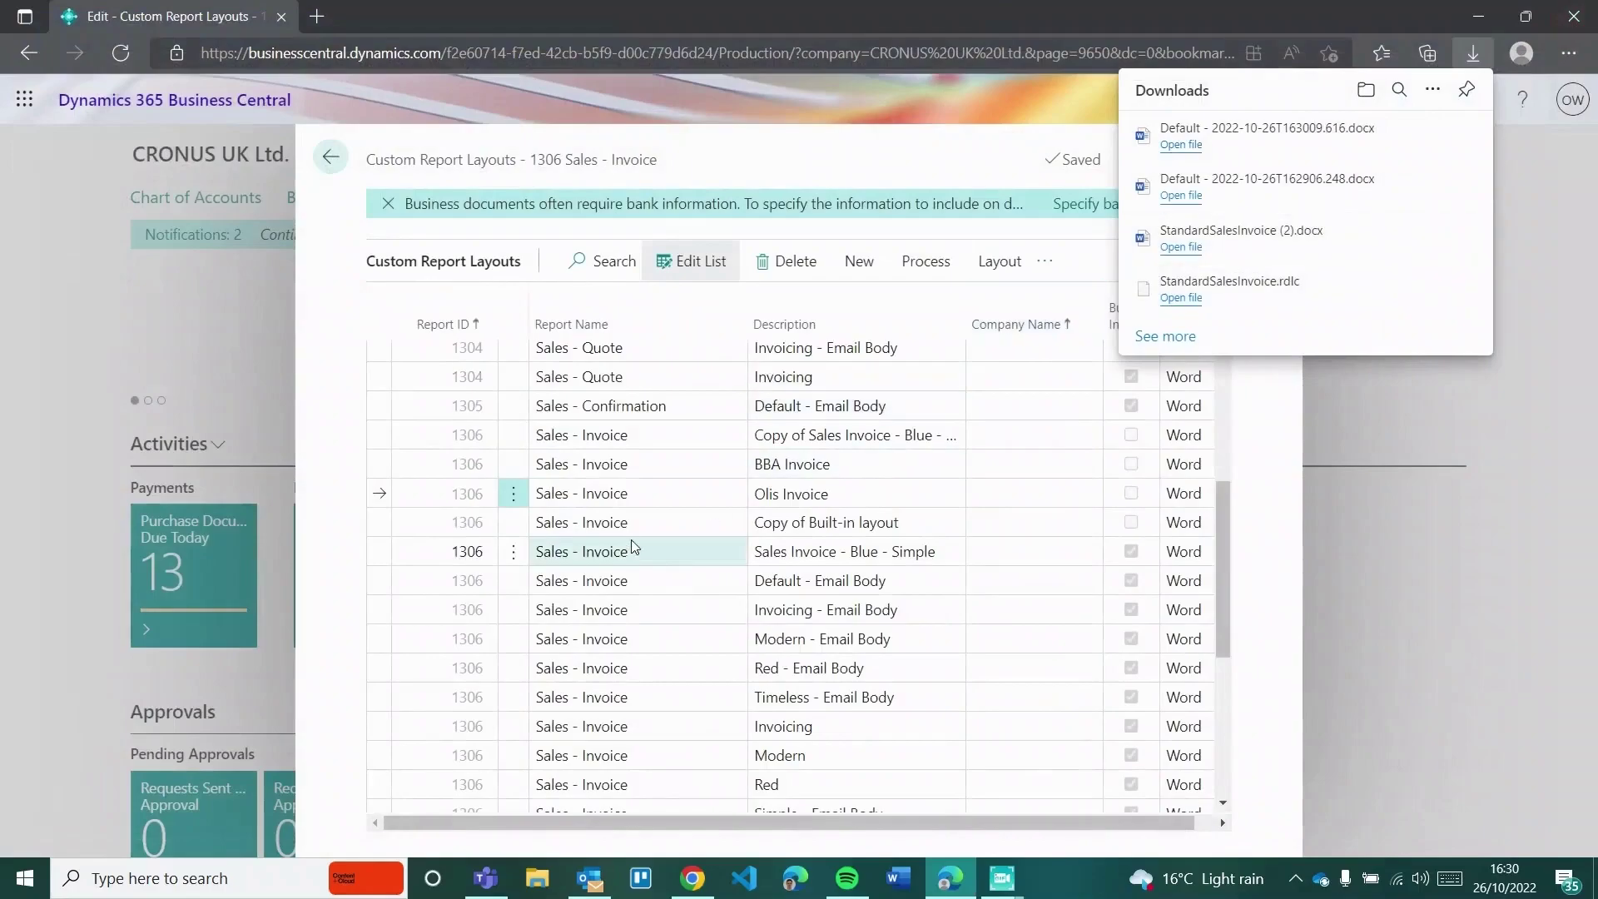
In Business Central, check the layout actions available for the renamed Sales - Invoice copy and review the other 1306 layouts.
click(984, 169)
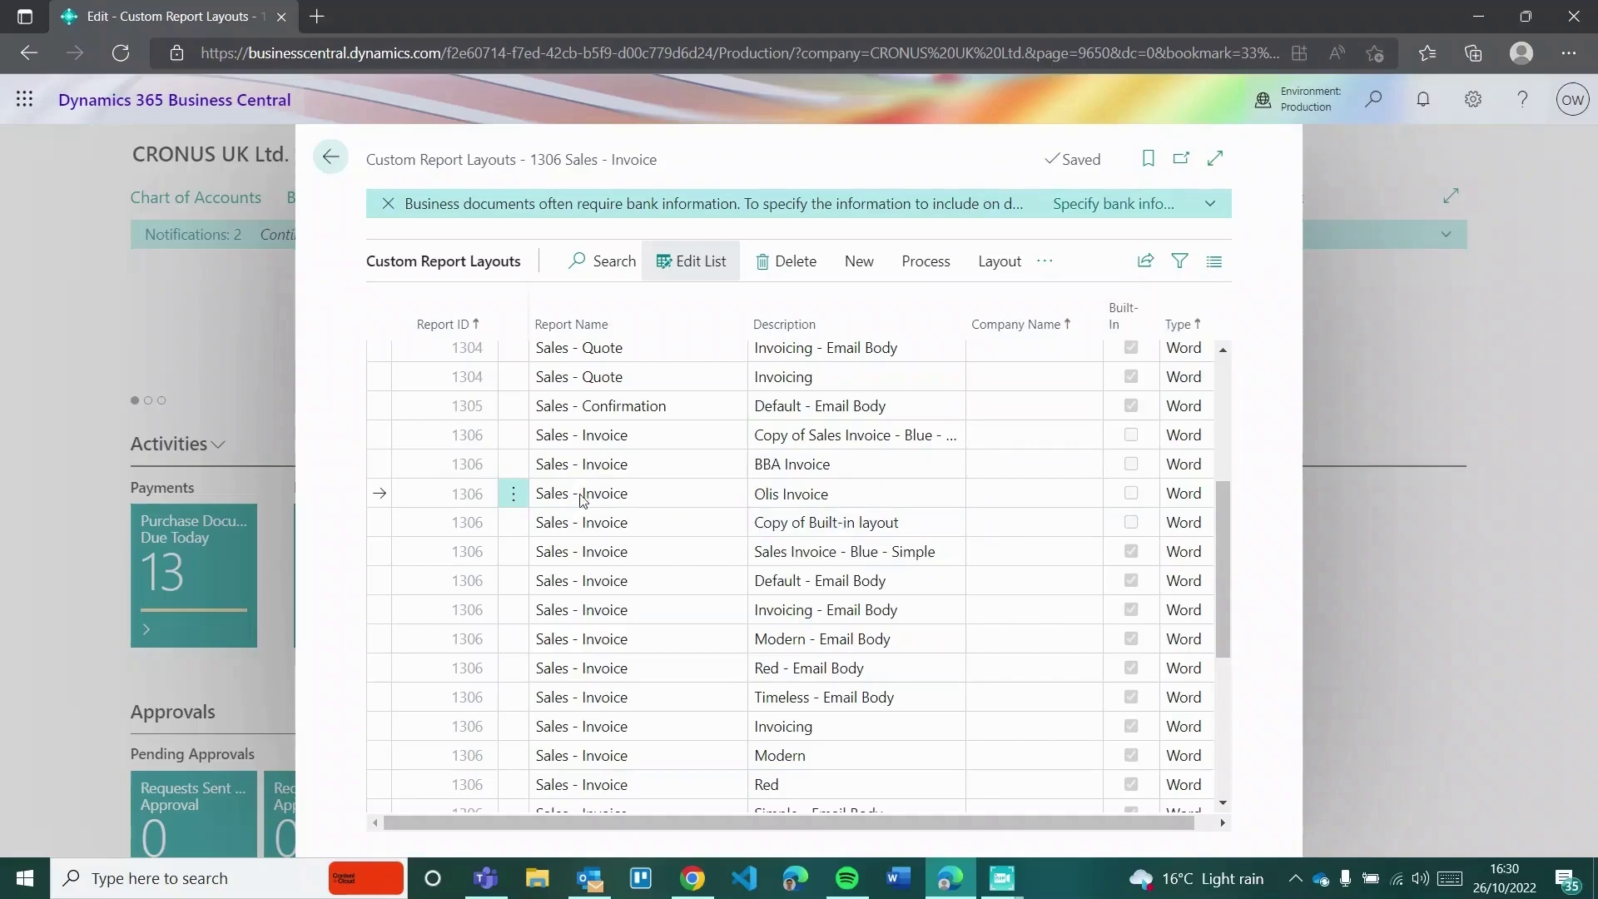
click(997, 261)
click(580, 306)
click(991, 527)
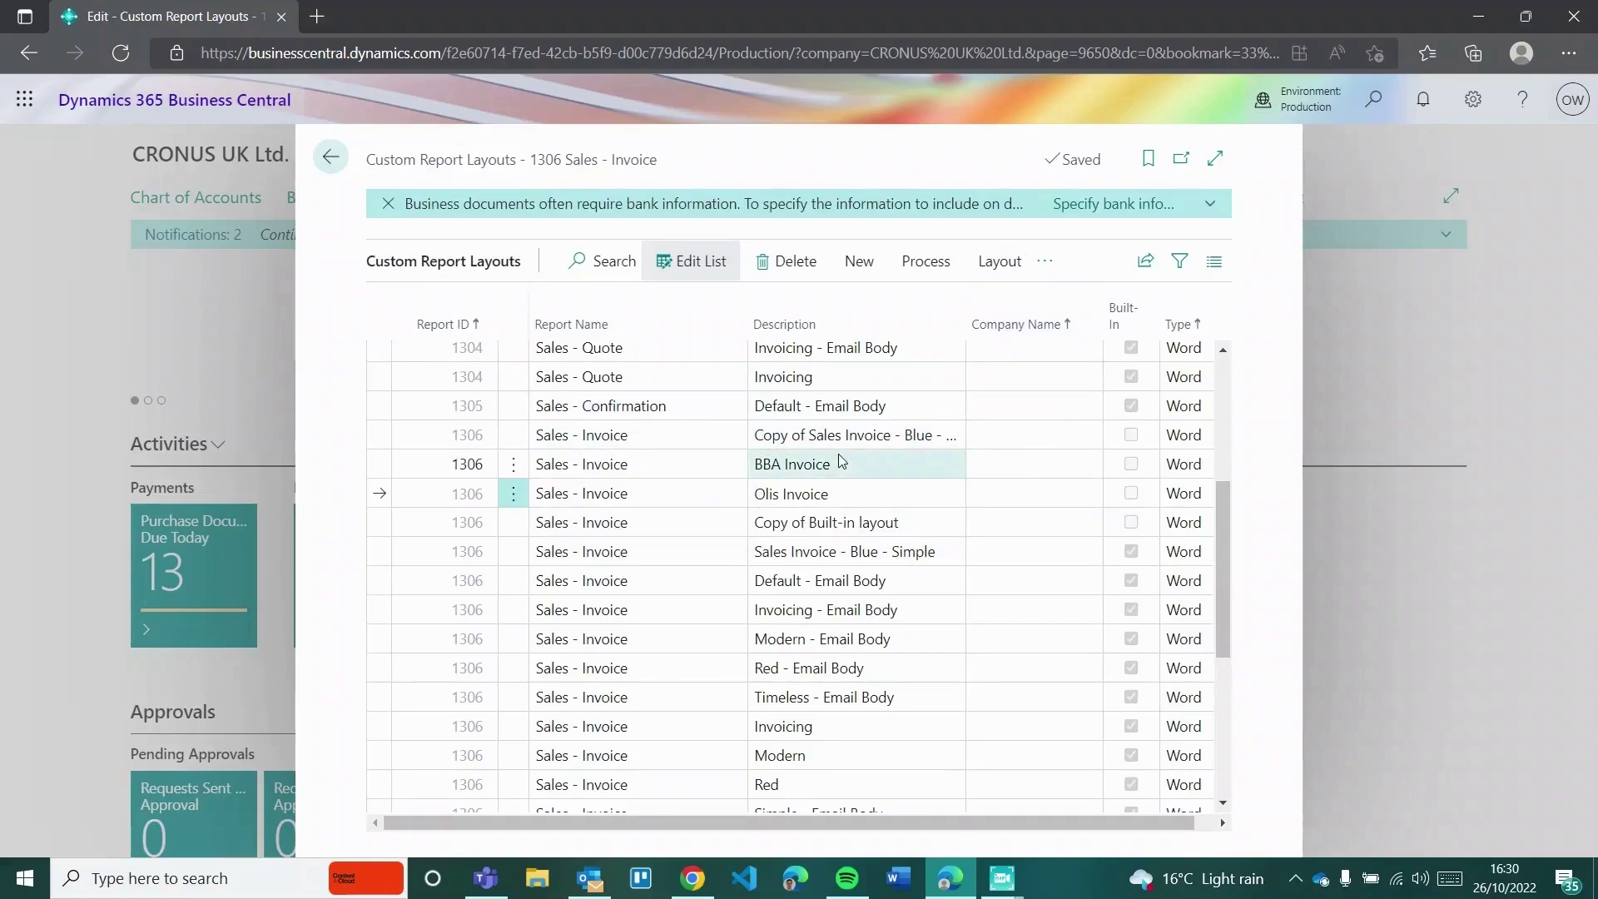
scroll(670, 509, down, 1)
scroll(672, 515, up, 5)
scroll(674, 525, down, 5)
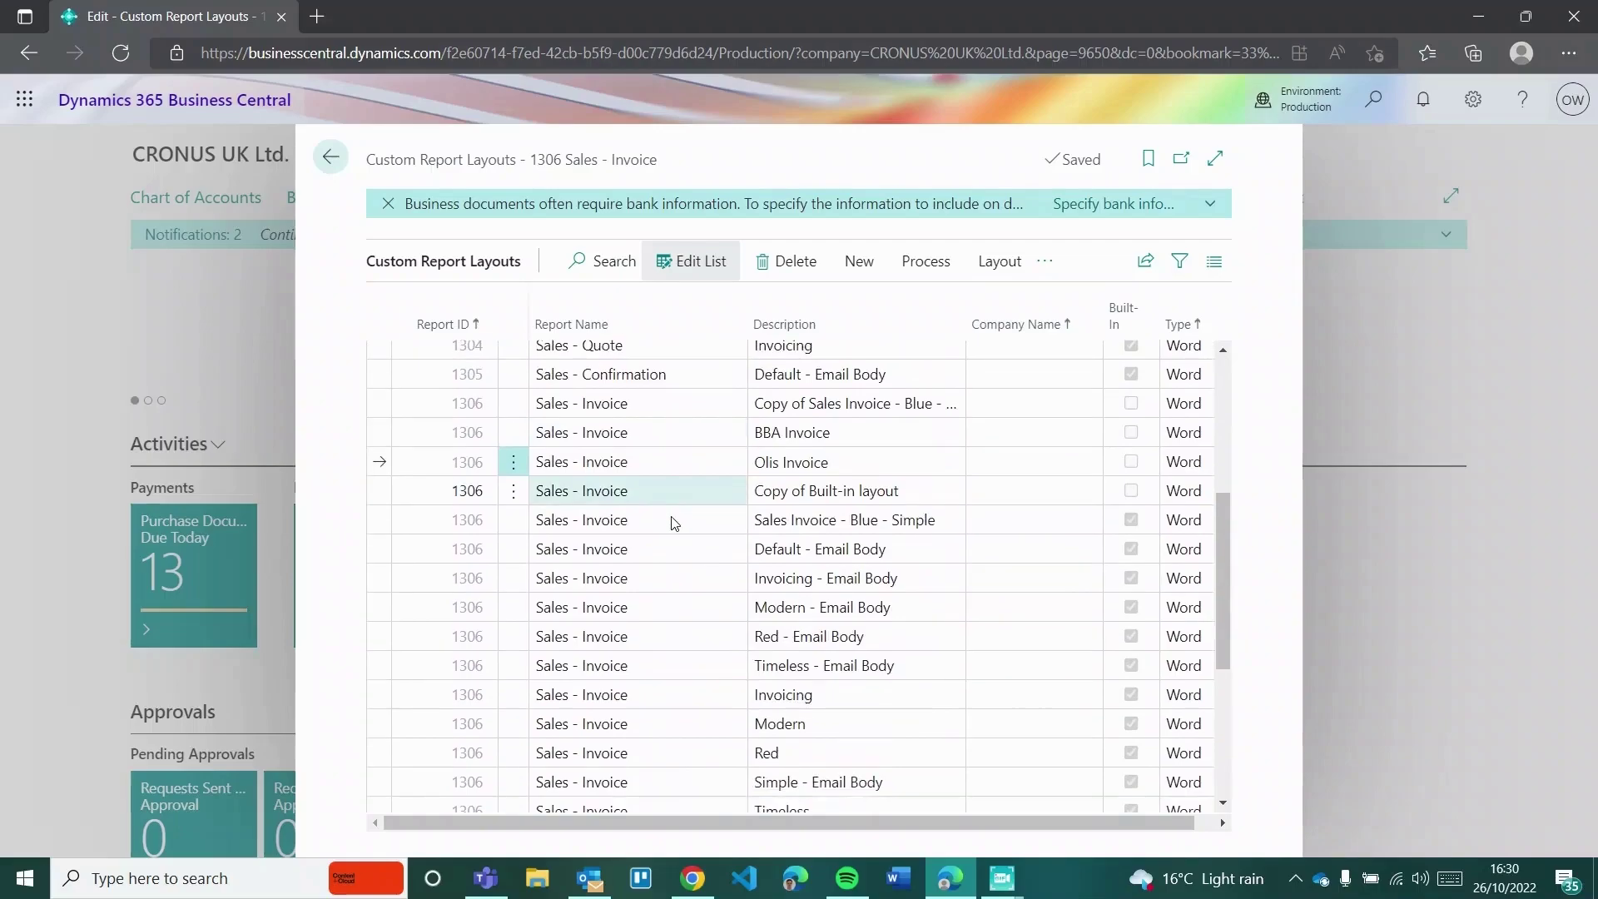
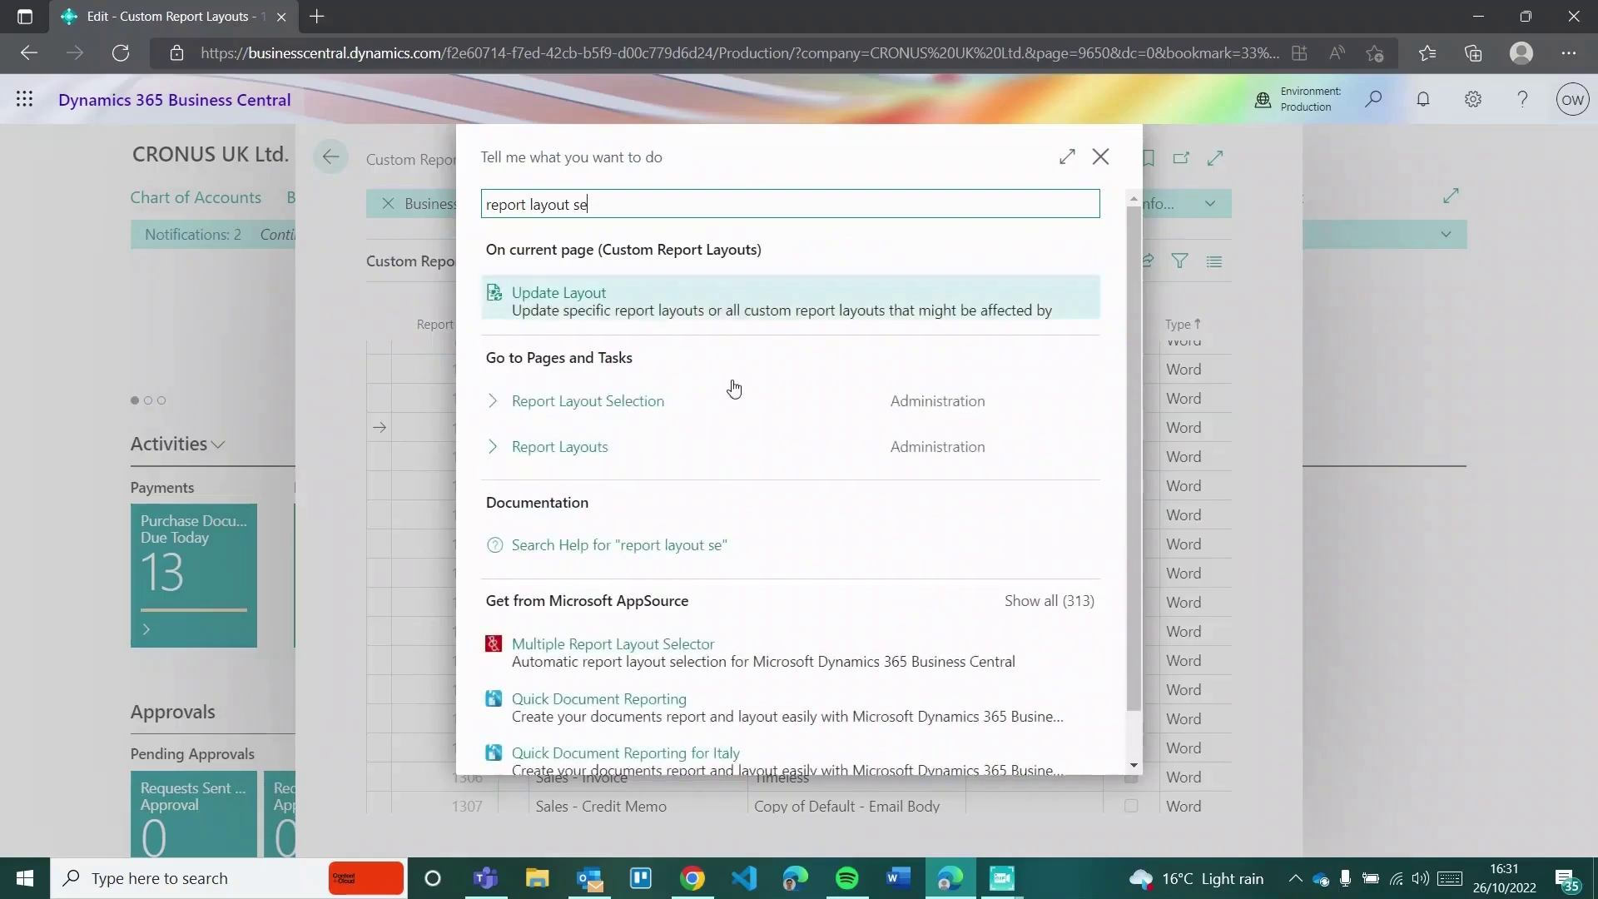
Open the Report Layout Selection page and filter its report list for 1306.
click(623, 408)
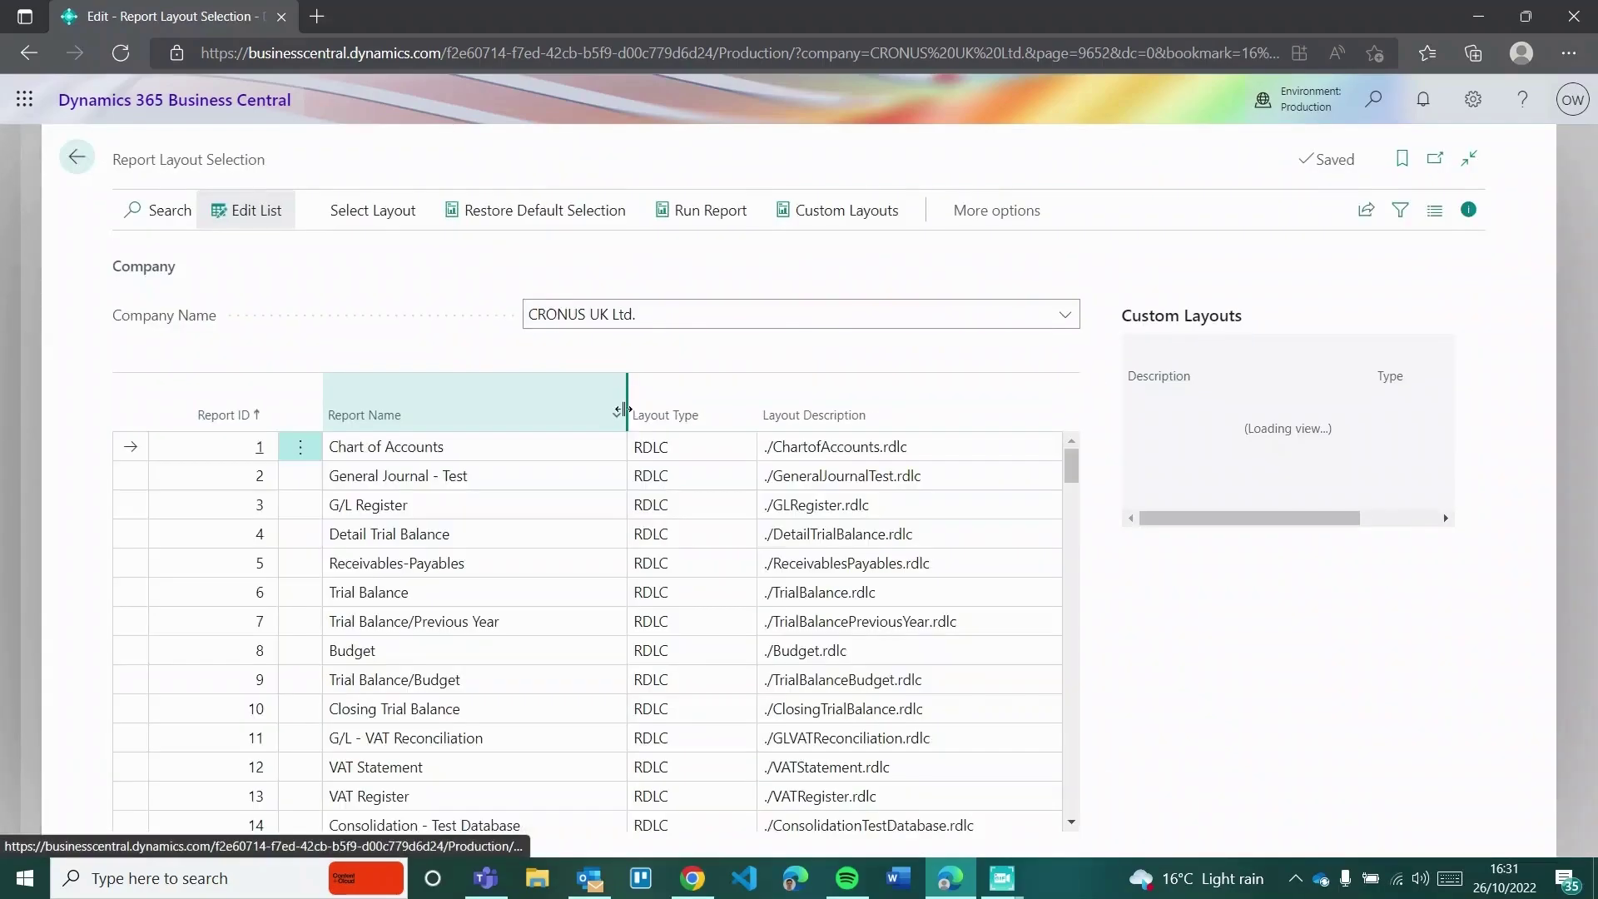
click(171, 210)
text(130)
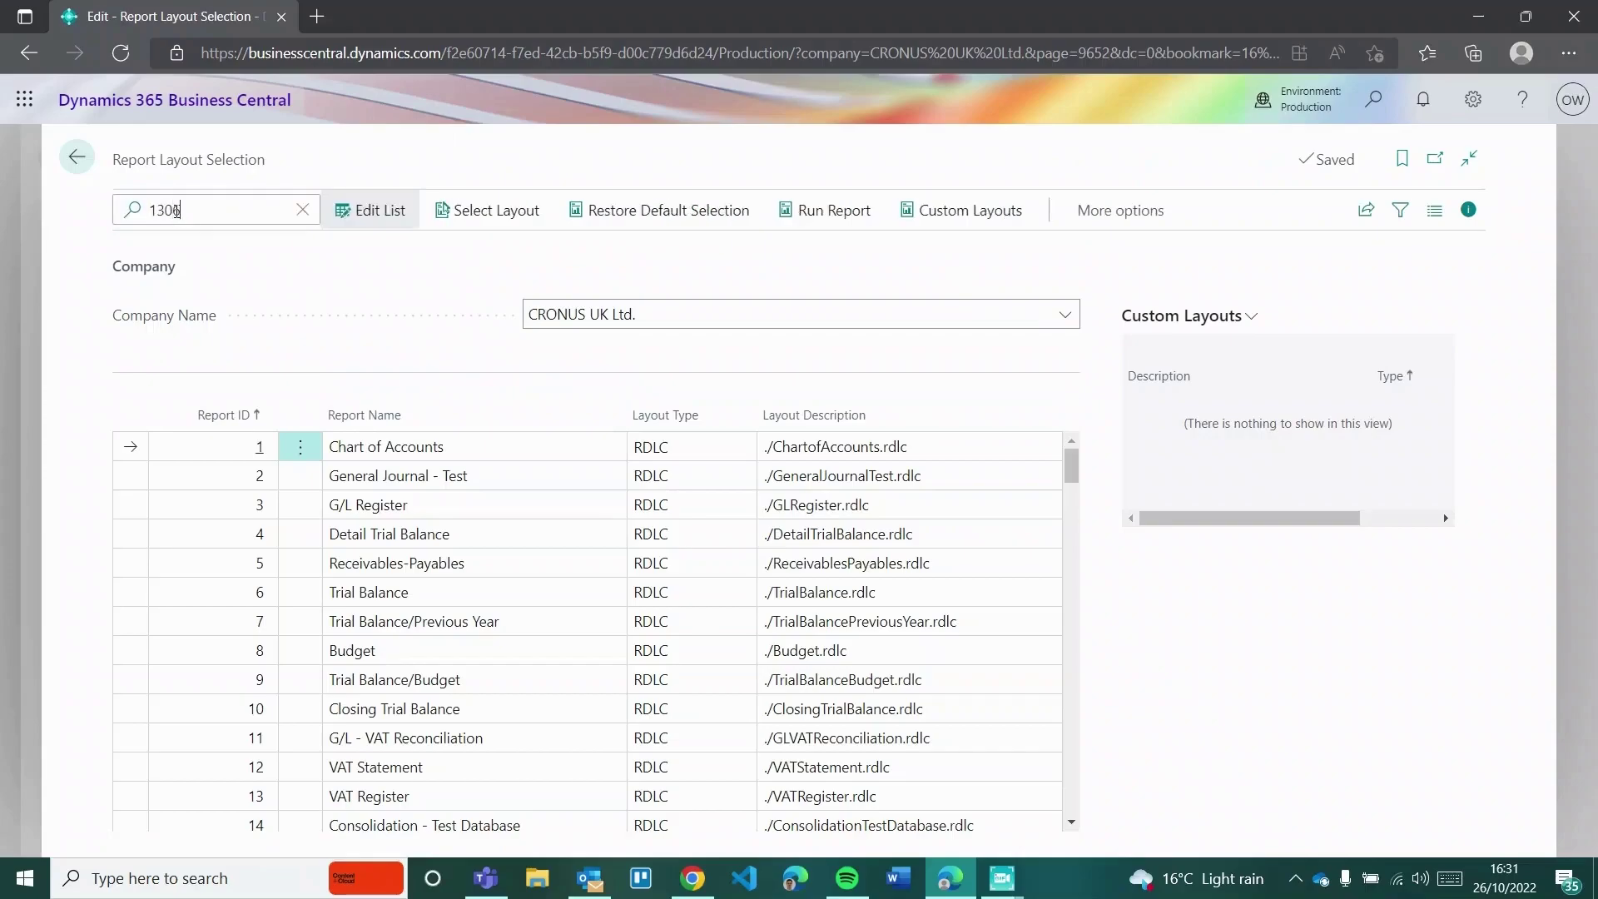
text(6)
click(737, 448)
click(707, 514)
click(738, 449)
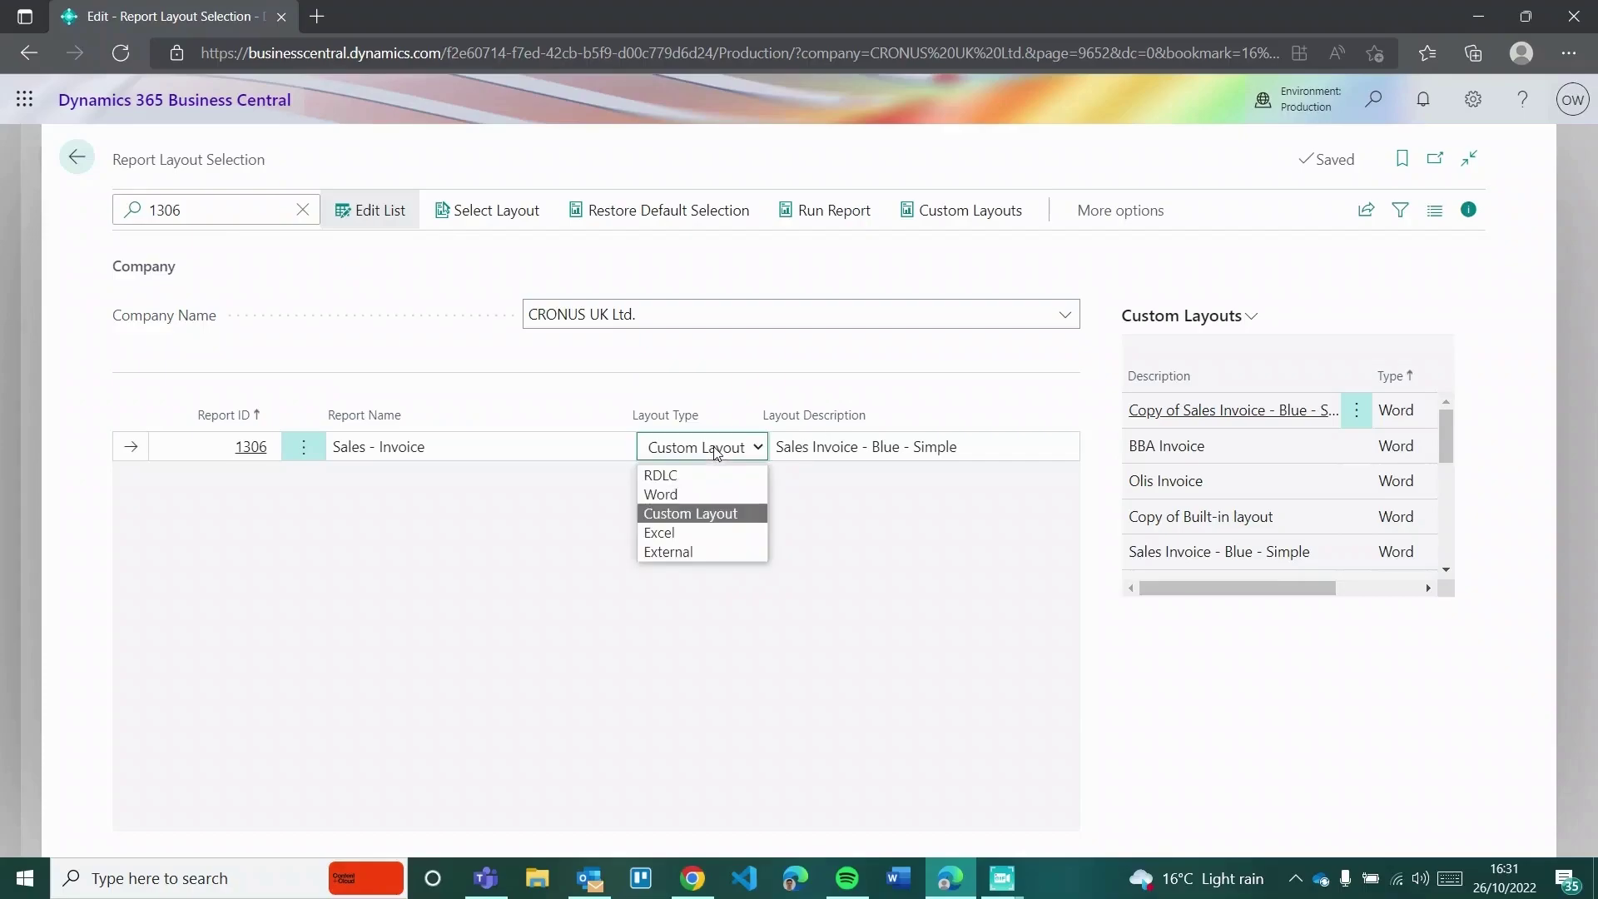
click(680, 496)
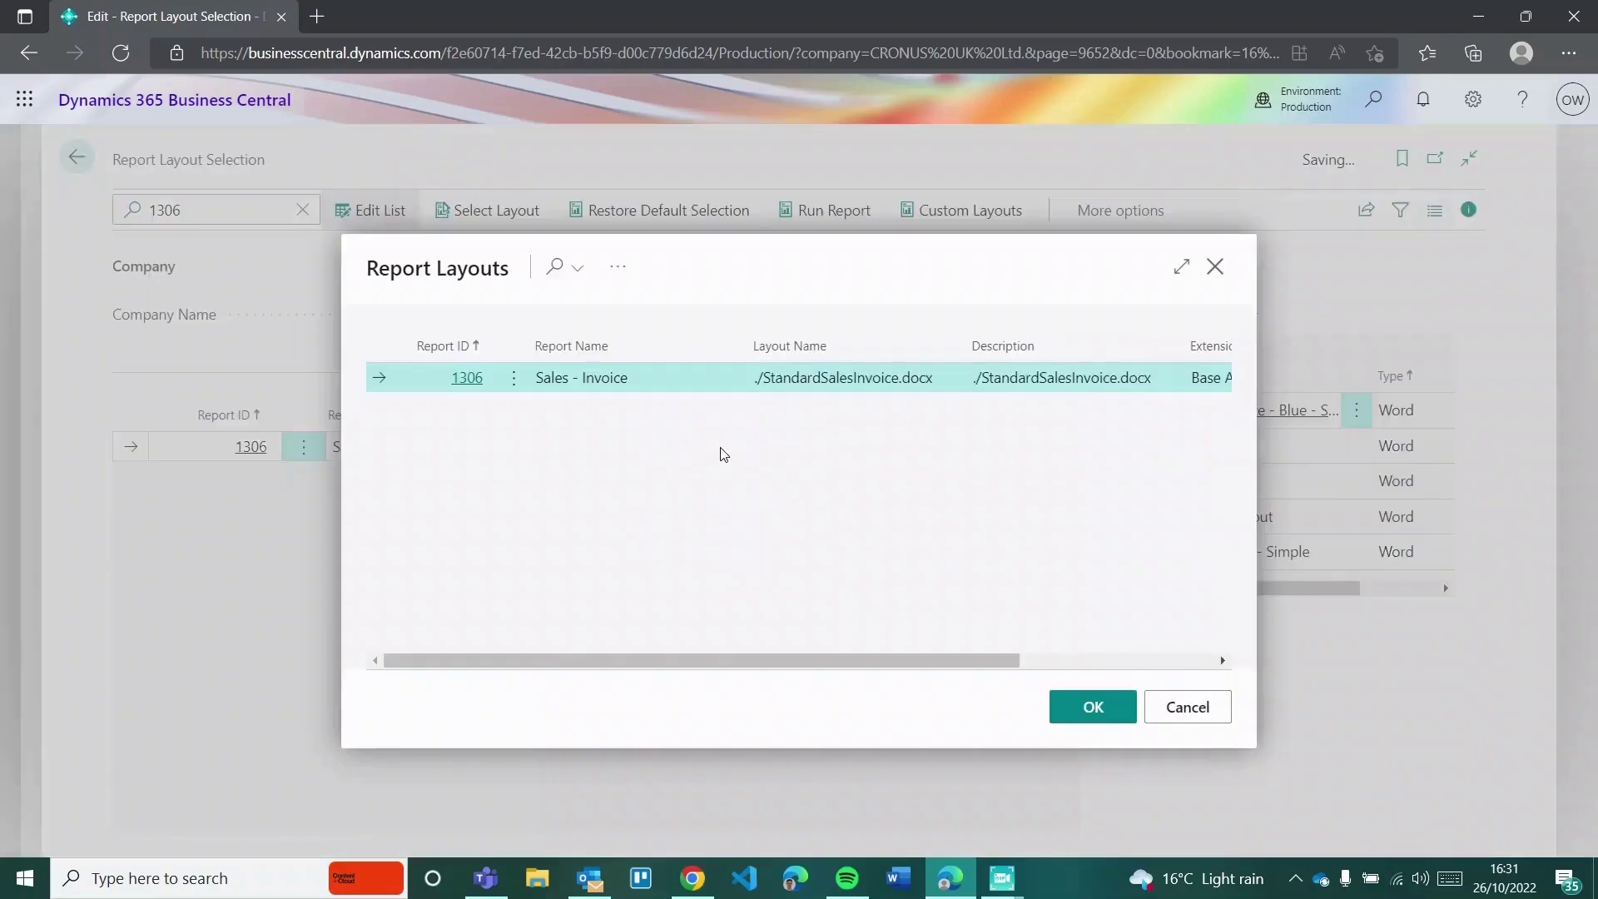
click(1189, 721)
Set the Sales - Invoice report's layout type to Custom Layout, choose the copy renamed to a first name plus "Invoice", and leave the page.
click(684, 458)
click(699, 510)
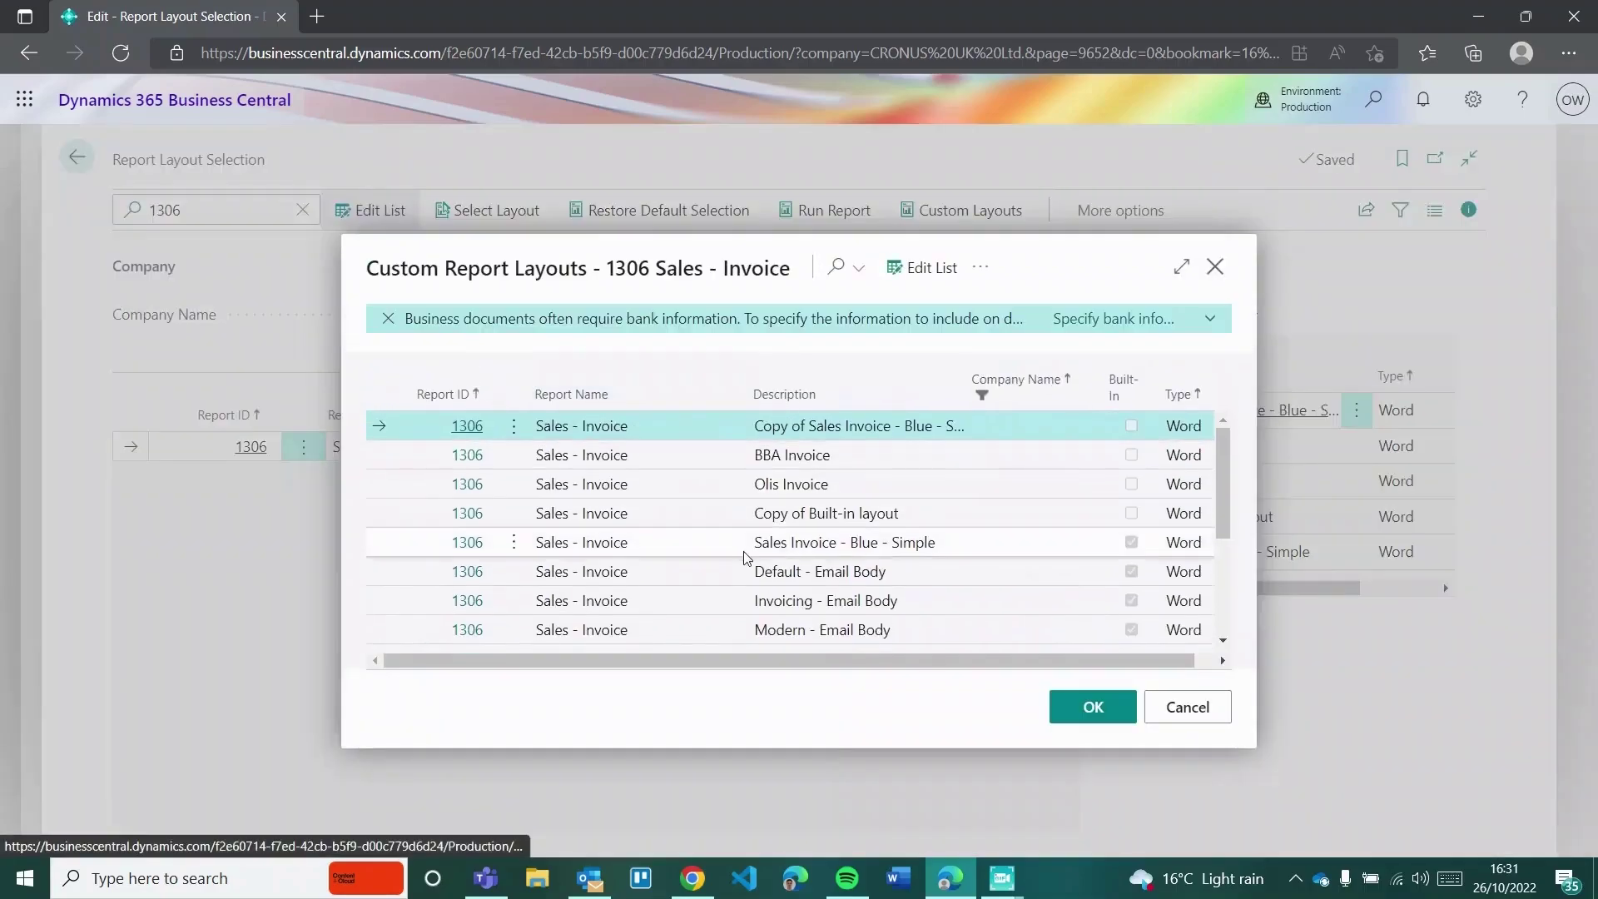
click(824, 481)
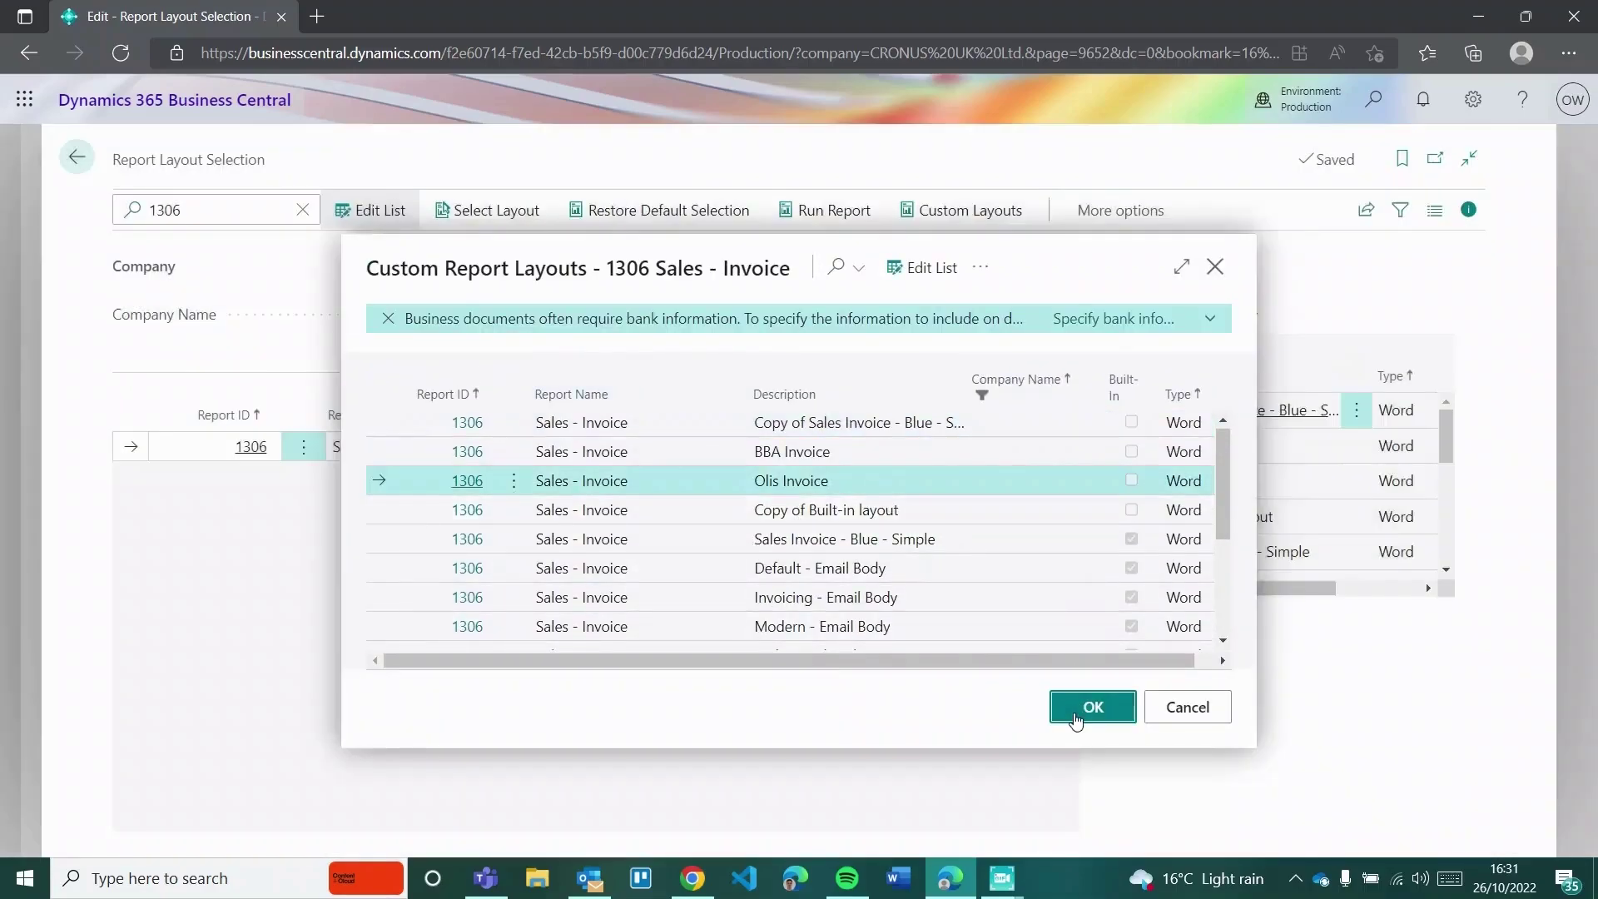
click(1076, 721)
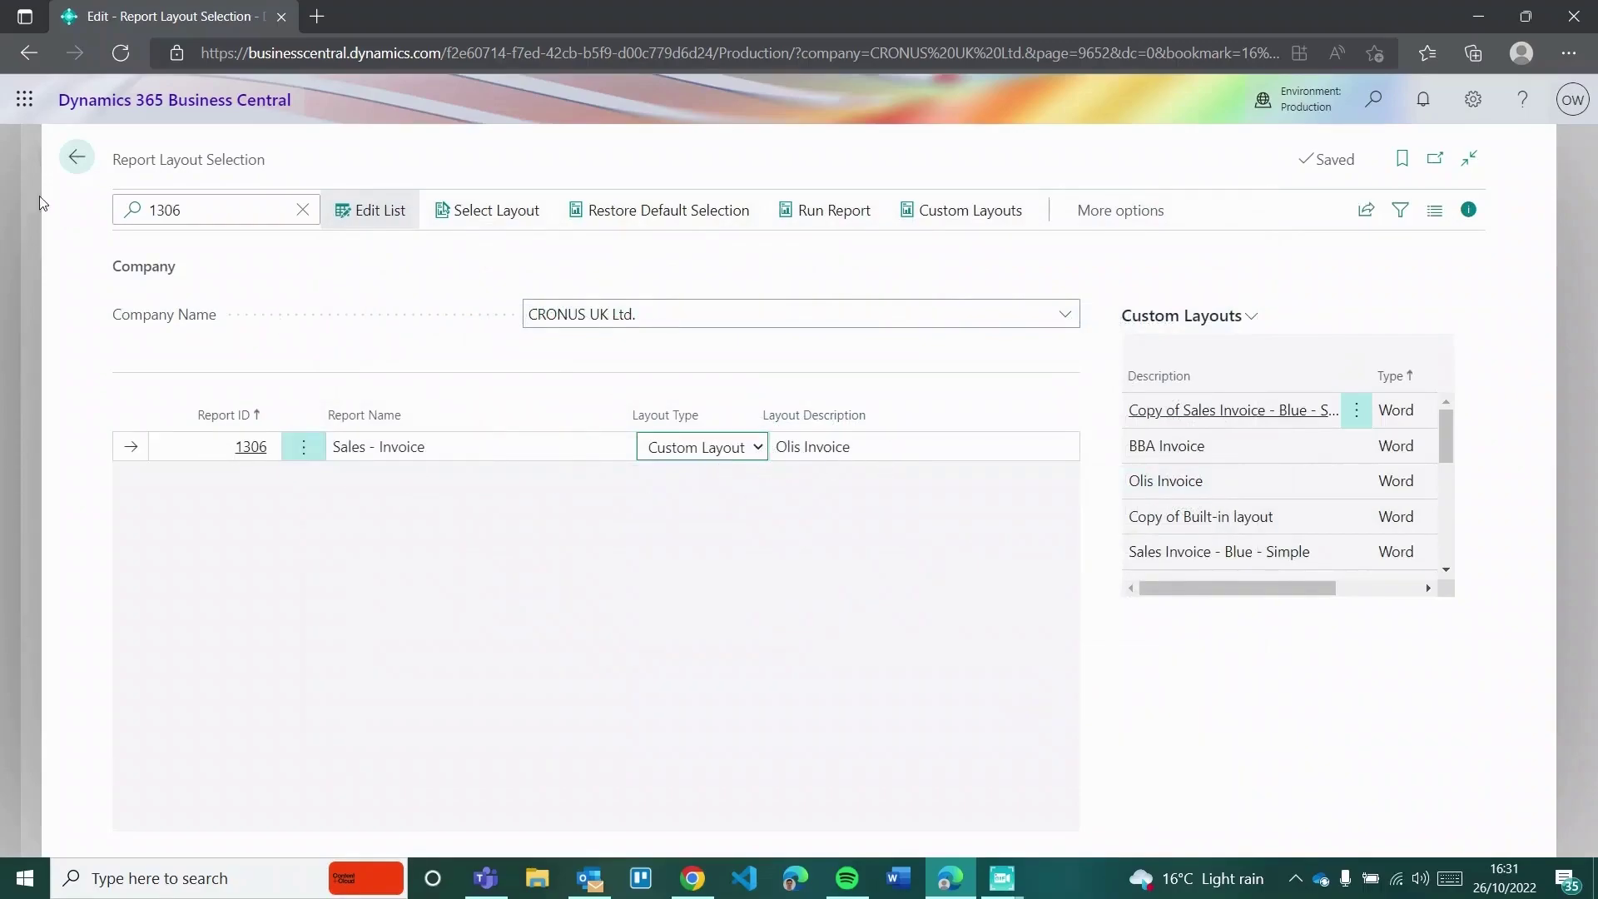
click(76, 157)
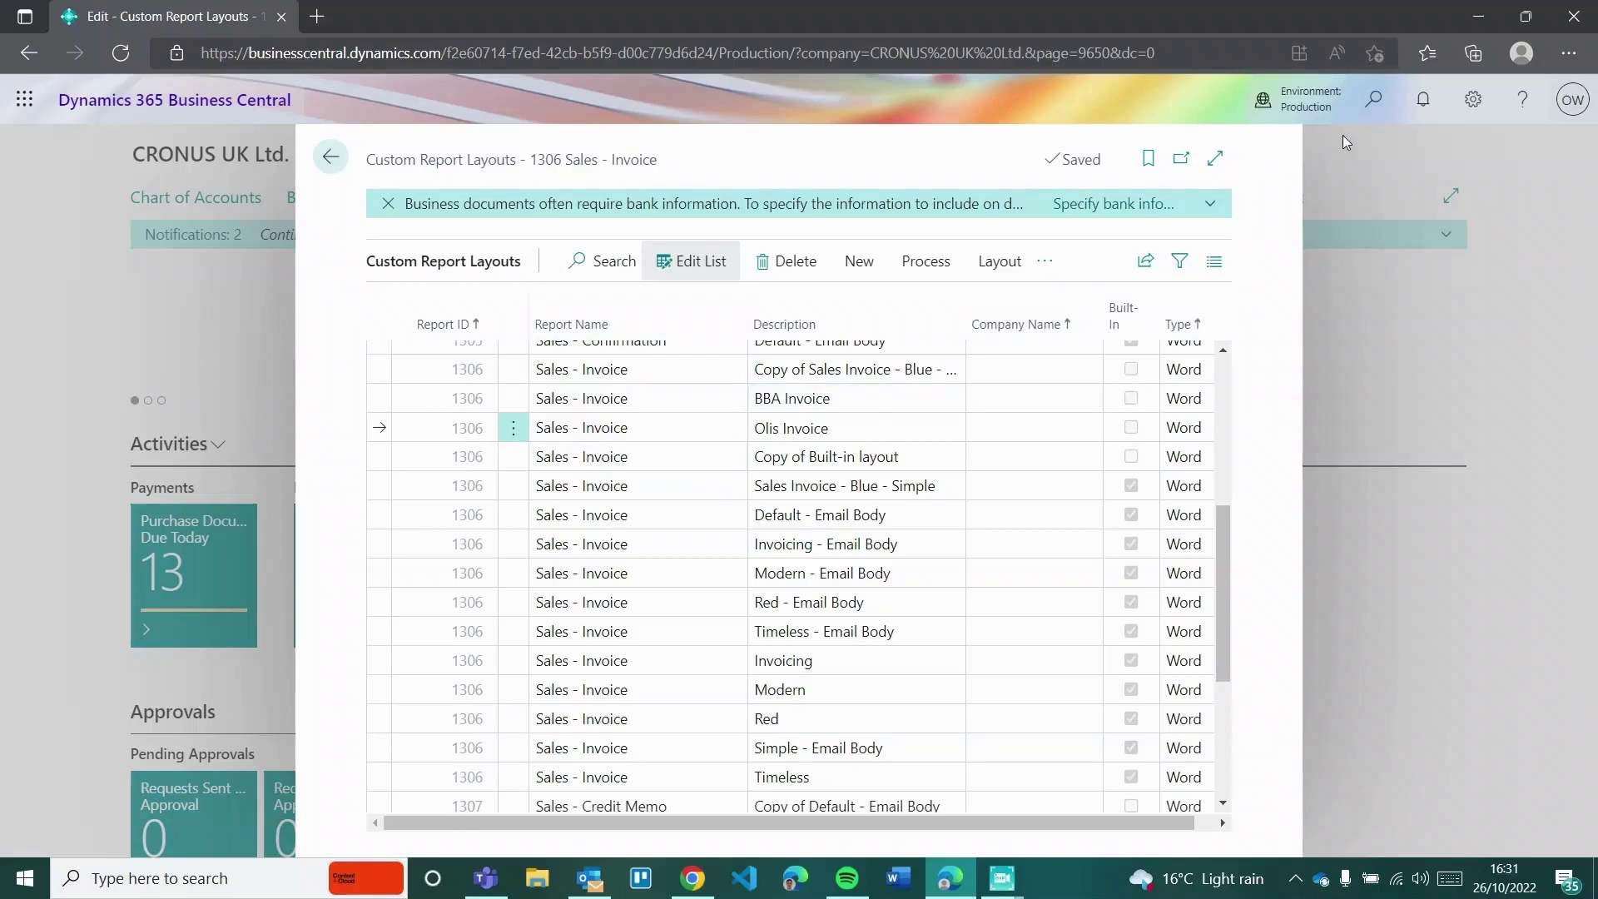
Open Report Selection - Sales, switch the usage to Invoice, check the assigned report ID, and return to the home page.
click(1368, 121)
text(report selec)
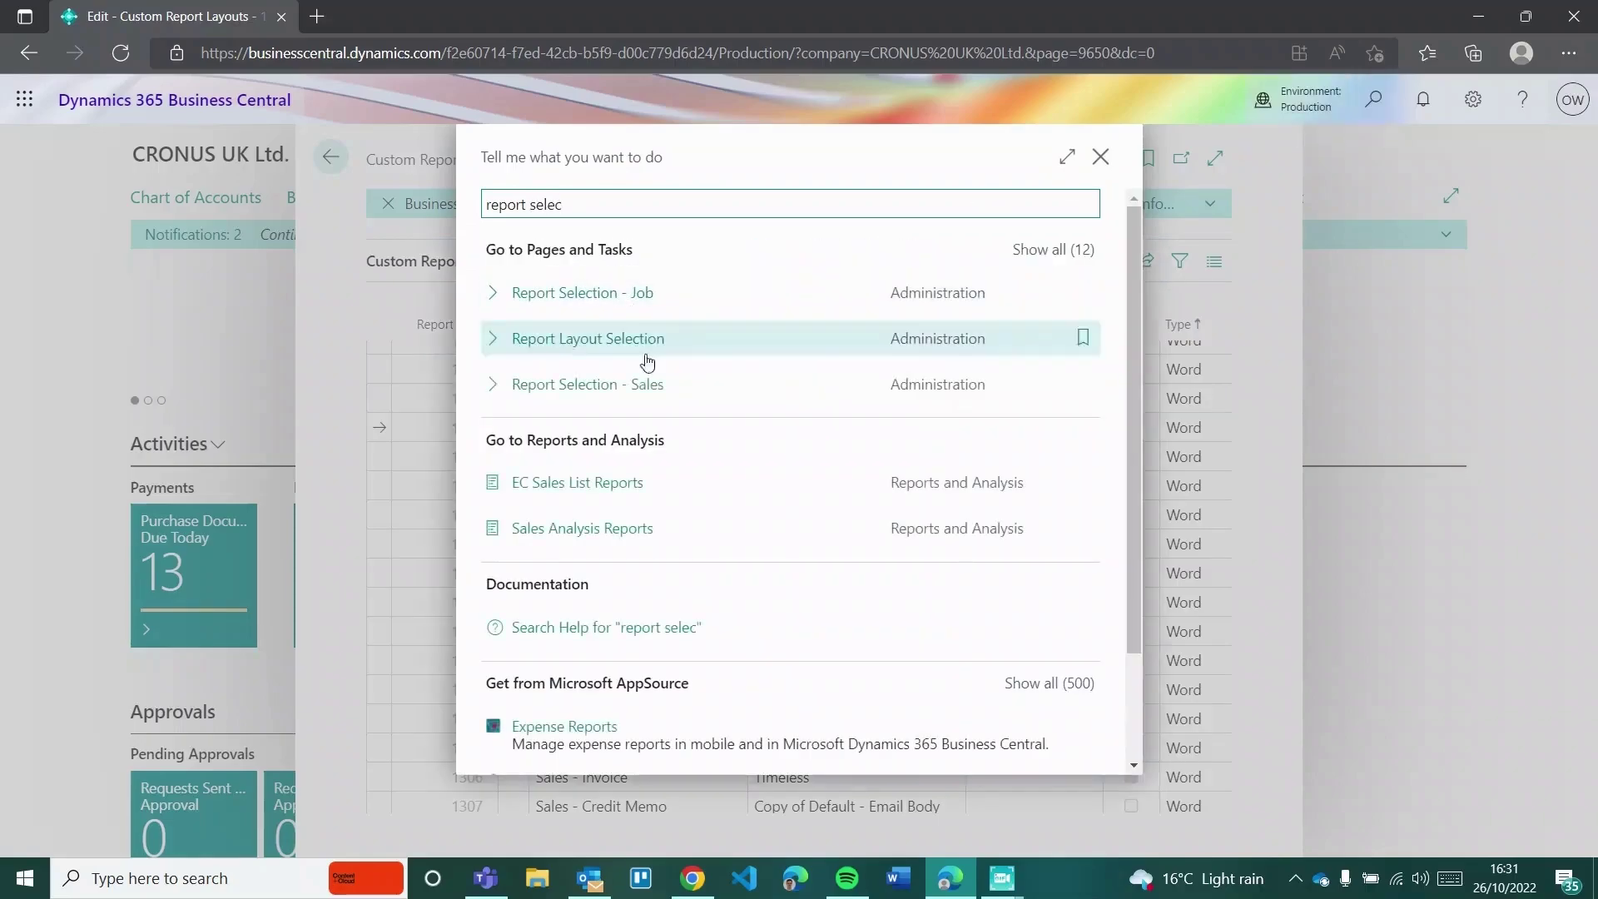
click(649, 388)
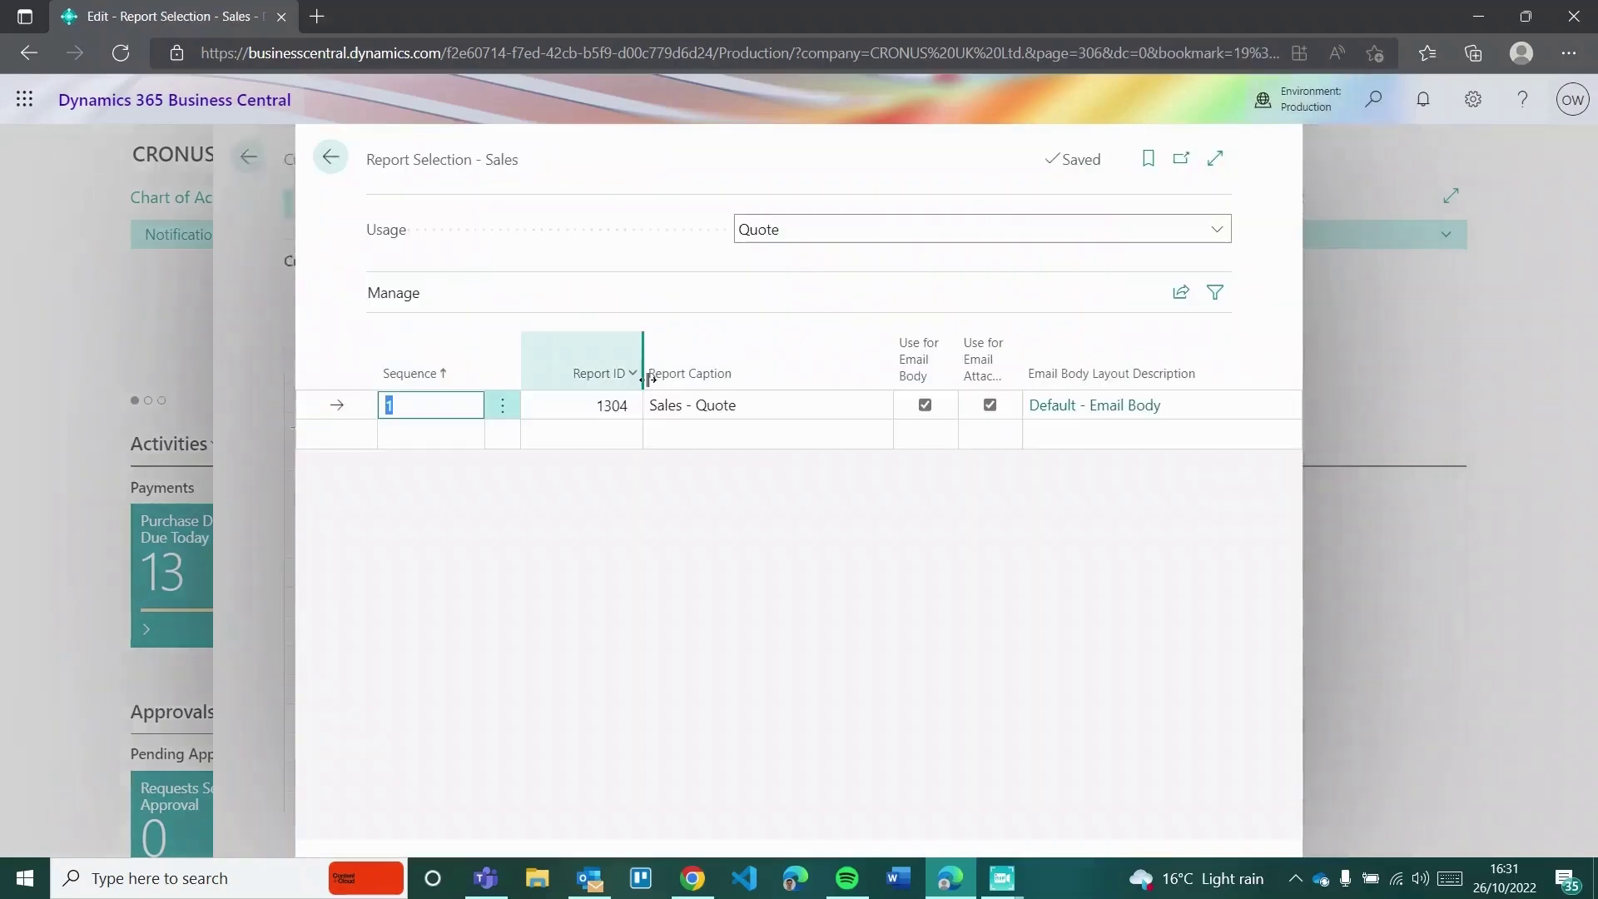
click(877, 236)
click(804, 315)
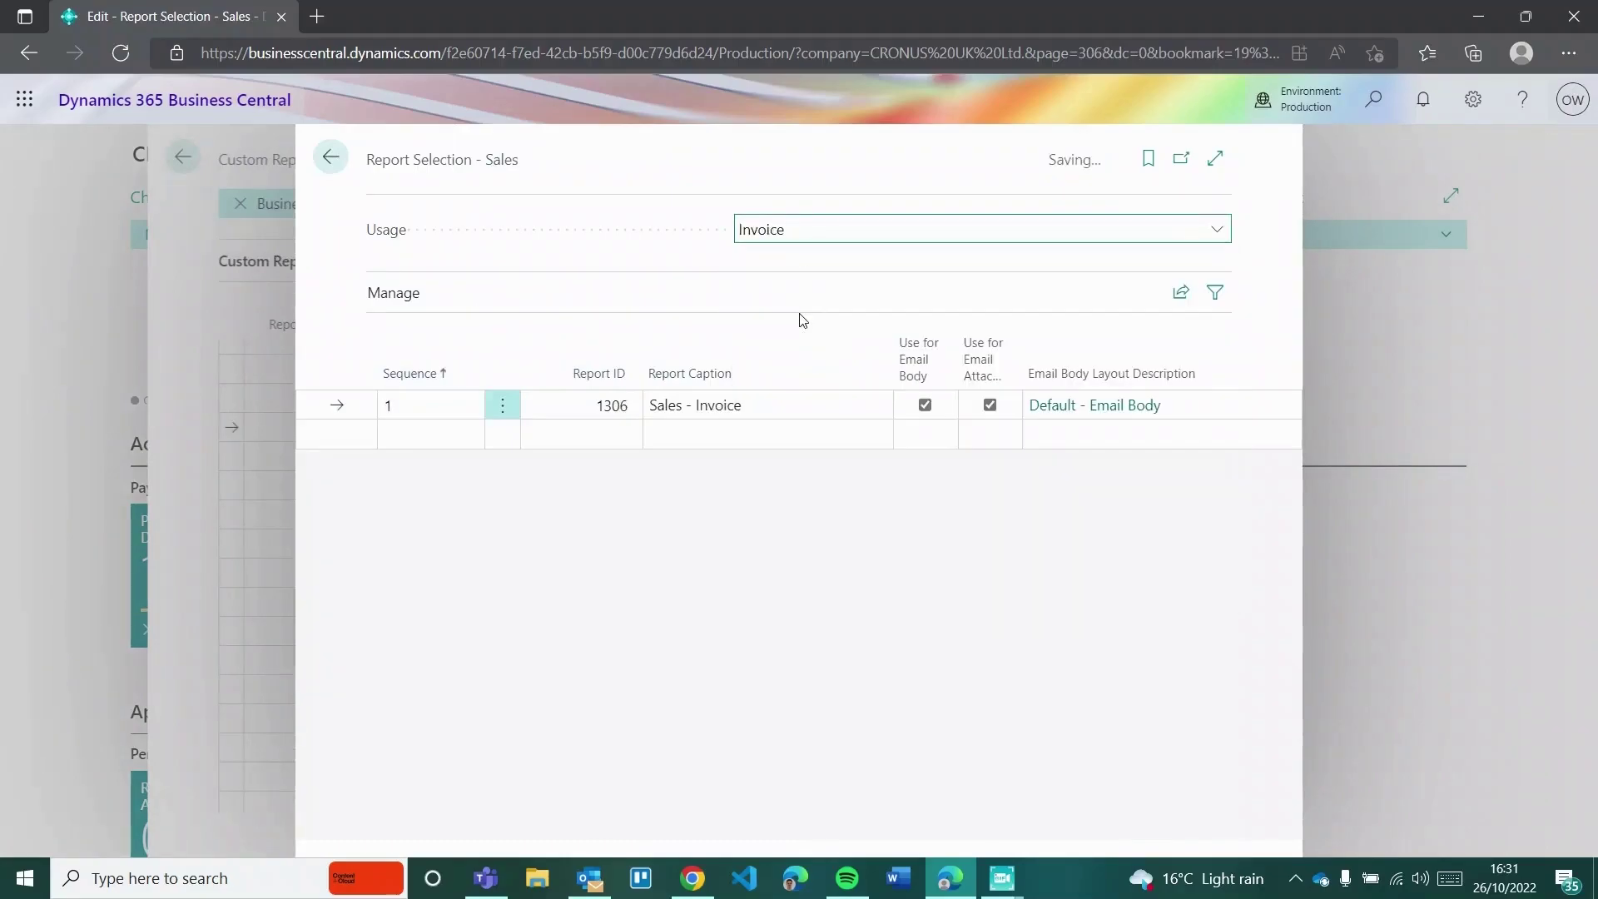
click(563, 407)
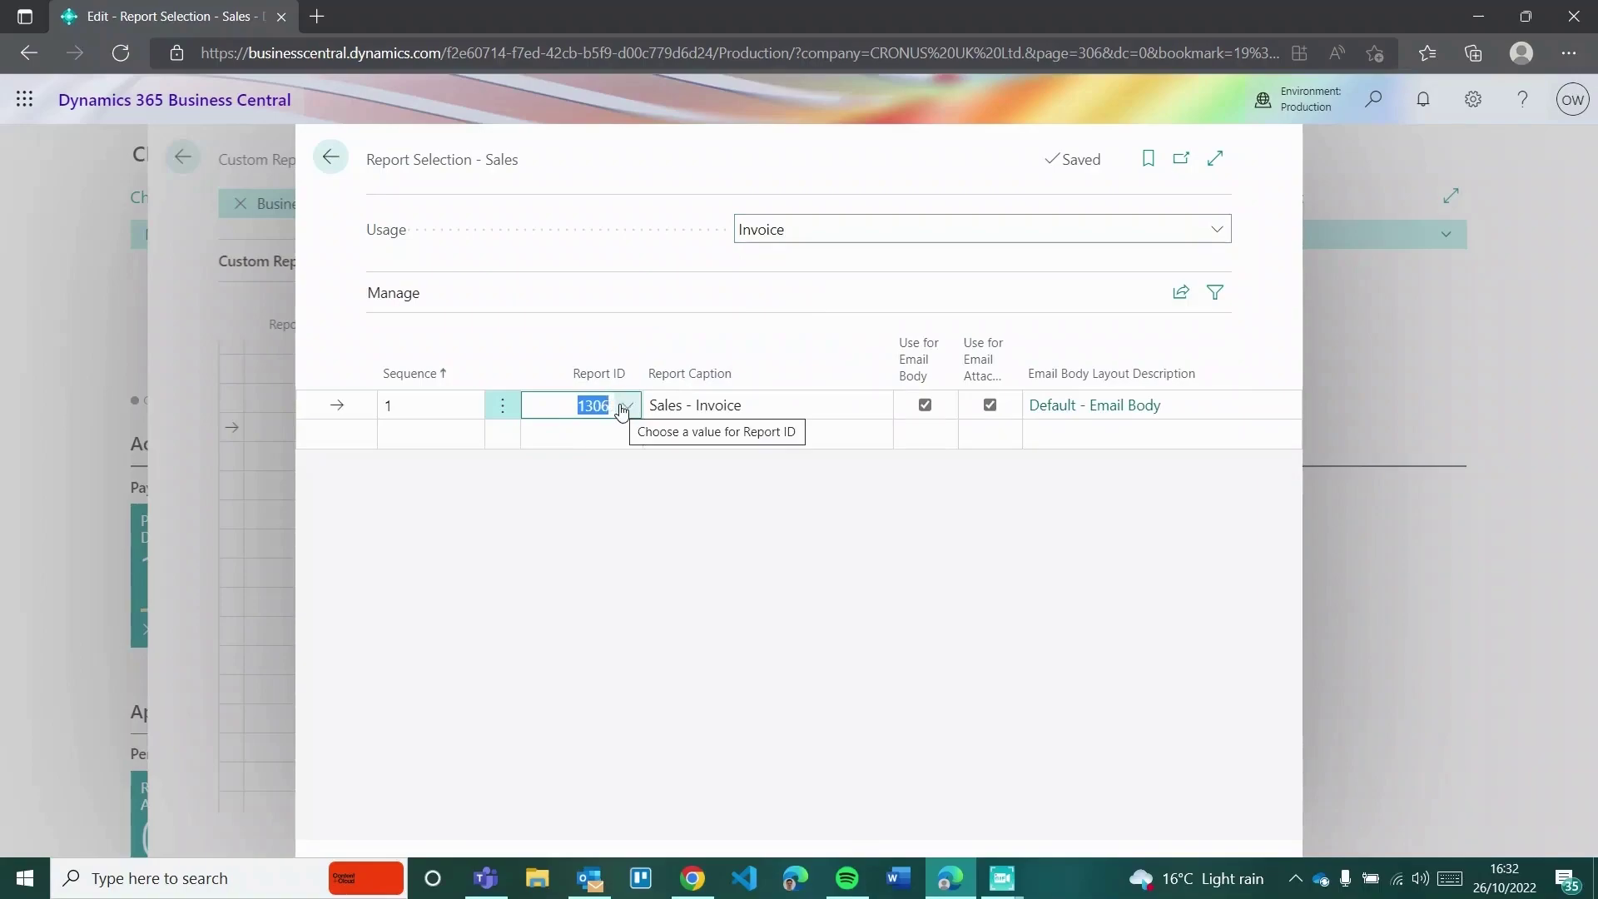
click(668, 547)
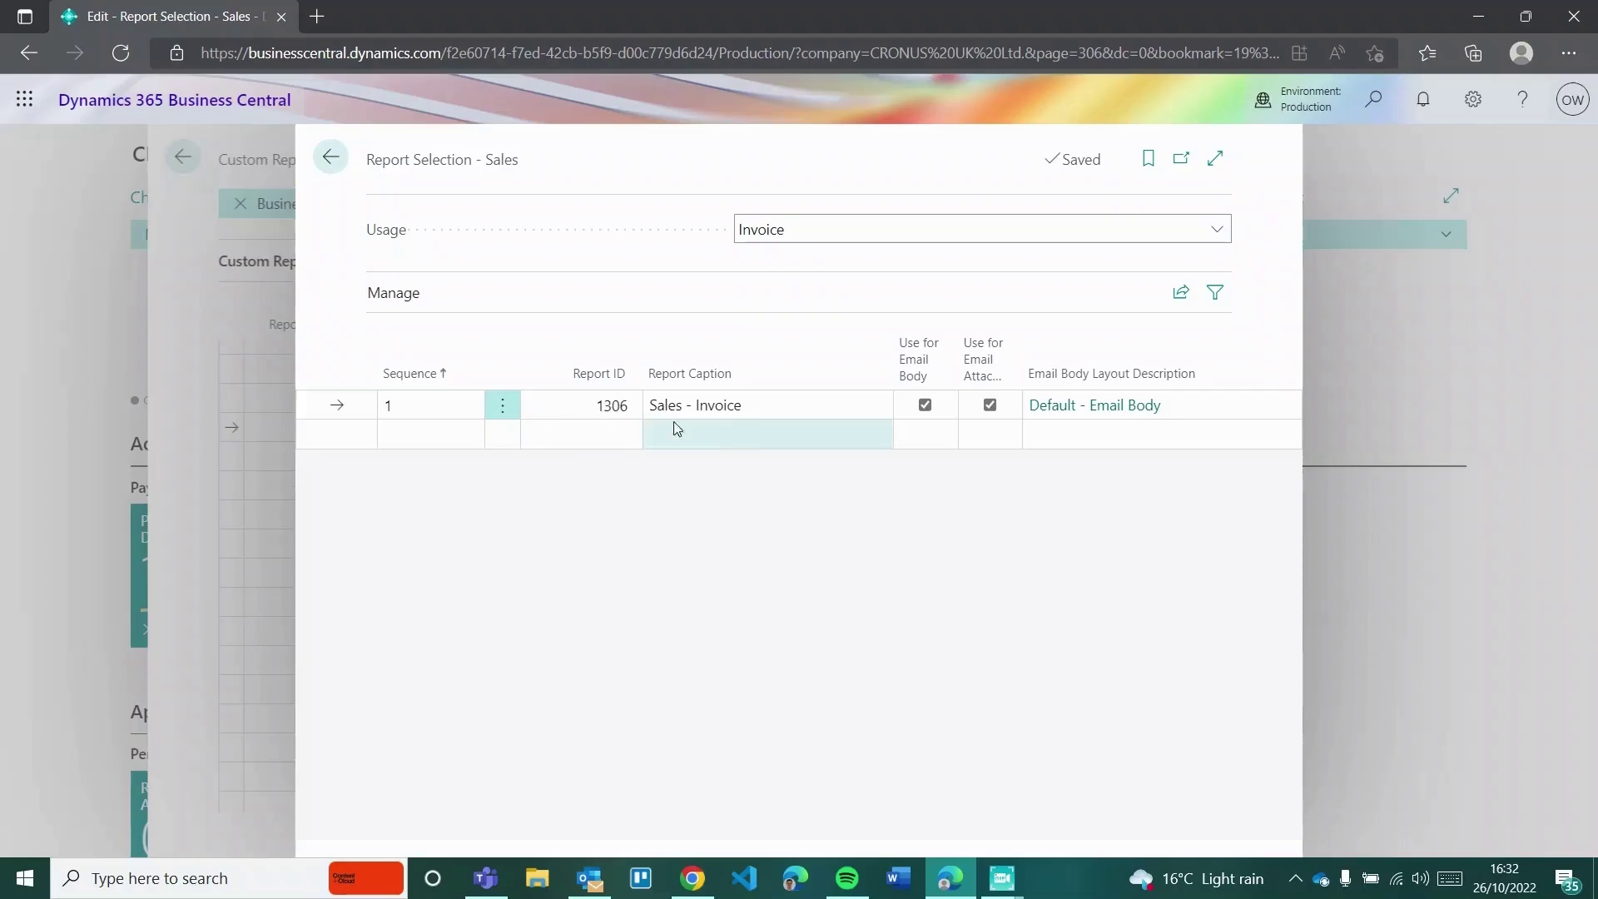
click(329, 160)
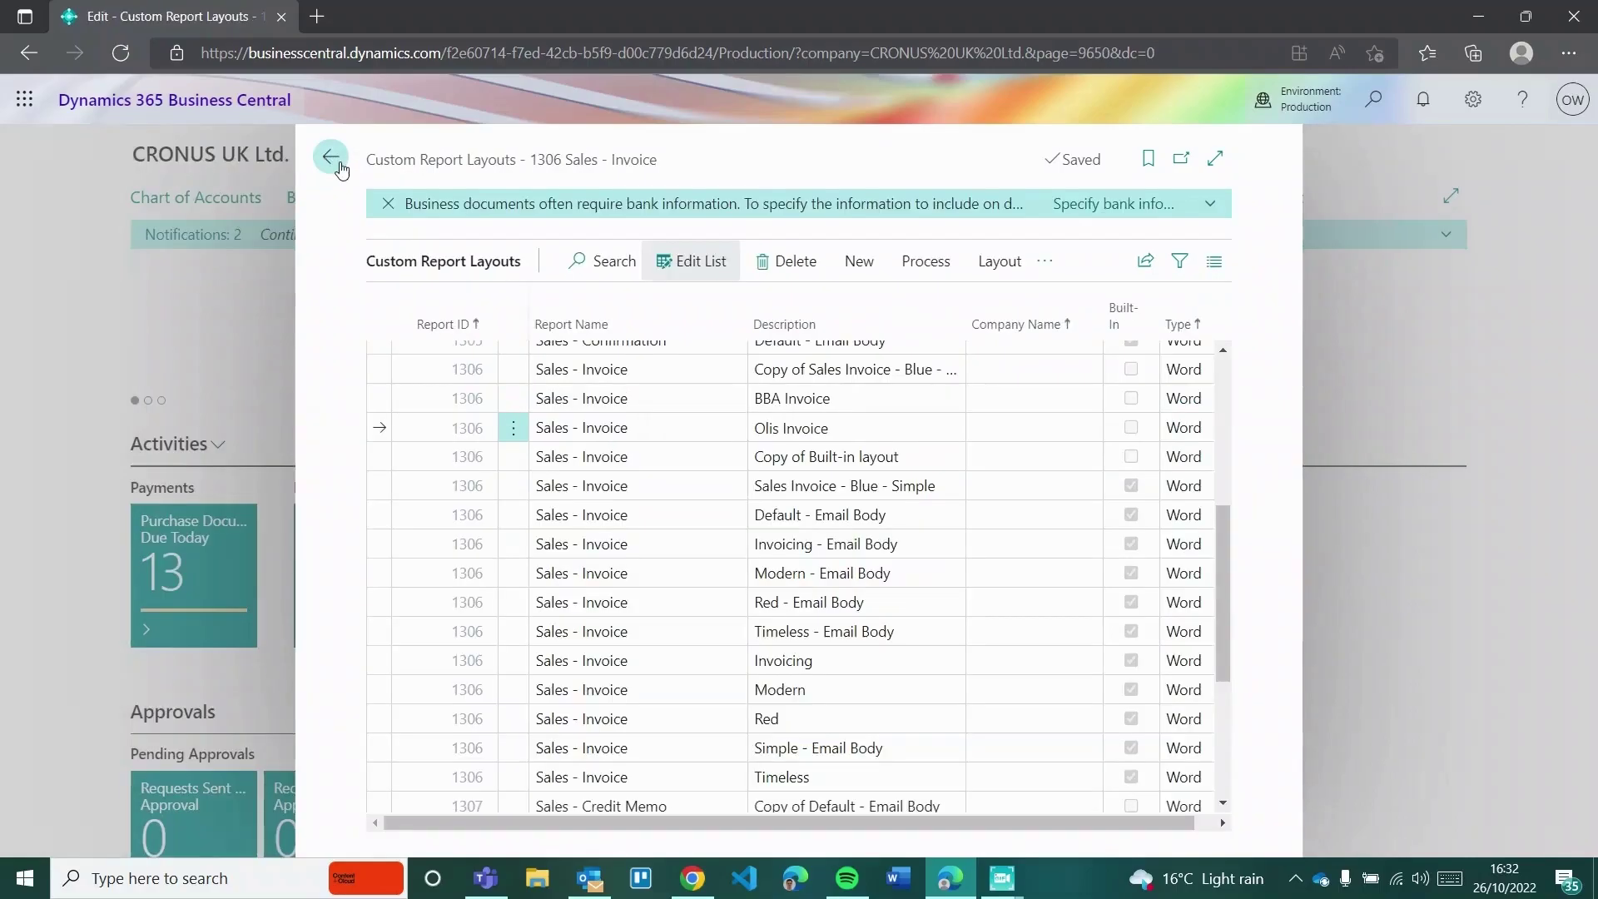
click(329, 159)
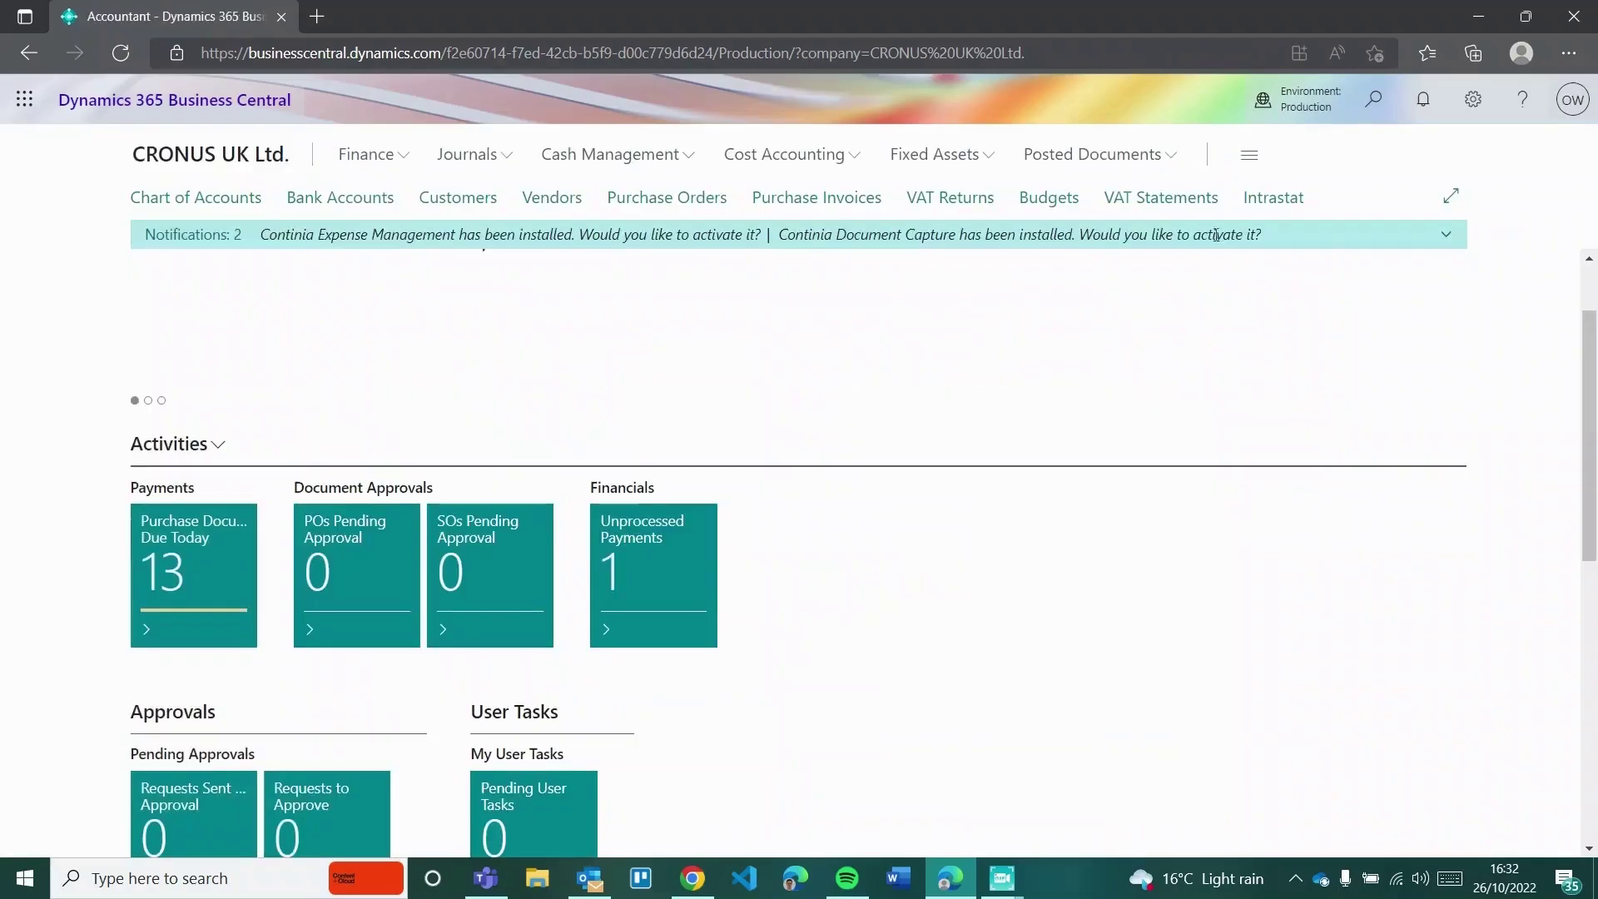
Open the Adatum Corporation customer card from the Customers list and bring up its document layouts.
click(1374, 102)
text(custom)
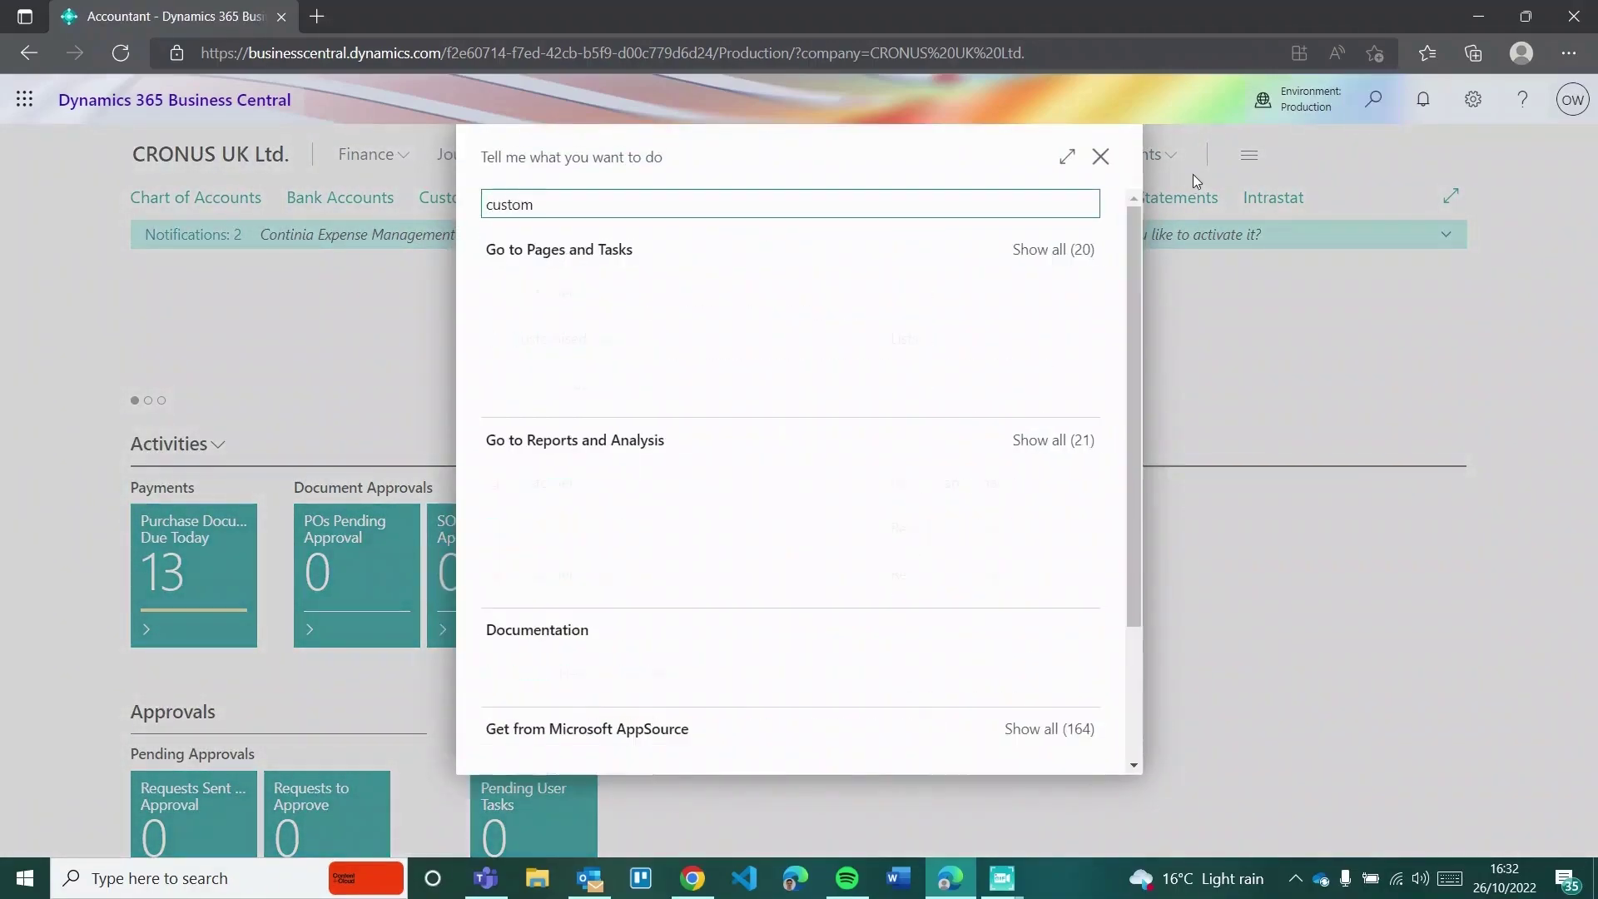
click(640, 293)
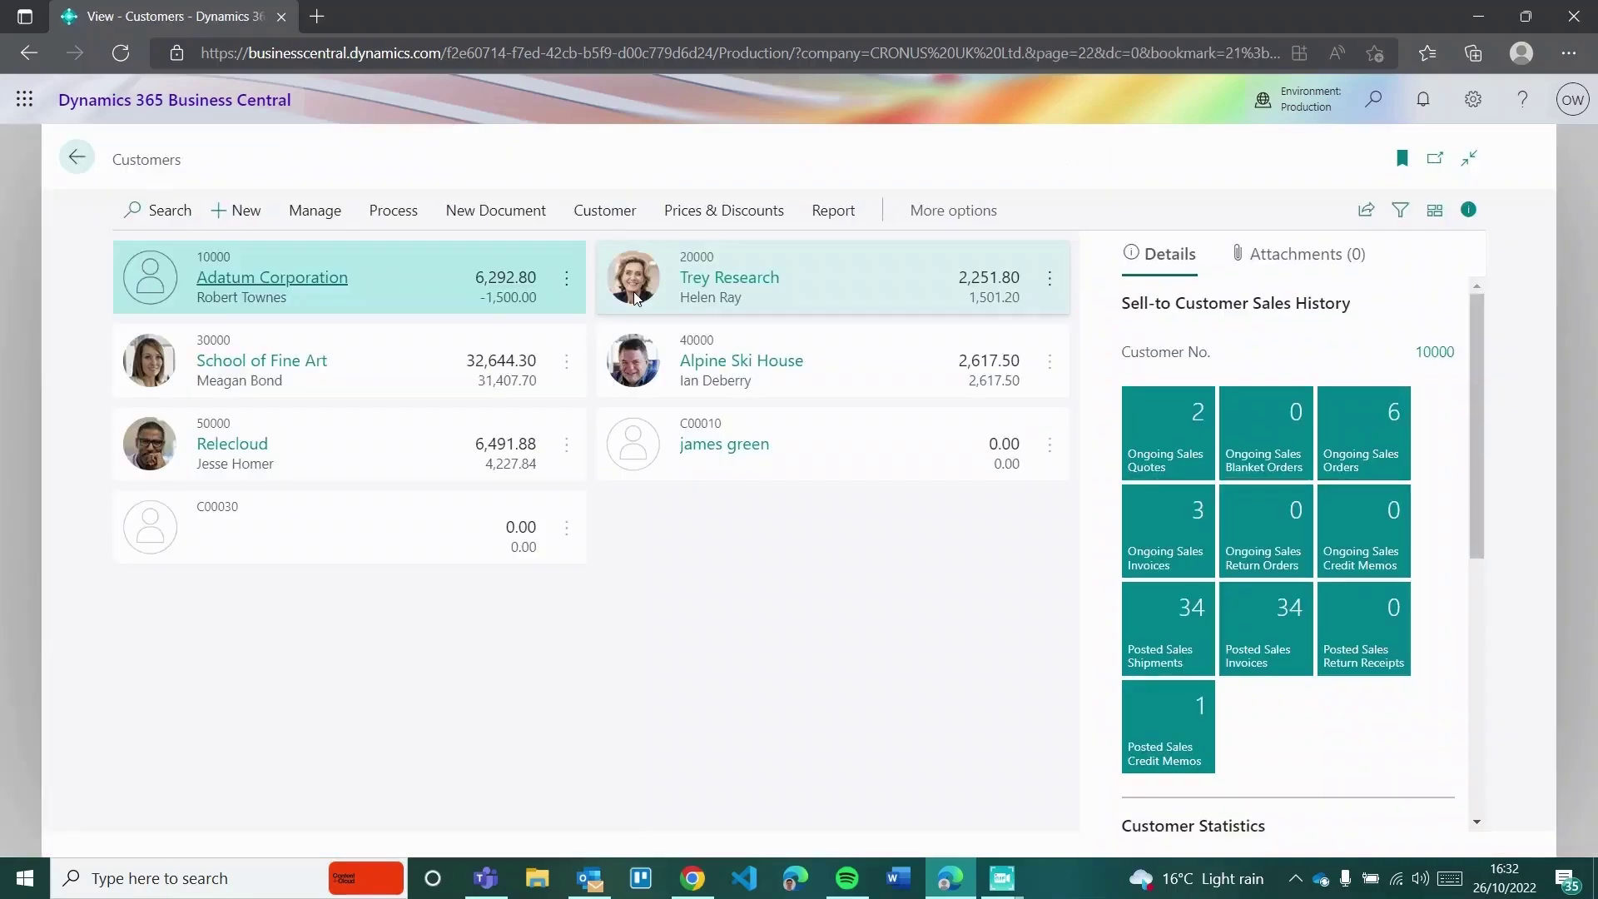
click(312, 281)
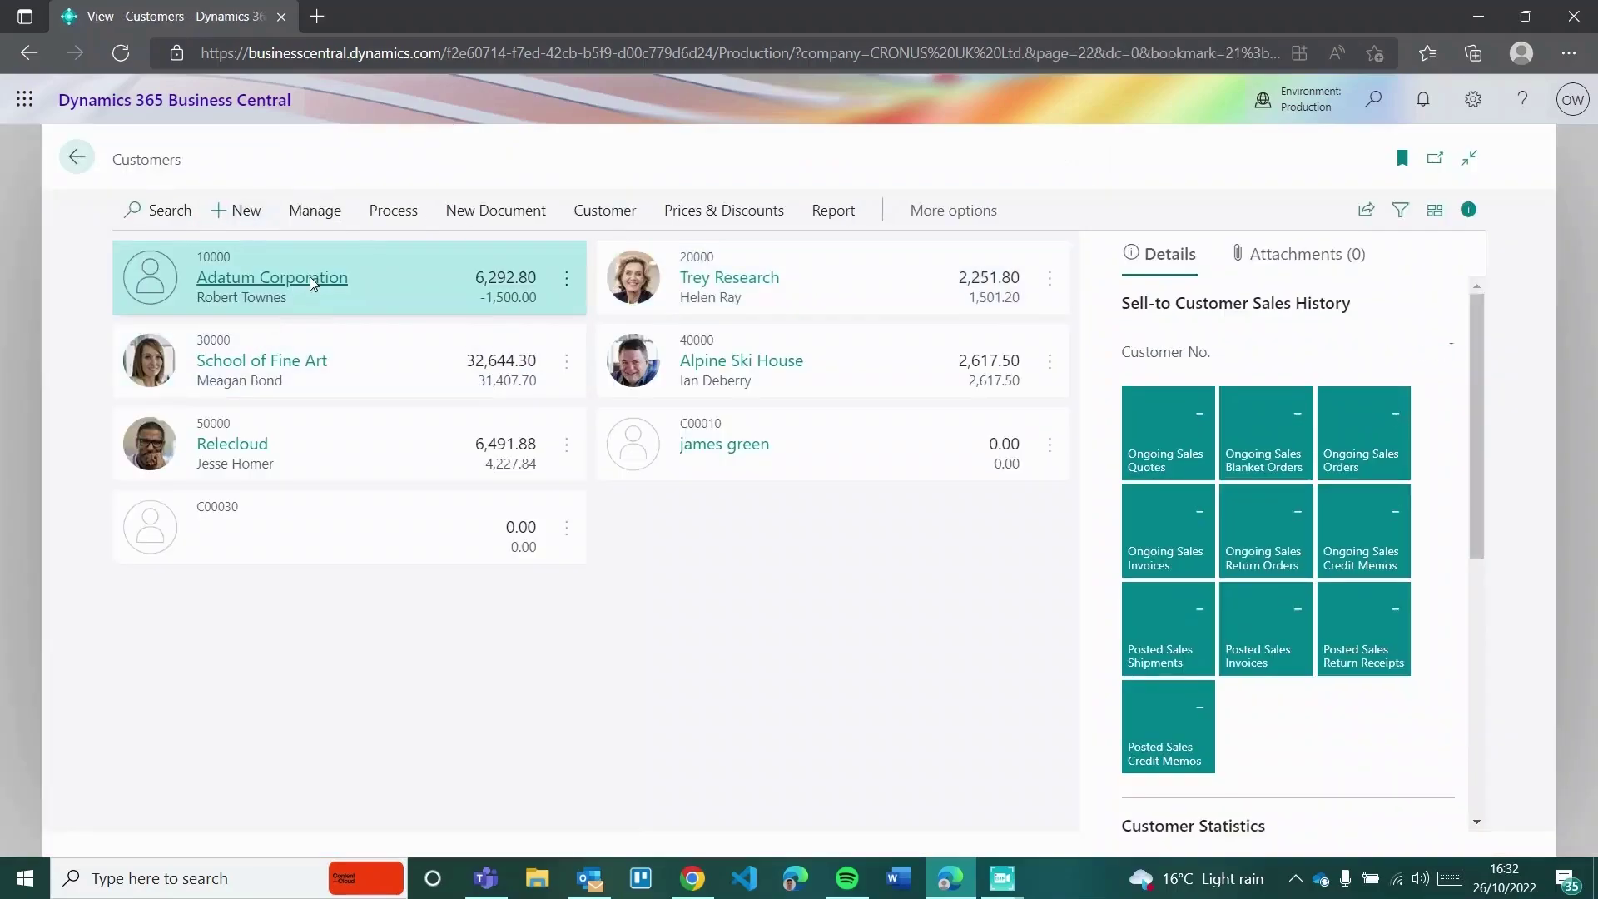
click(638, 257)
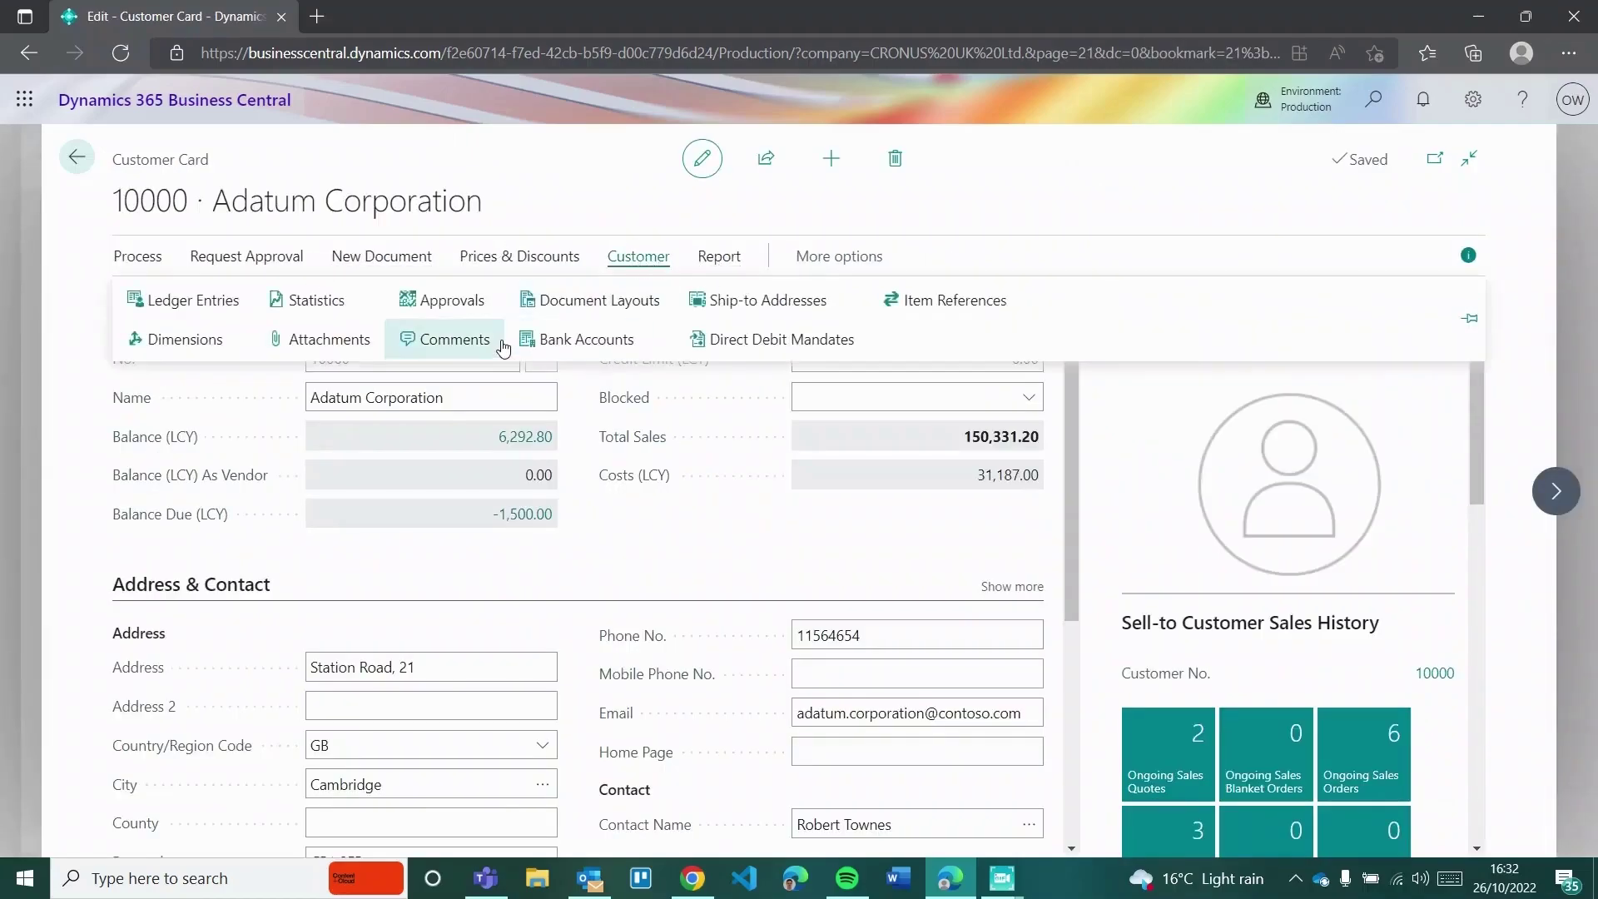
click(557, 314)
Try to add an Invoice usage line to the customer's document layouts, discard the changes, and return to the home page.
click(453, 360)
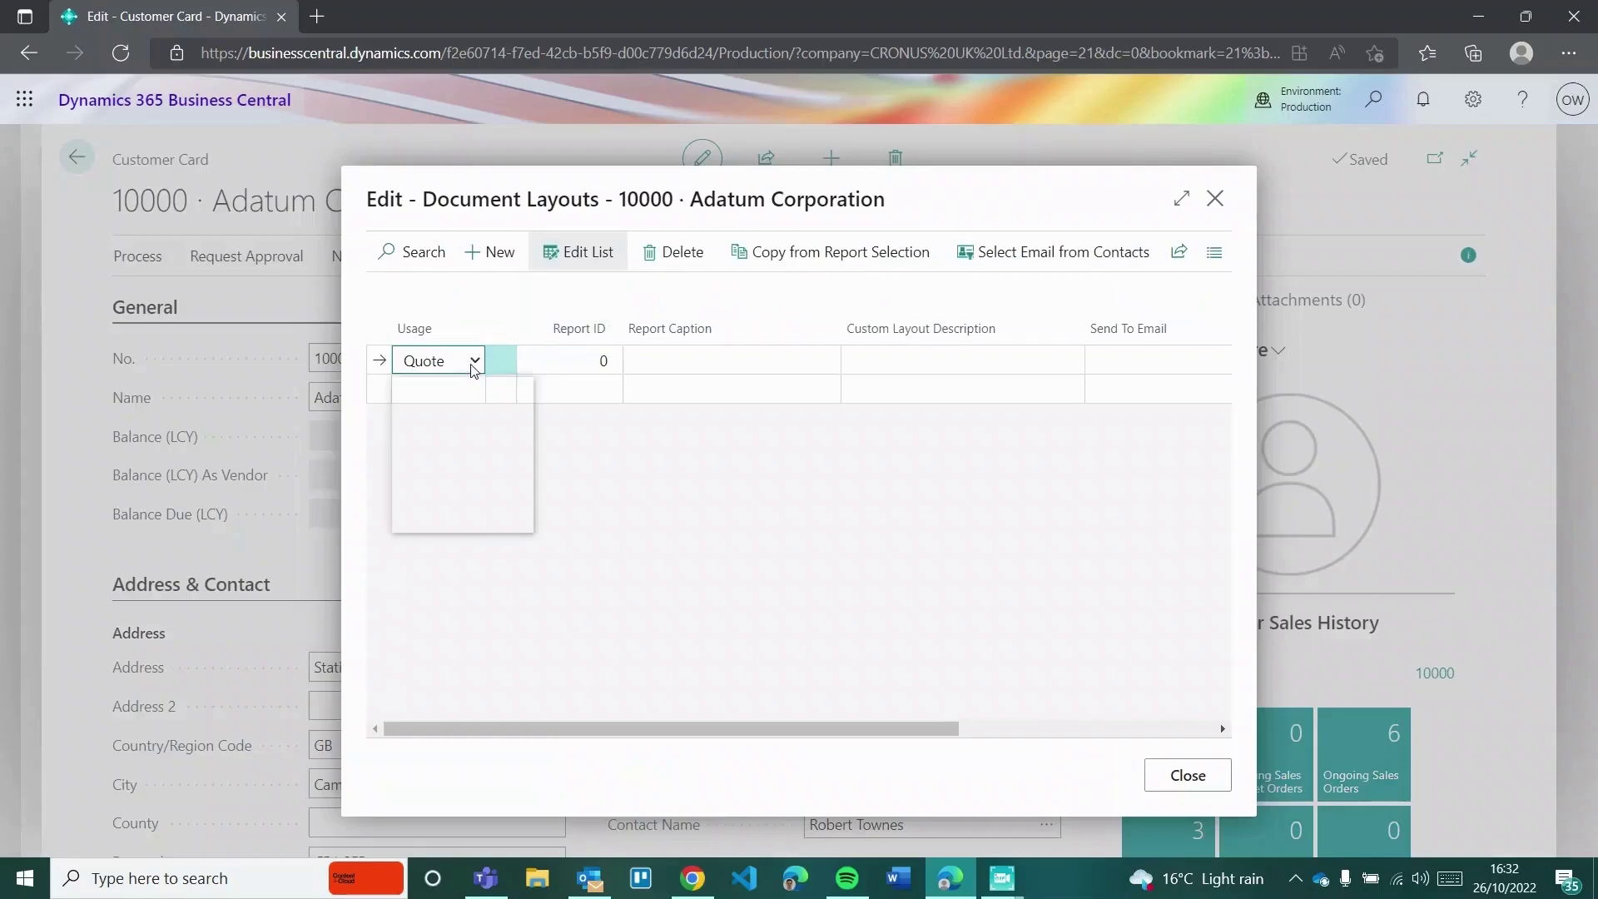
click(449, 427)
click(599, 360)
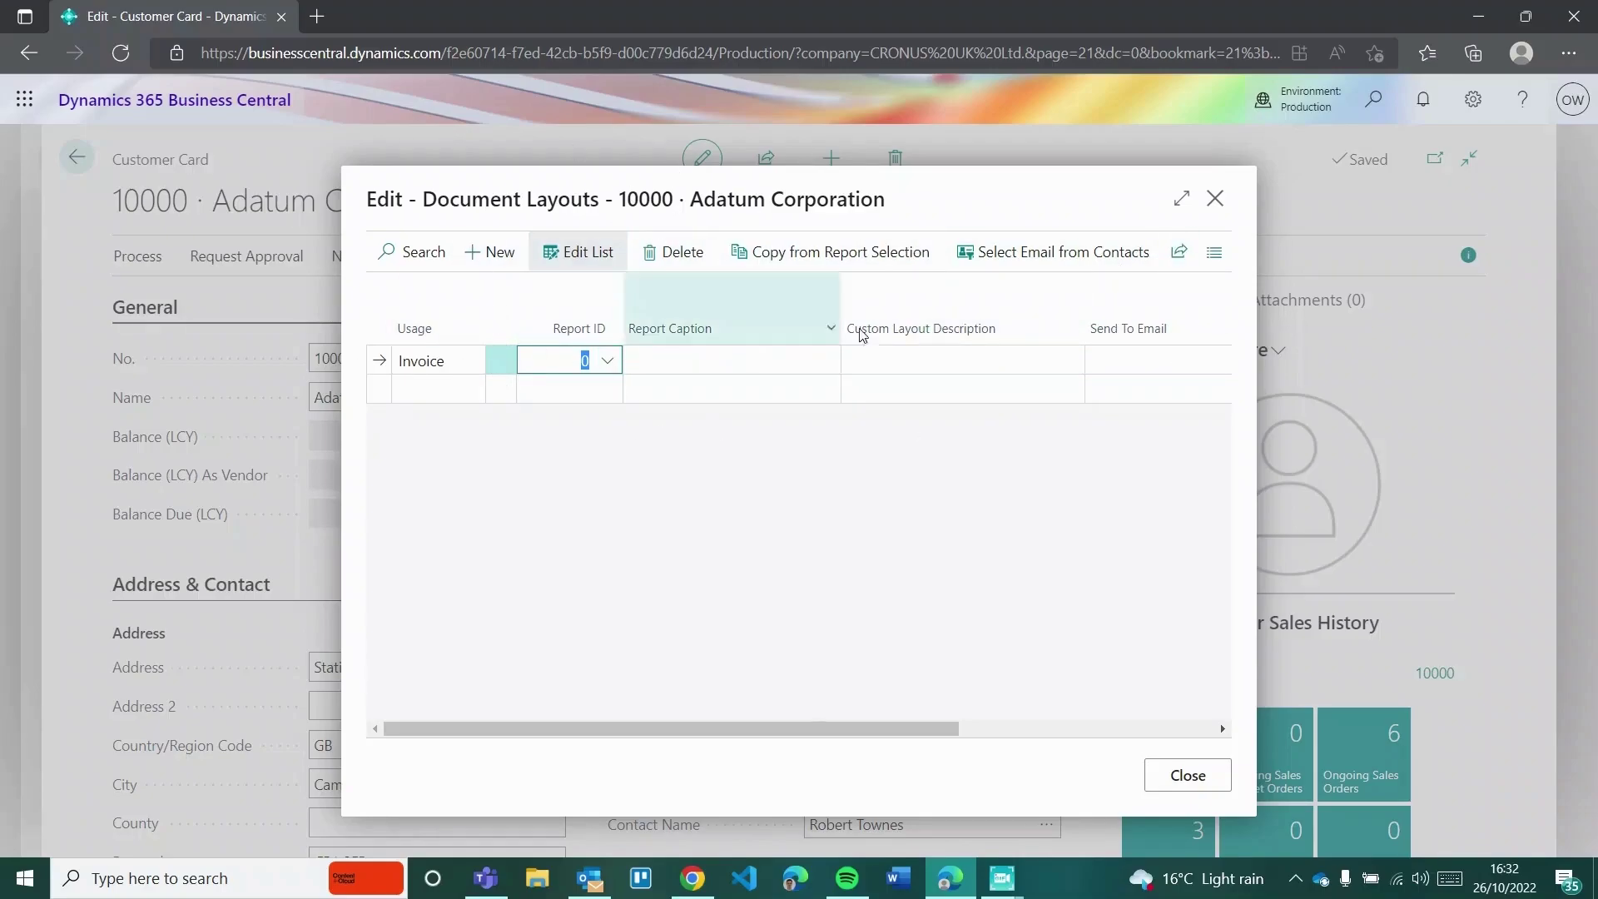
click(1215, 200)
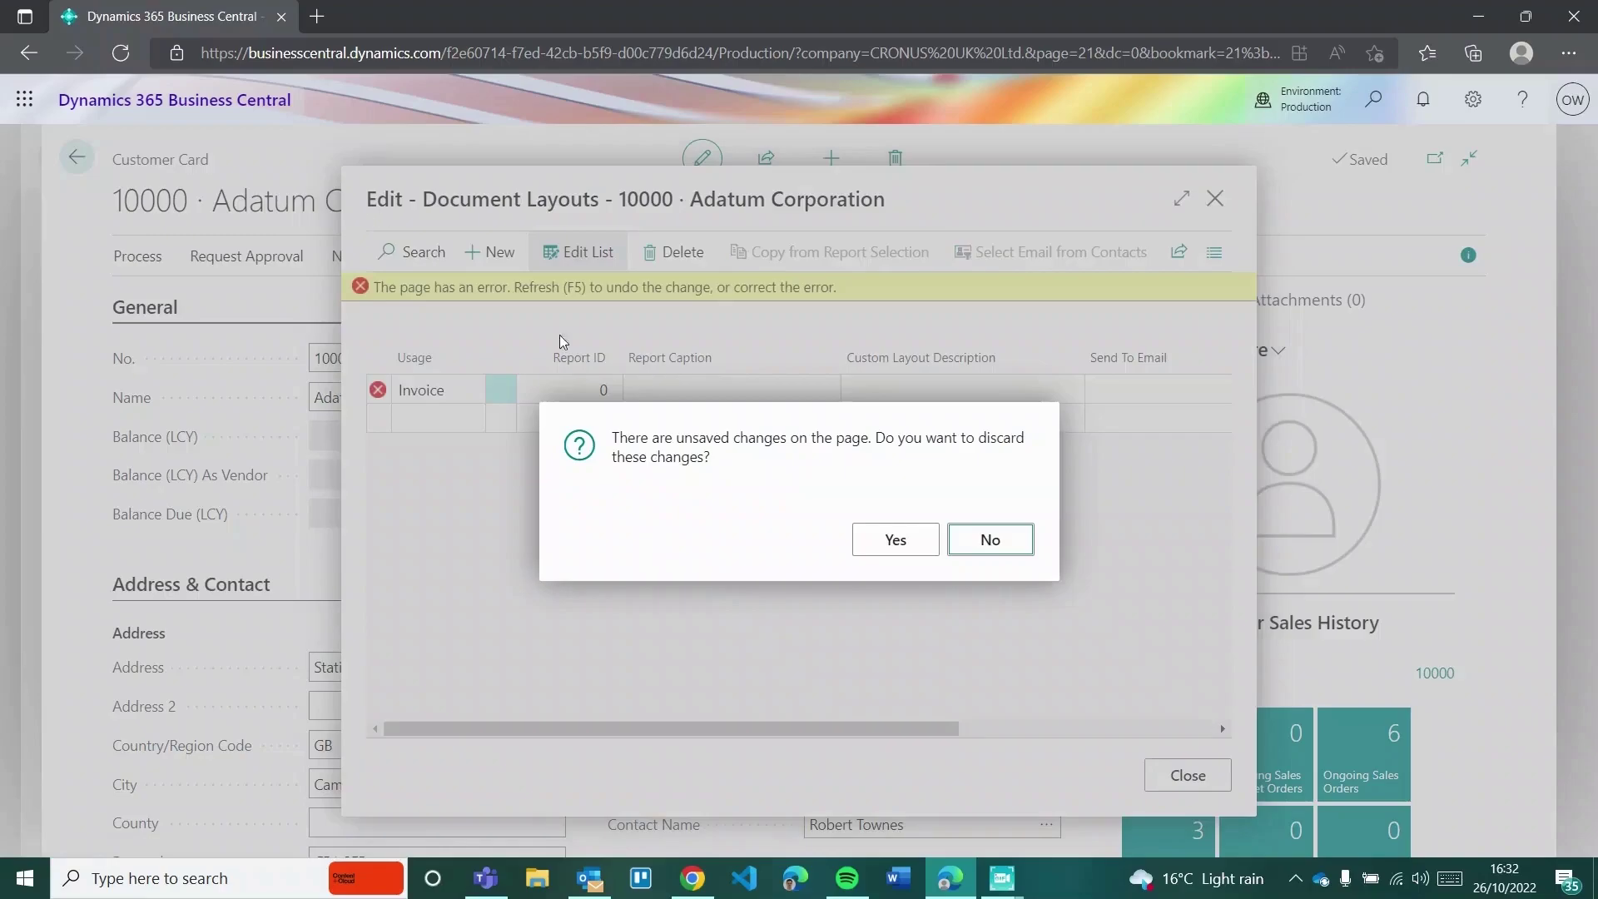
click(893, 541)
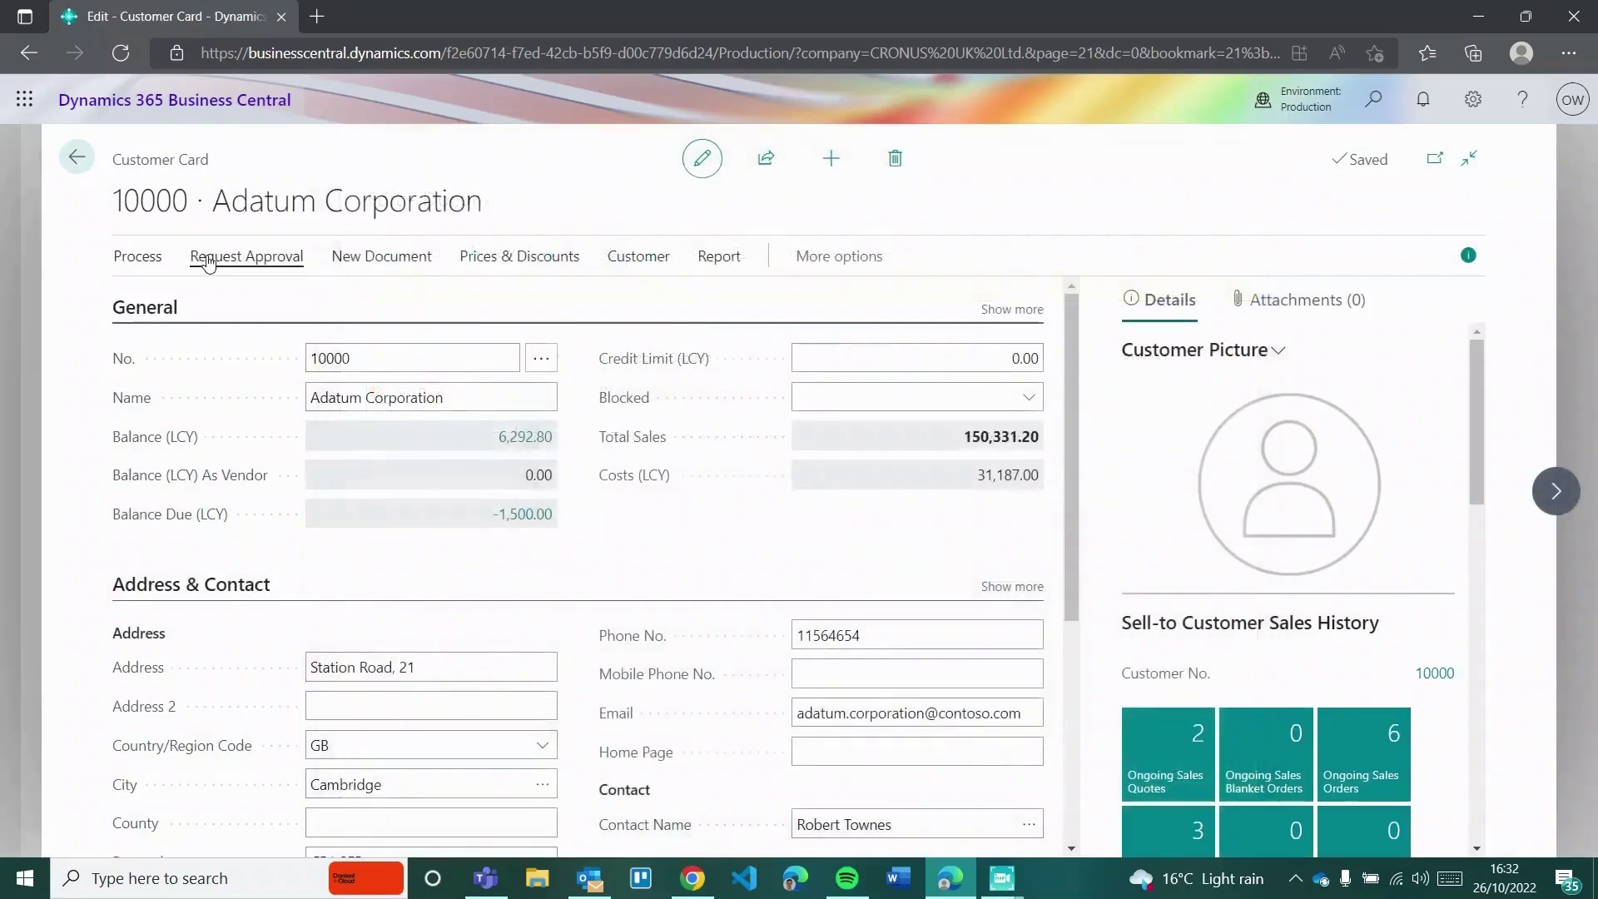
click(75, 165)
click(76, 166)
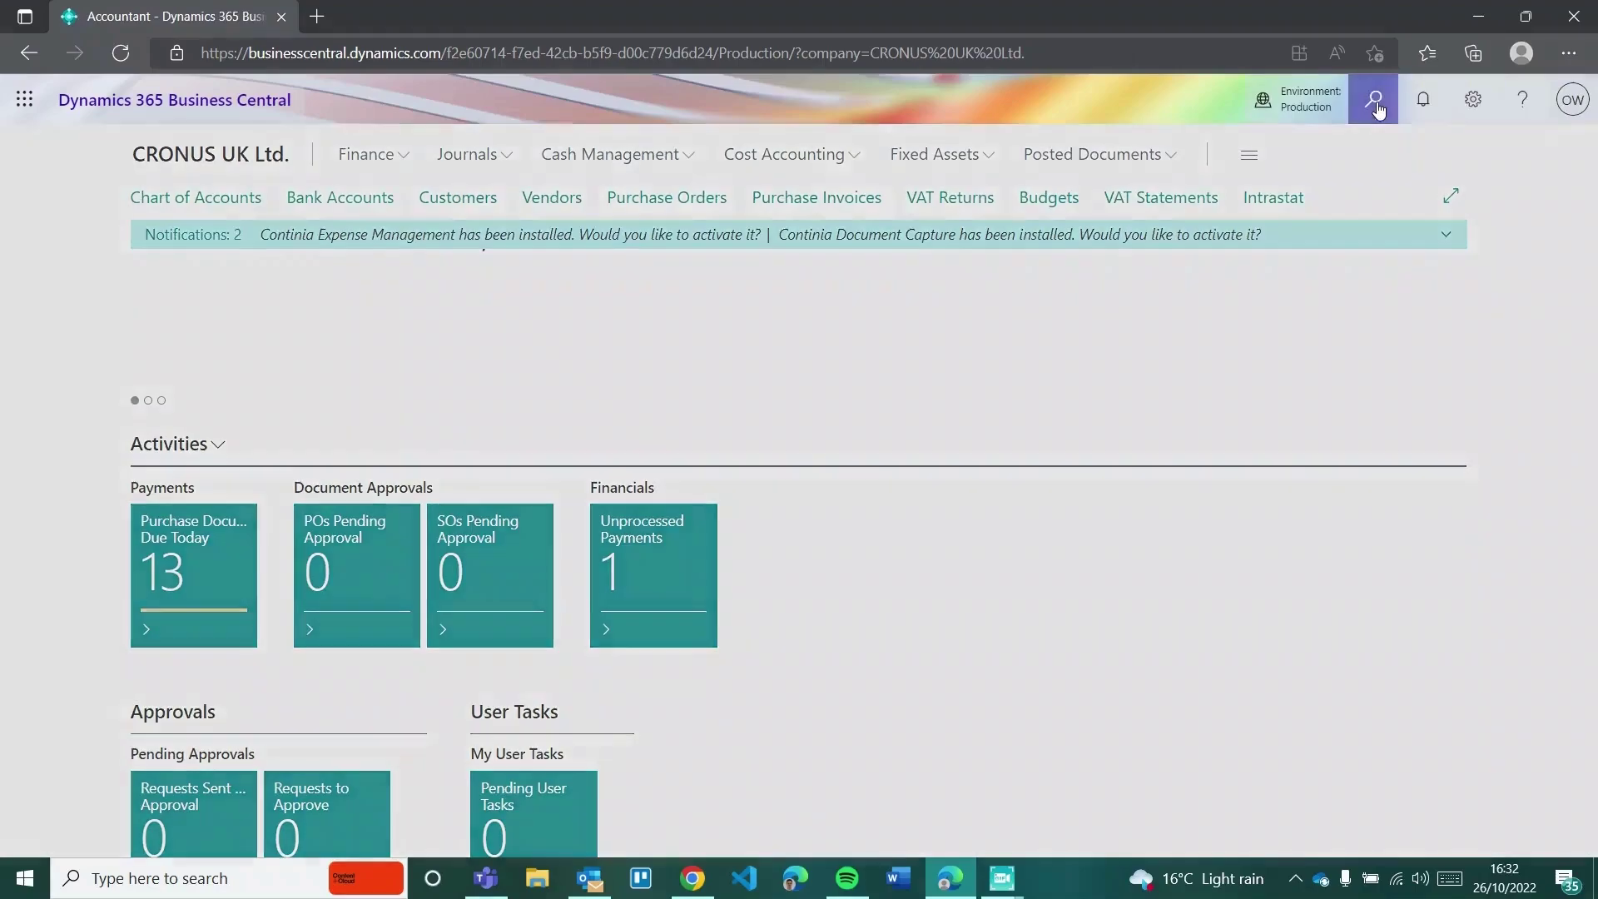
Search for "report layou" and open the Report Layouts page.
click(1373, 100)
text(repo)
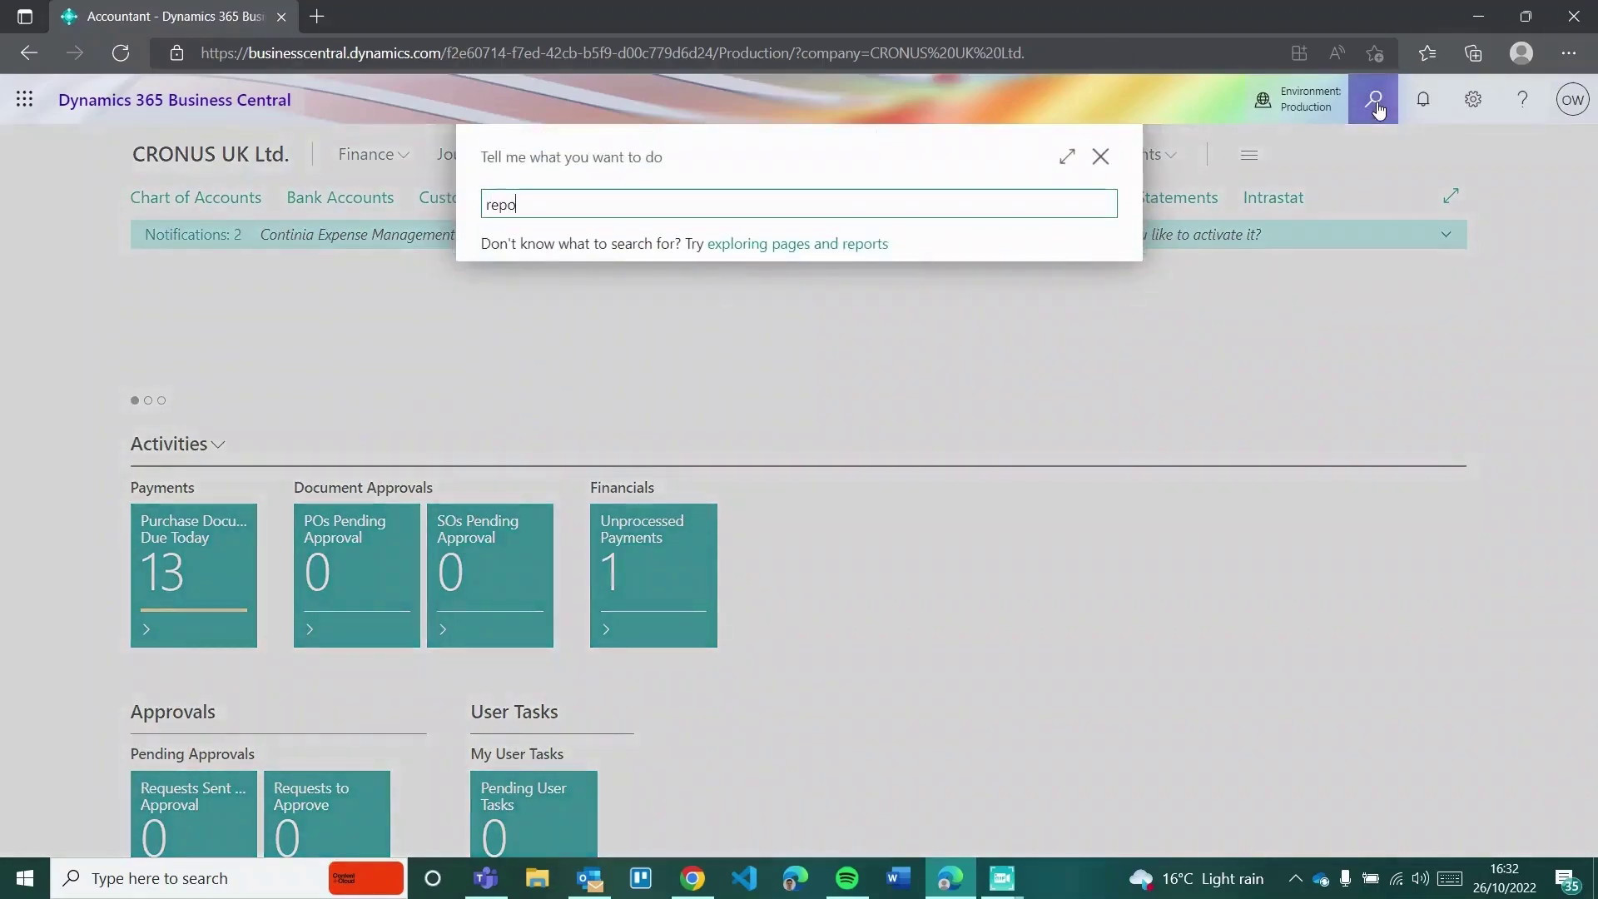
text(rt layou)
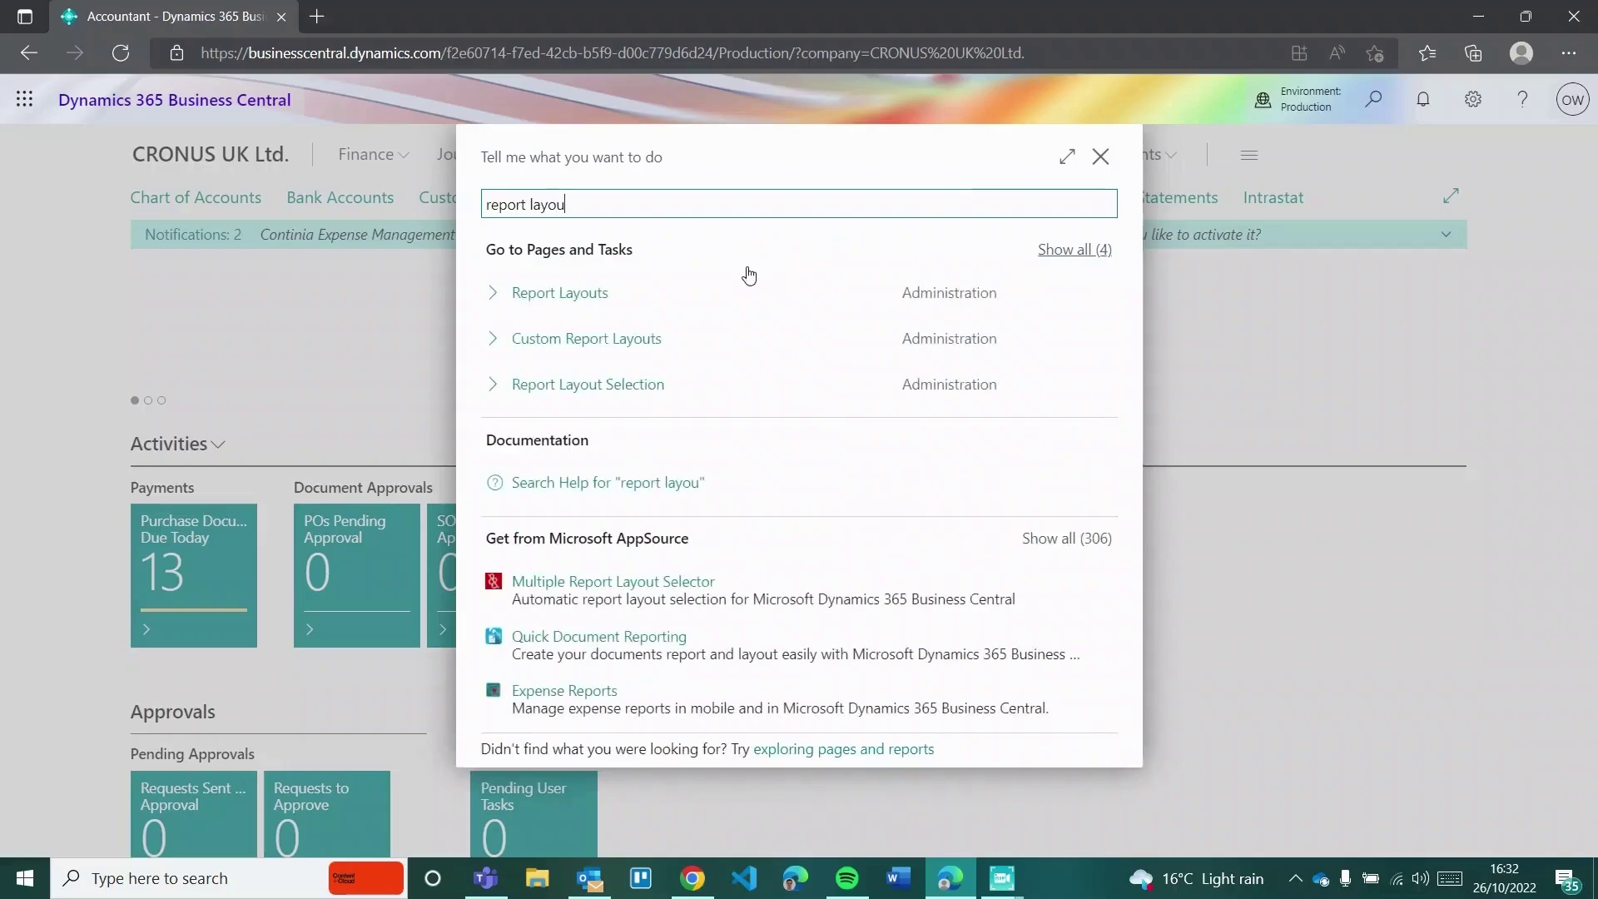
click(727, 298)
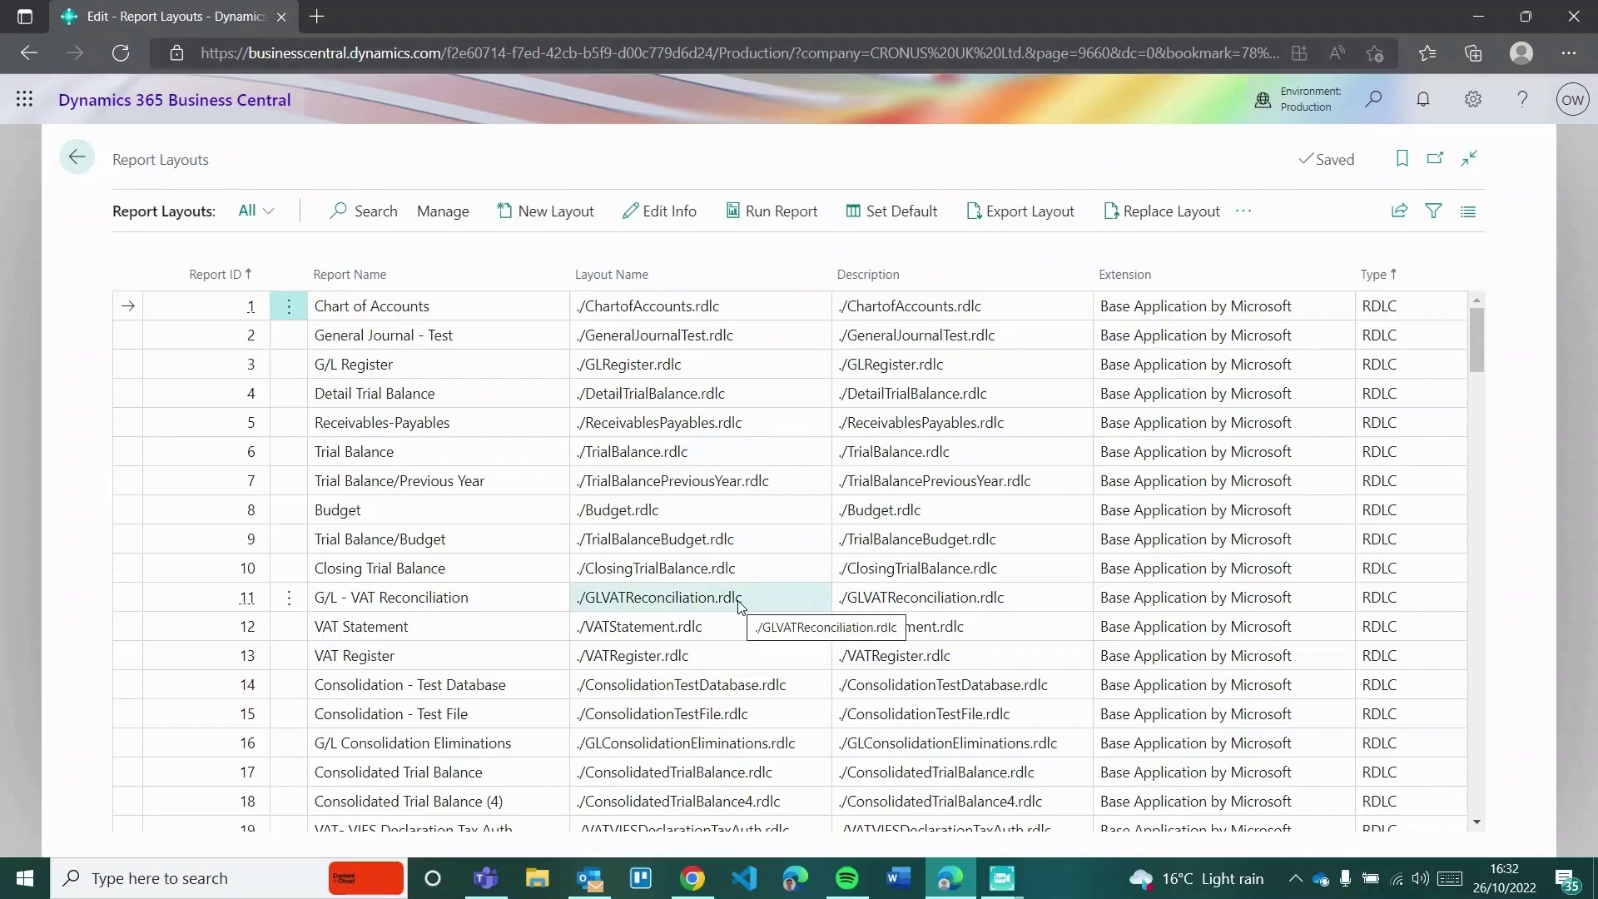
Browse the report layouts list to examine the available reports, their layout names, extensions and types.
scroll(738, 606, down, 10)
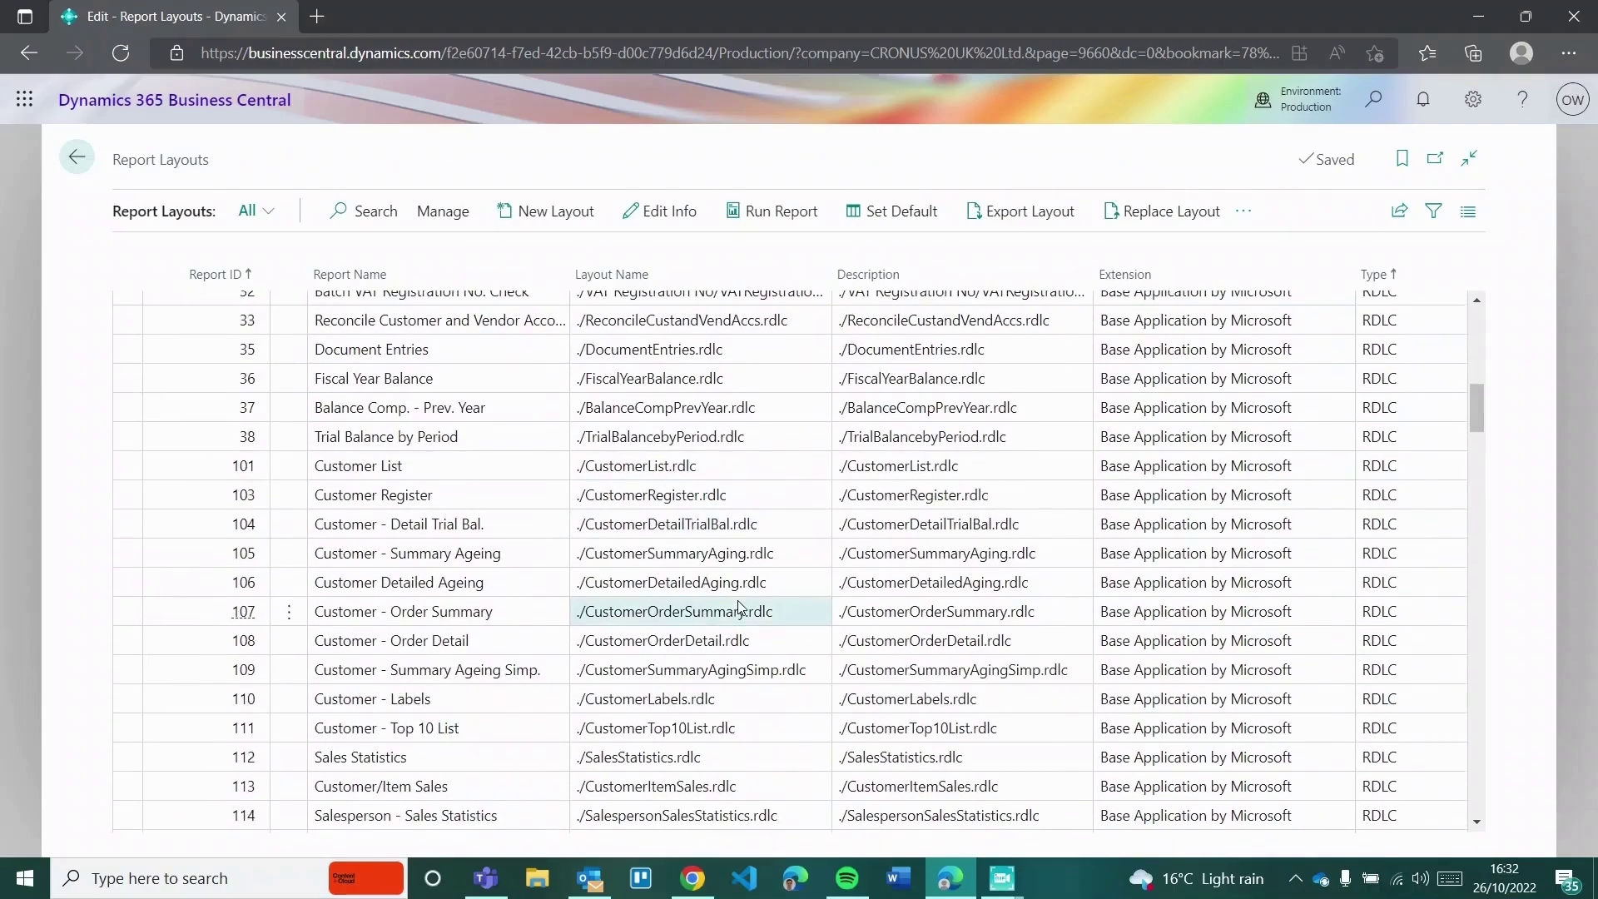
scroll(738, 606, up, 10)
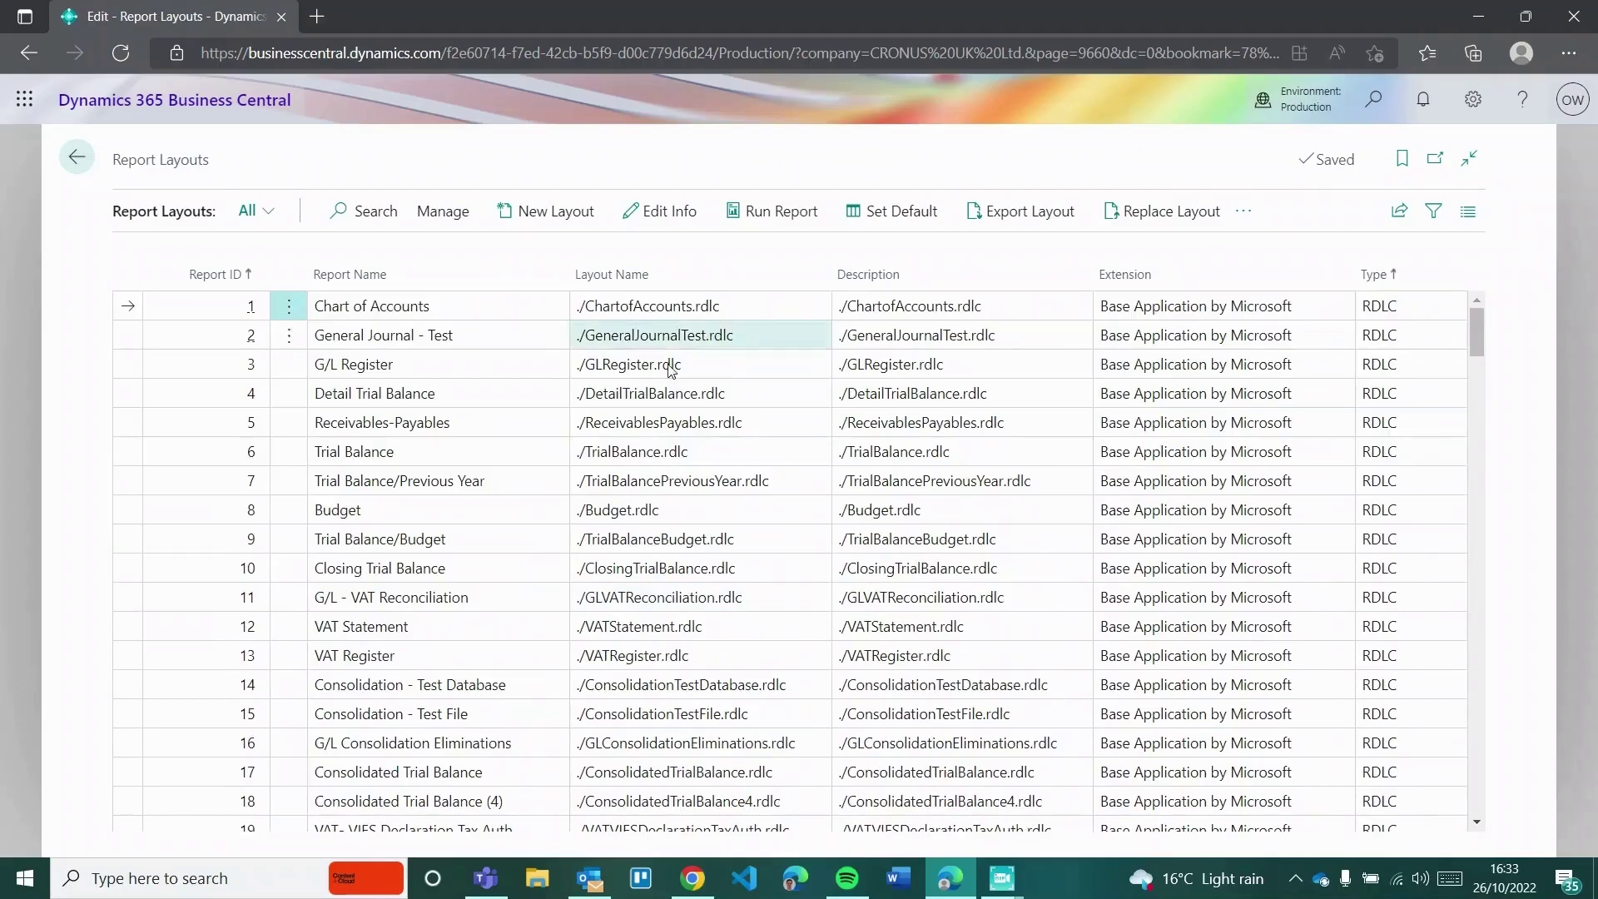
scroll(596, 445, down, 20)
scroll(596, 445, down, 15)
scroll(596, 446, down, 20)
scroll(596, 445, down, 20)
scroll(596, 445, up, 20)
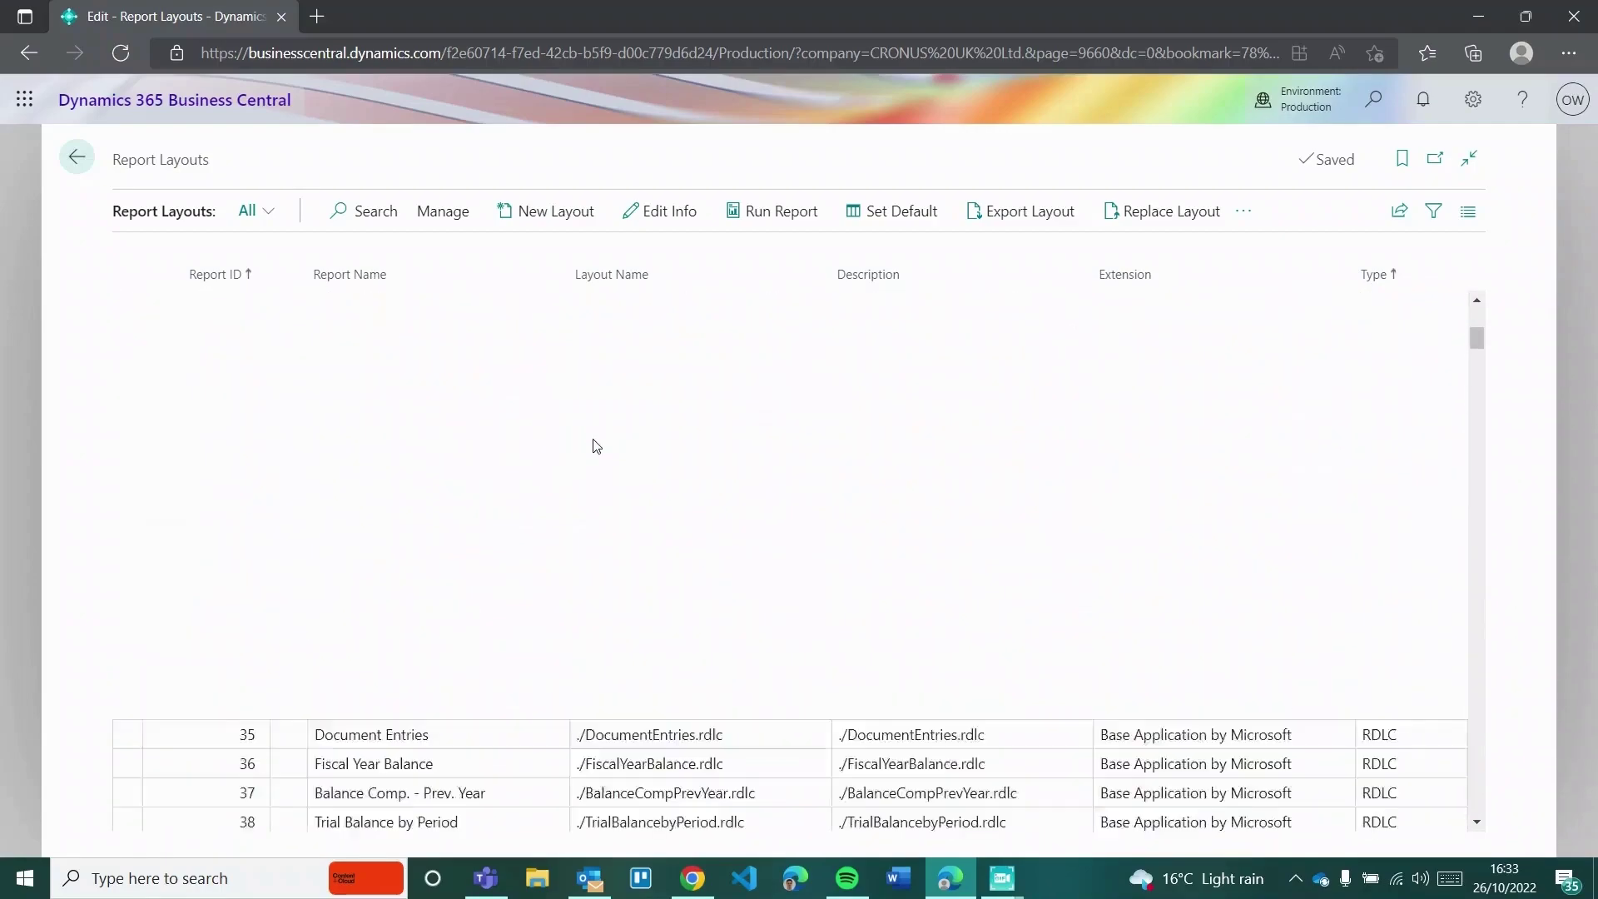
scroll(596, 445, up, 5)
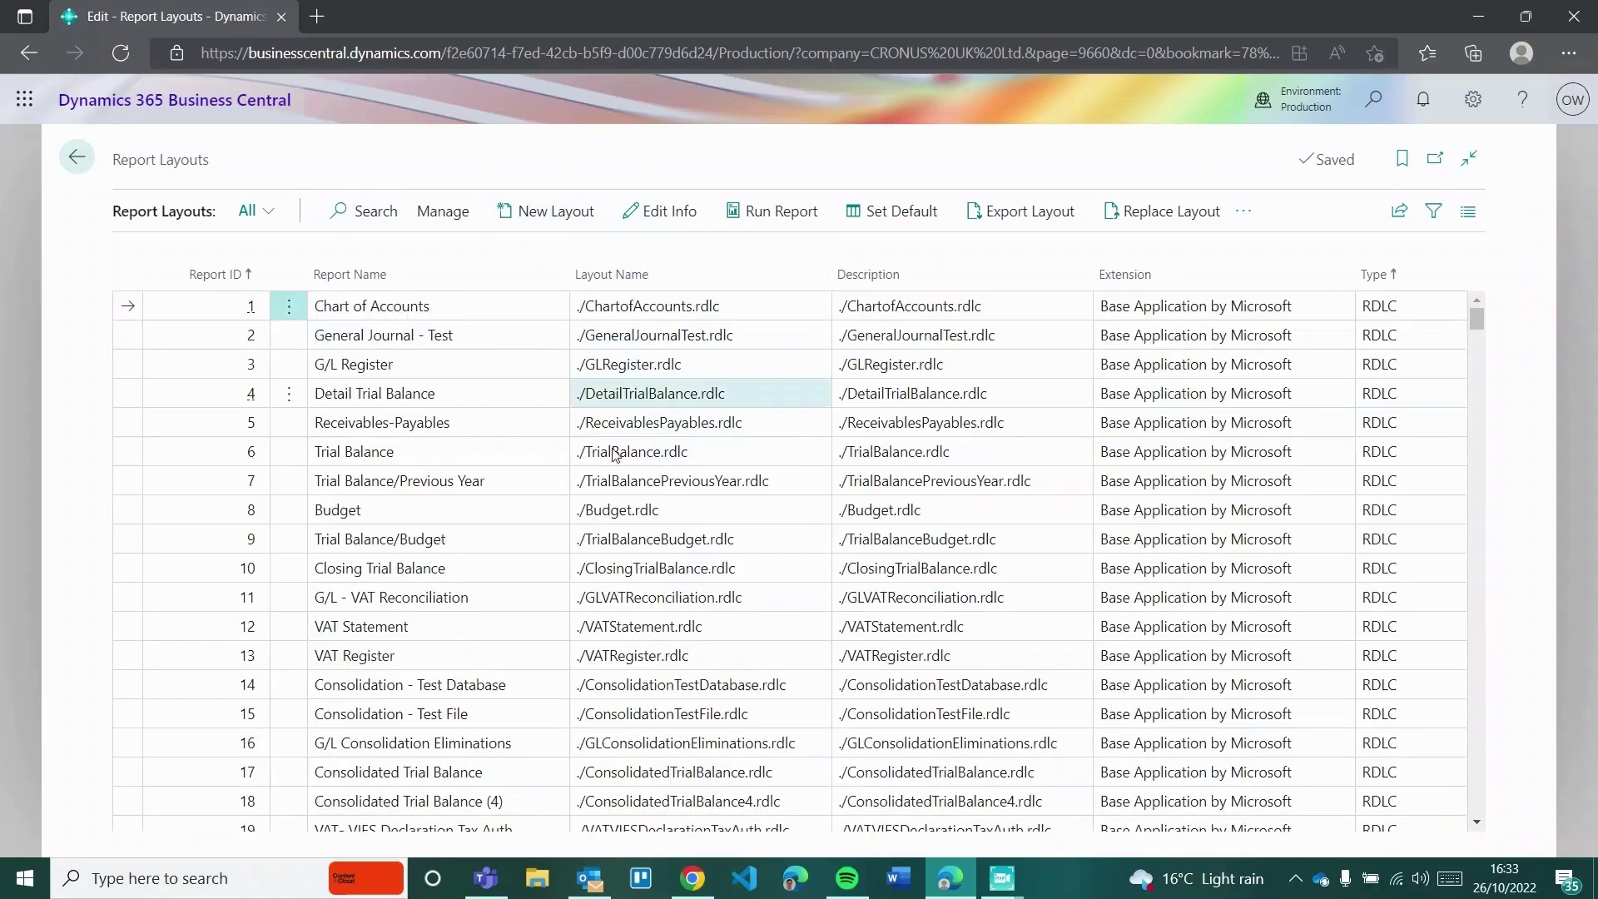
scroll(726, 708, down, 1)
scroll(727, 708, down, 2)
scroll(727, 708, up, 3)
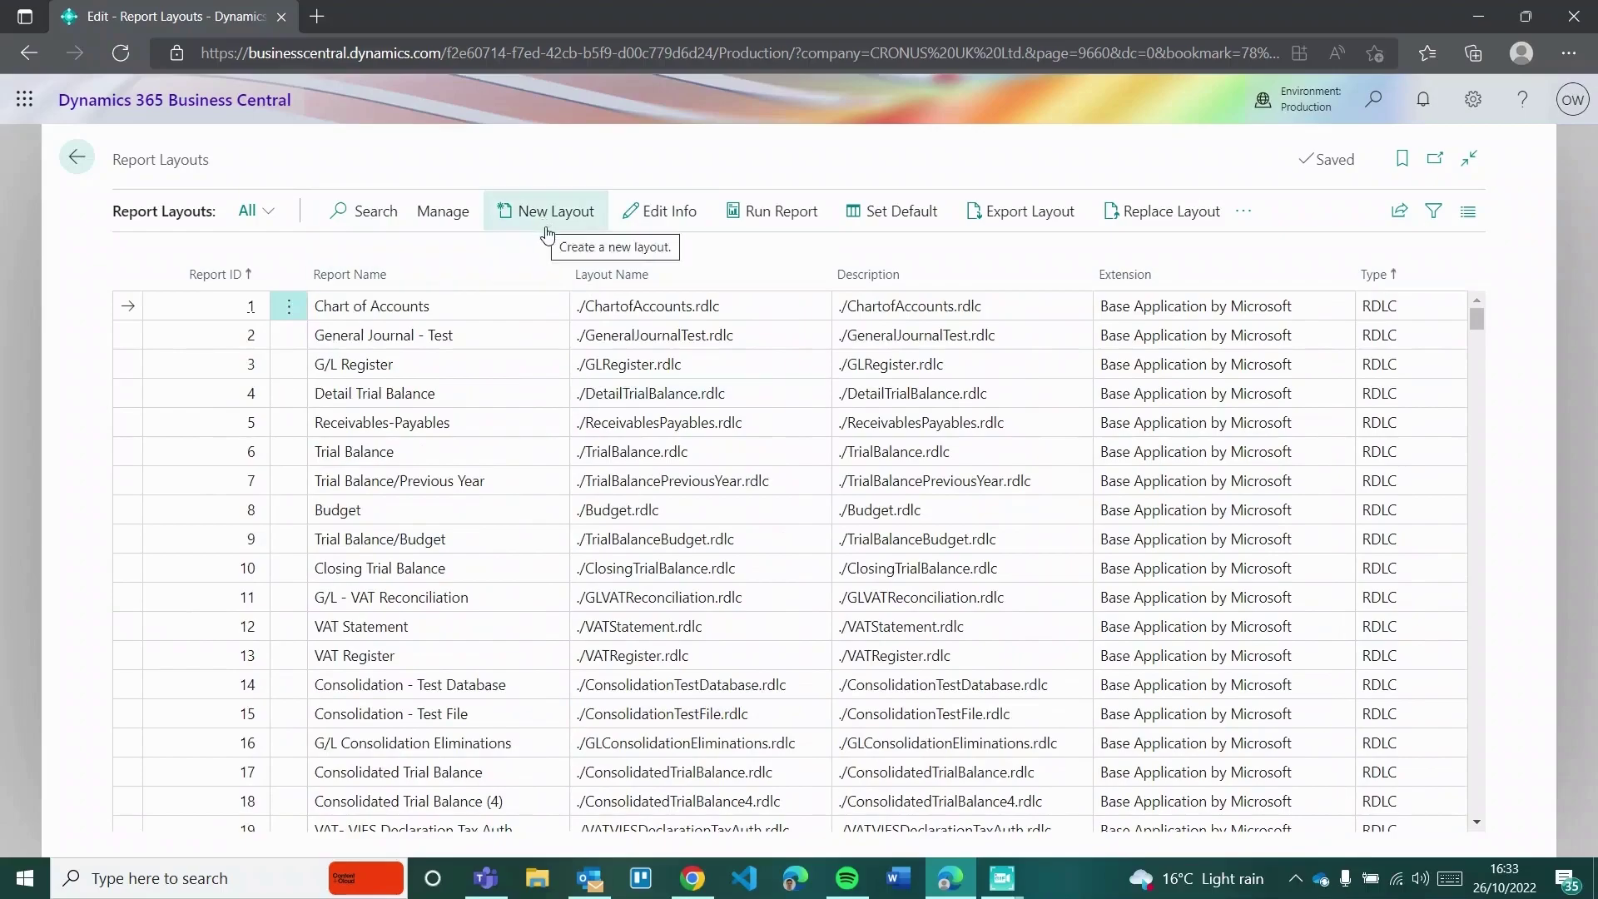
Search the layouts for report 1306 and export the Sales - Invoice Word layout ./StandardSalesInvoice.docx.
click(352, 225)
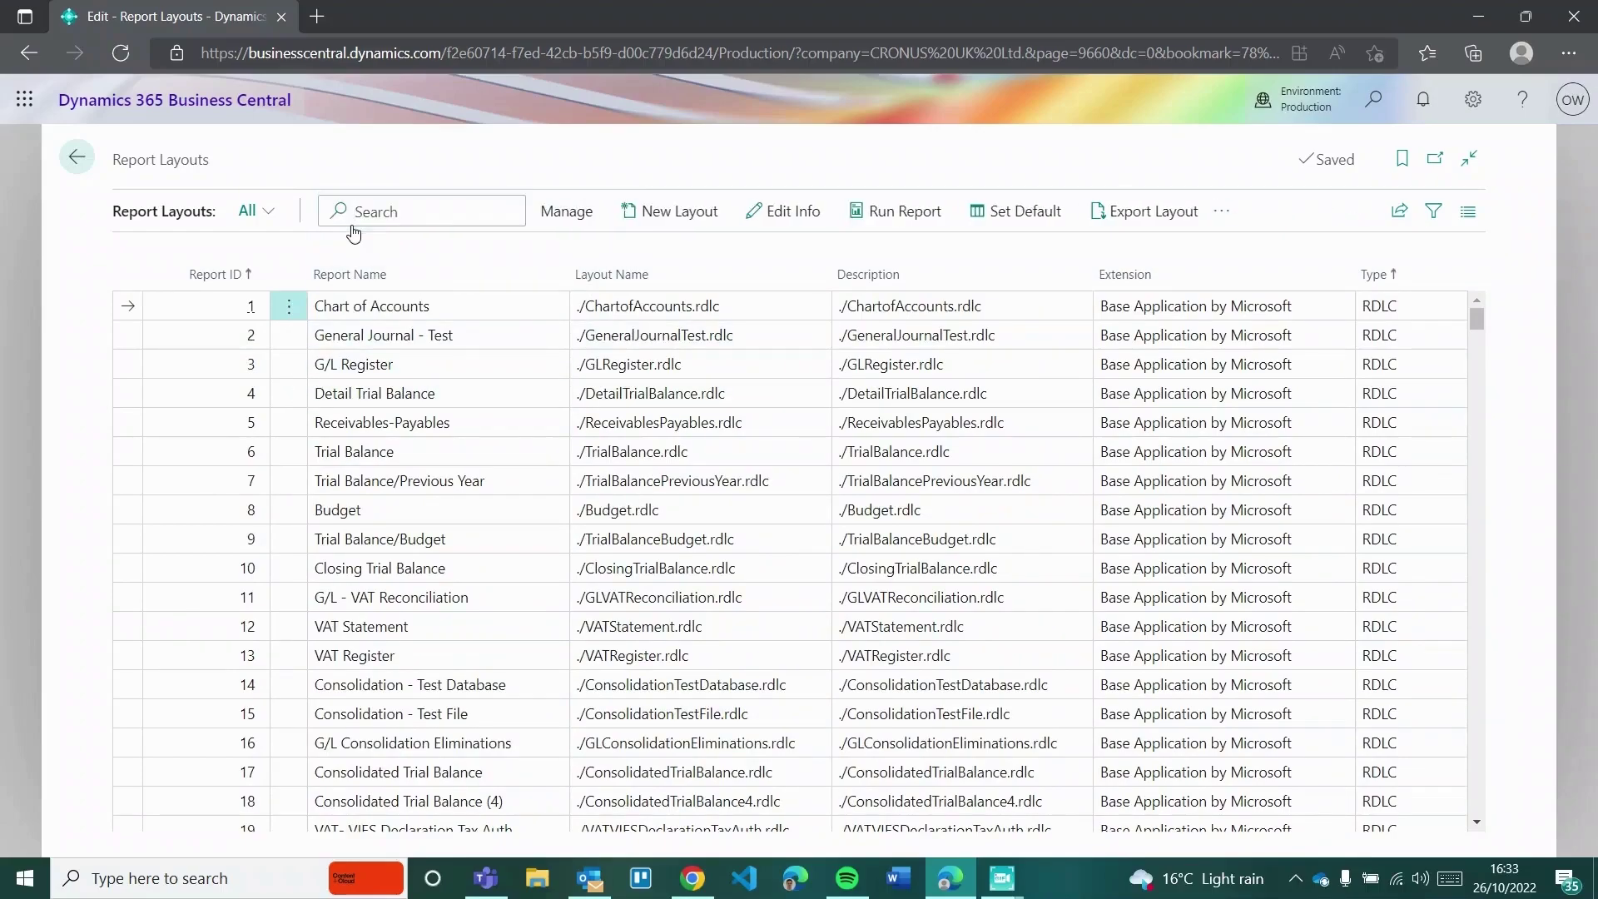
text(1306)
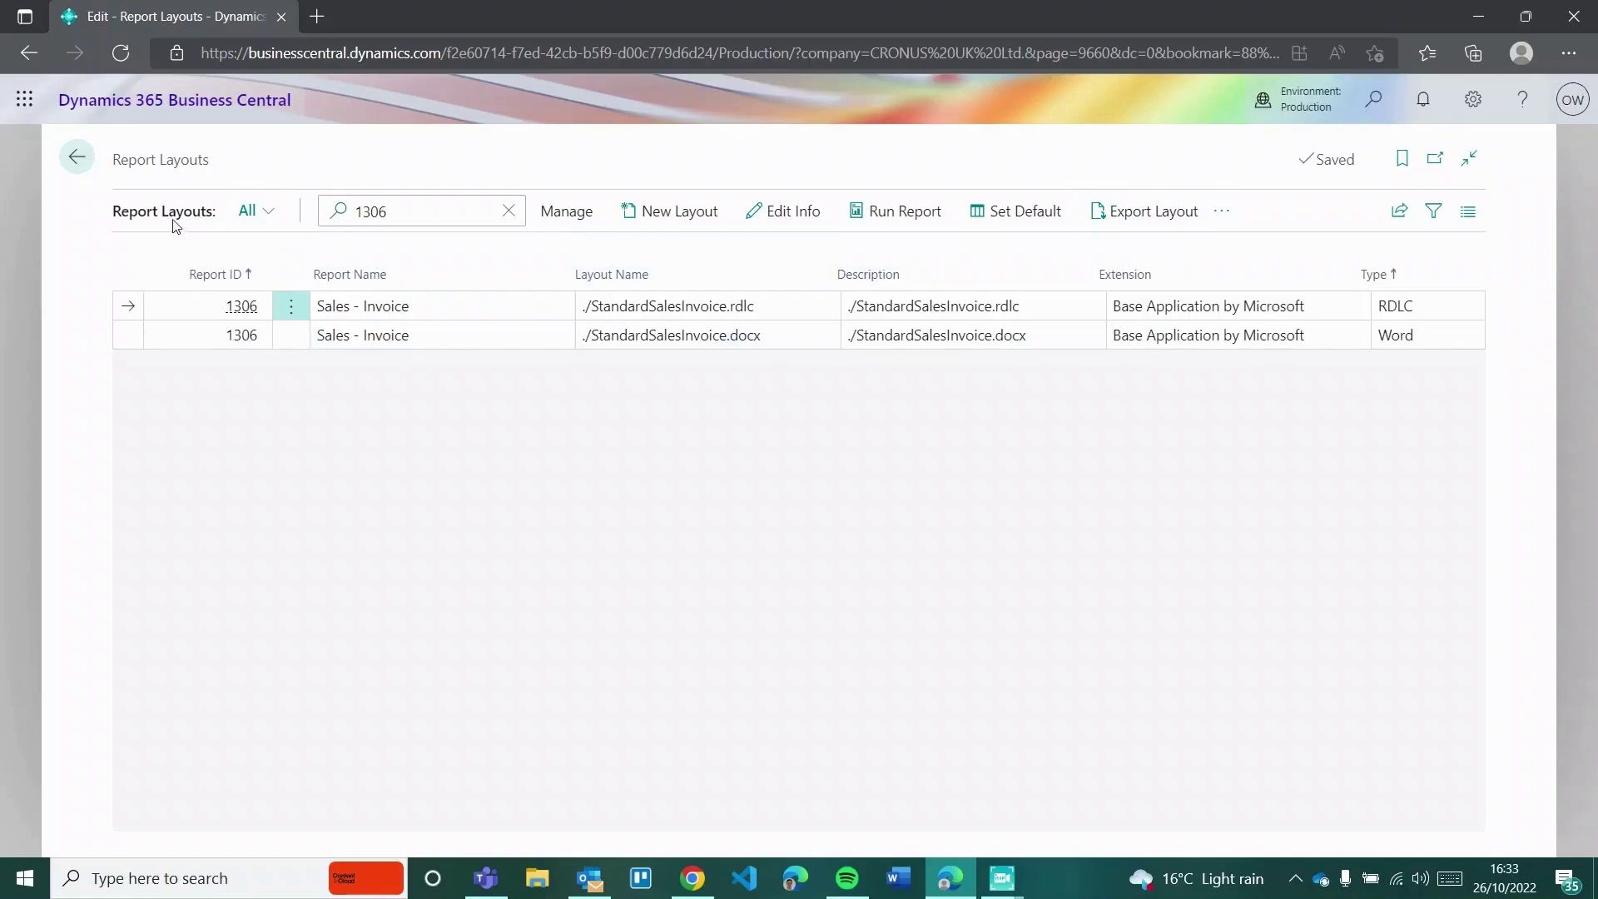
drag(183, 213, 142, 162)
click(204, 215)
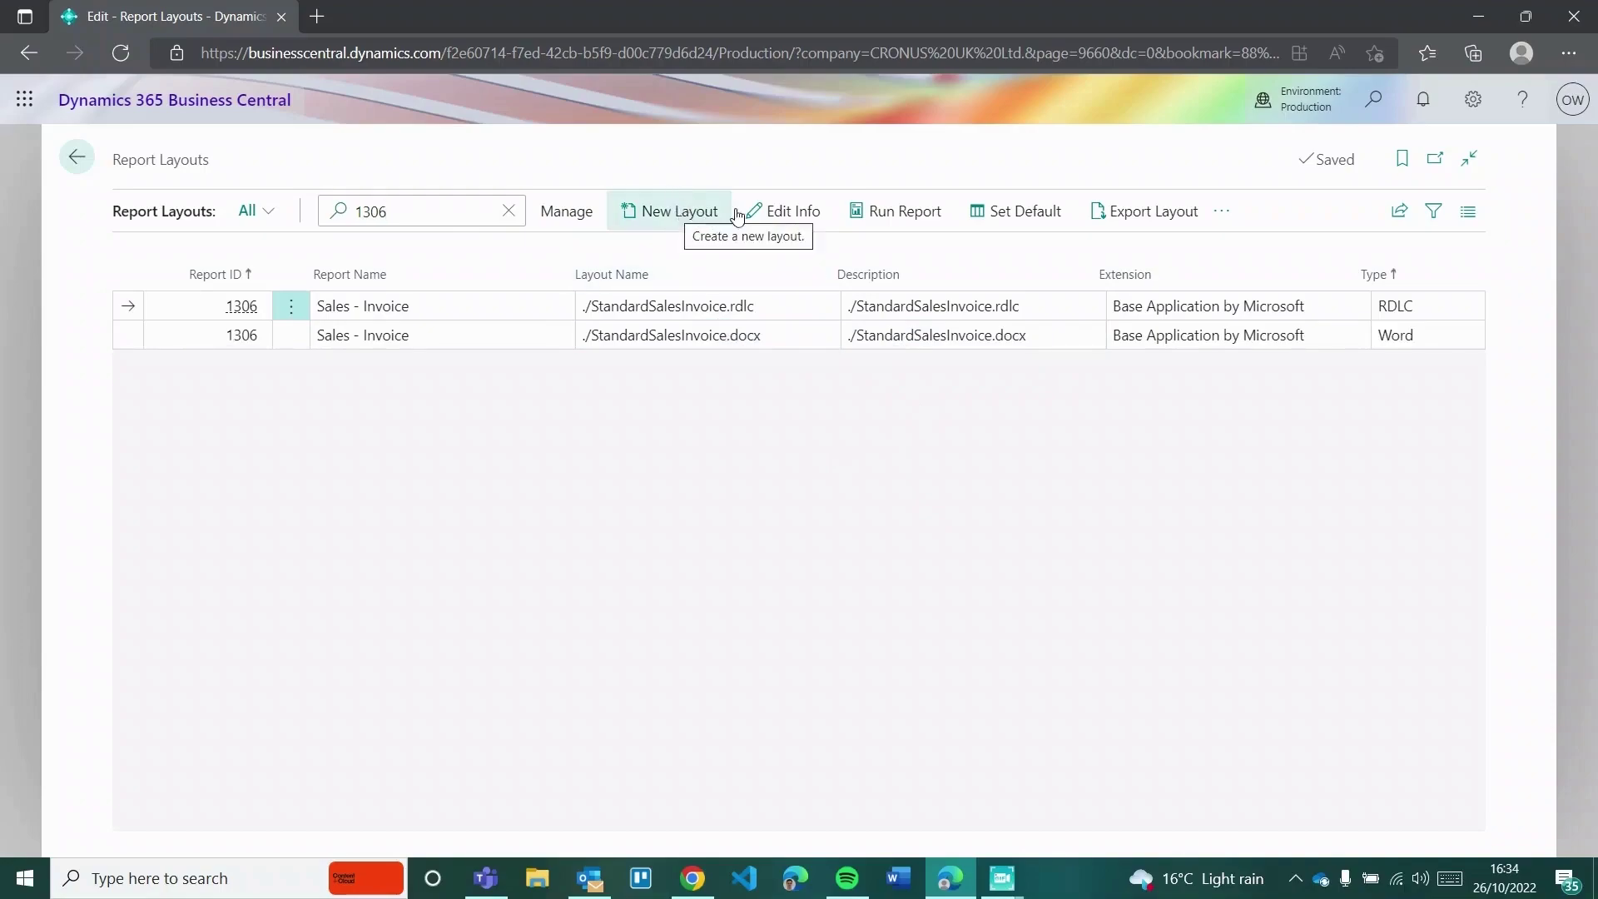
click(794, 333)
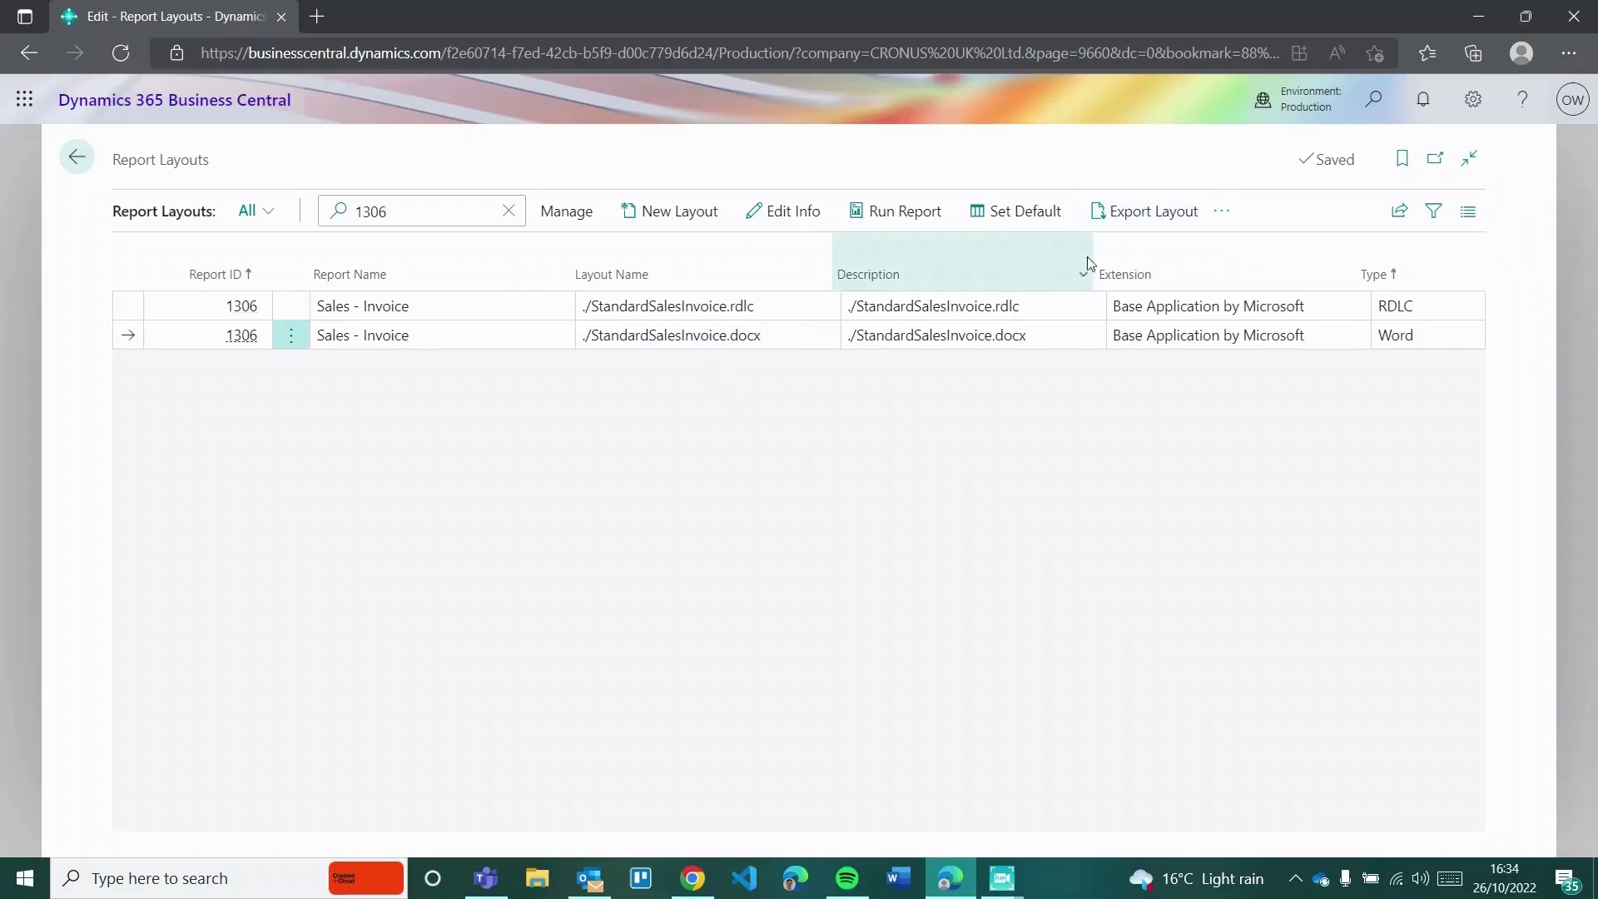
click(1152, 216)
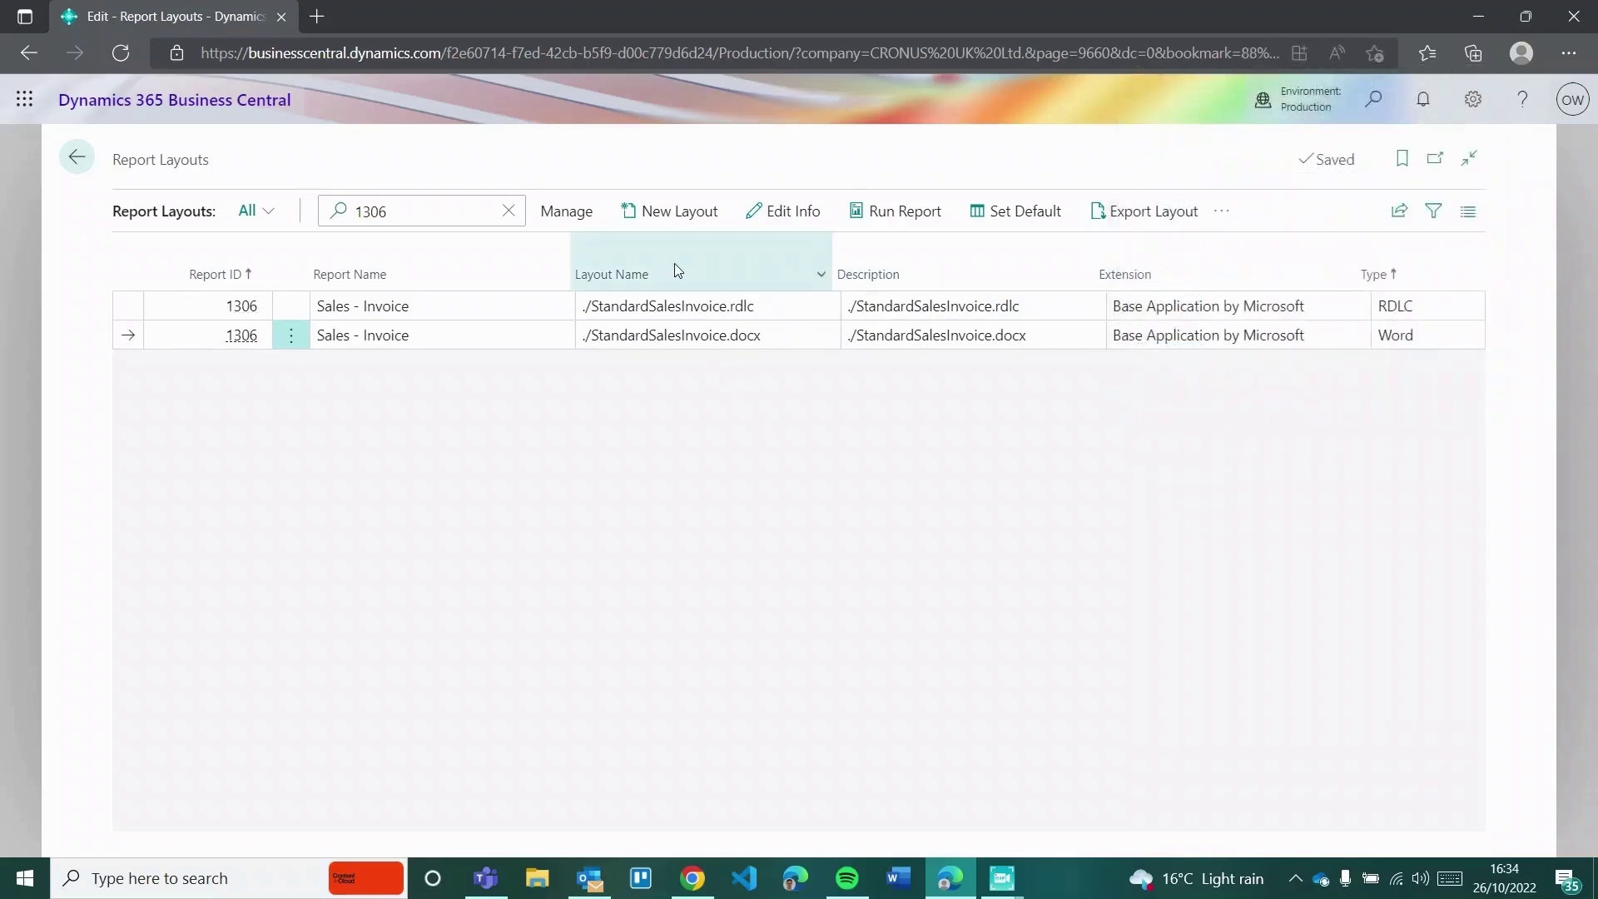
click(664, 212)
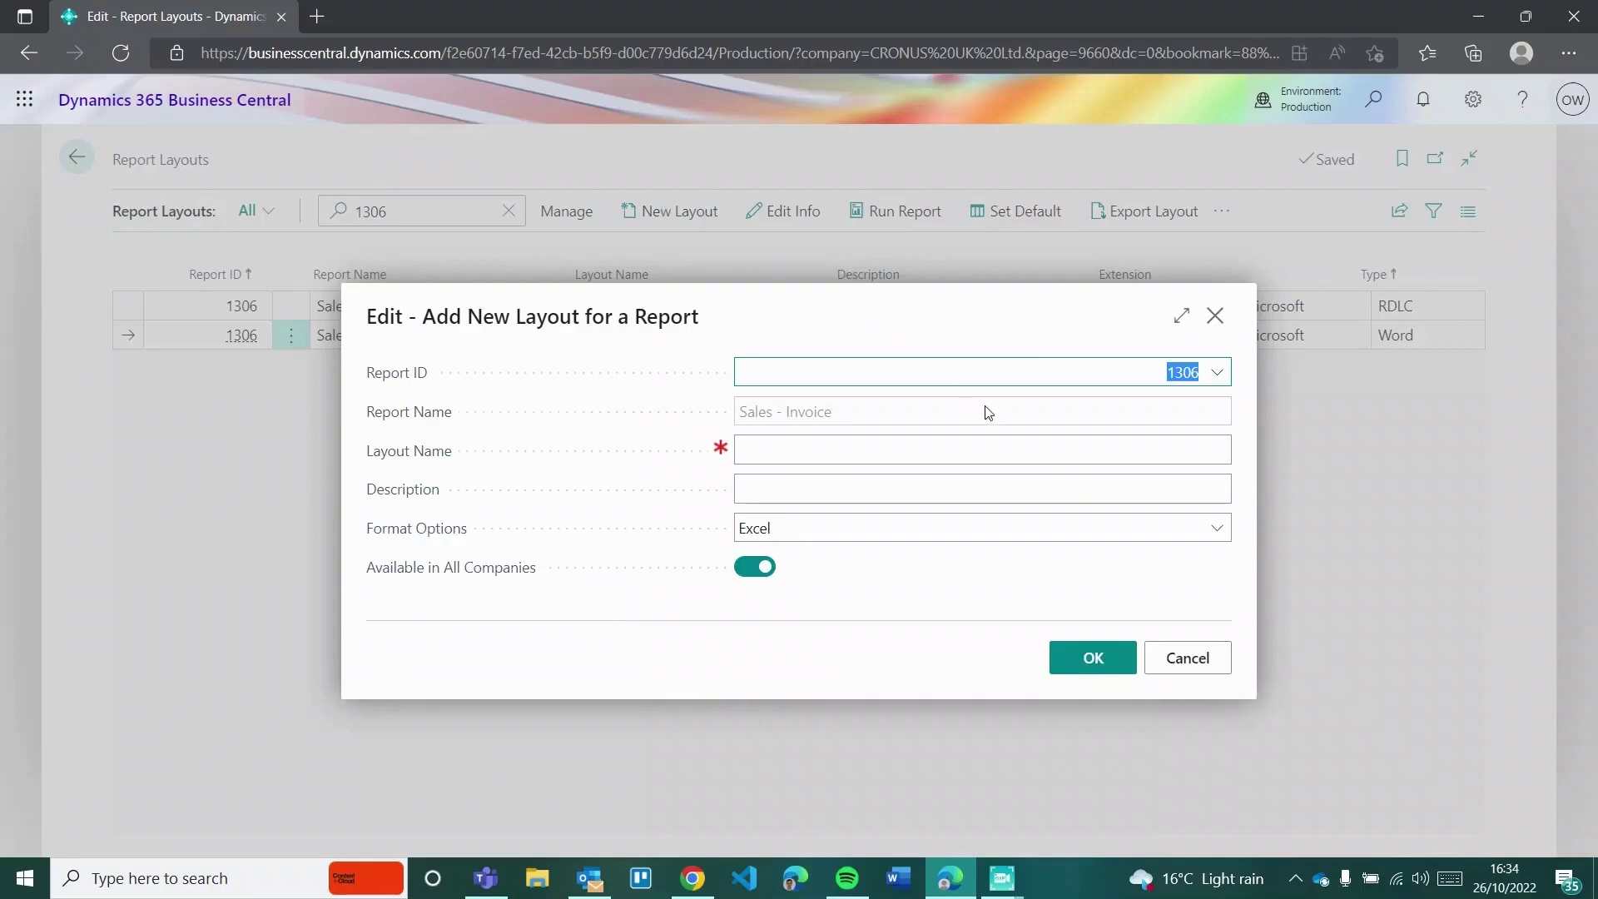
click(807, 450)
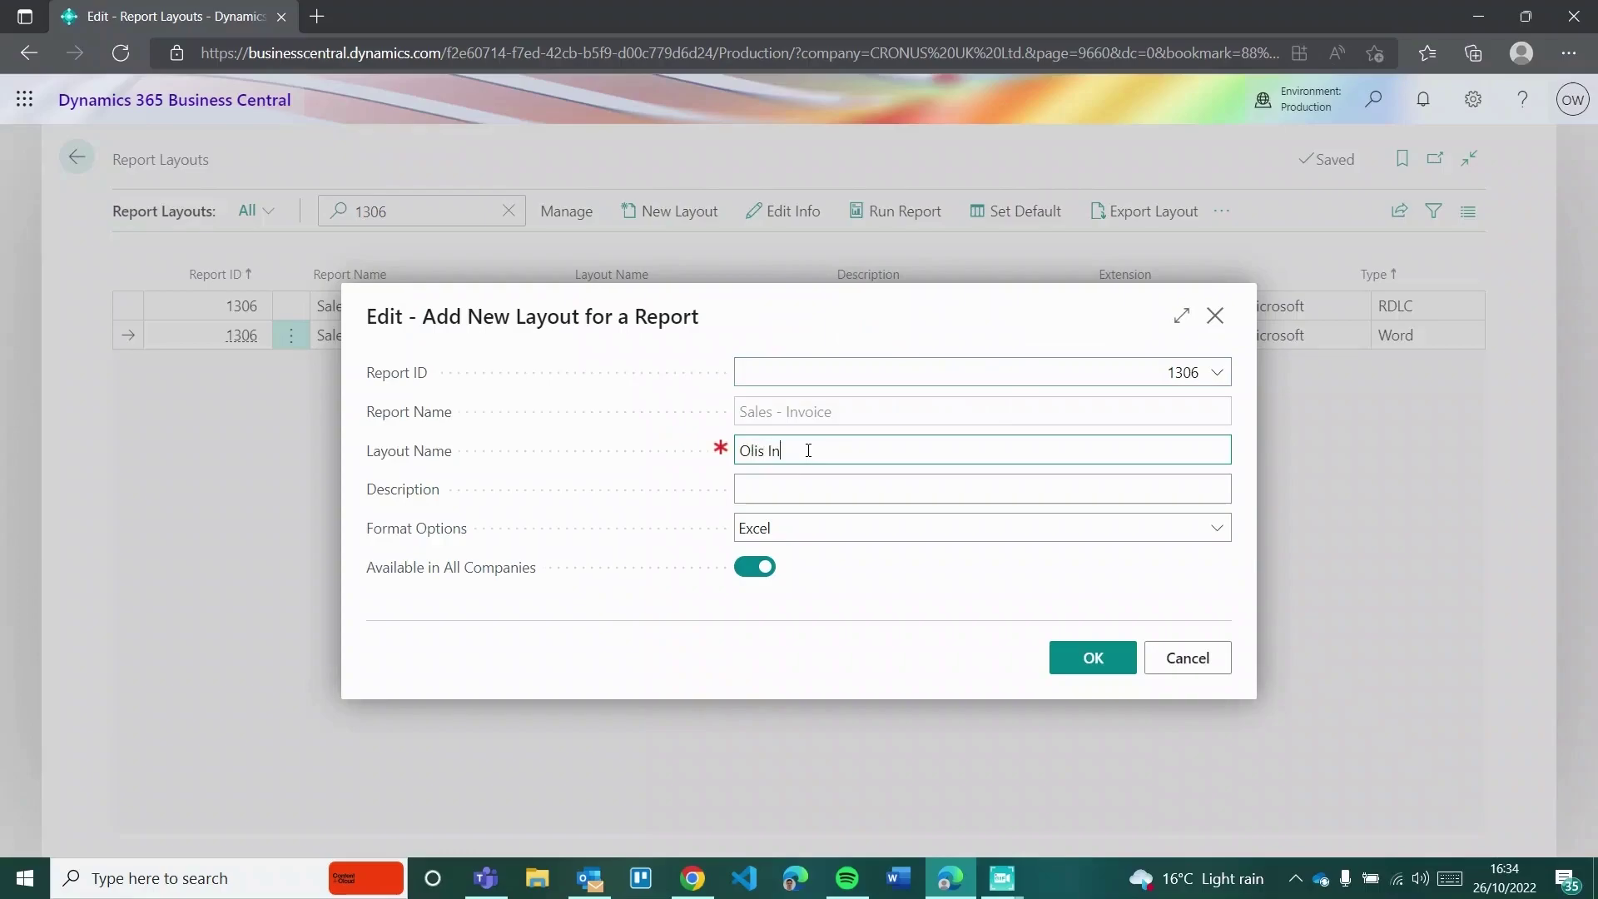
text(Olis Invoice)
key(Tab)
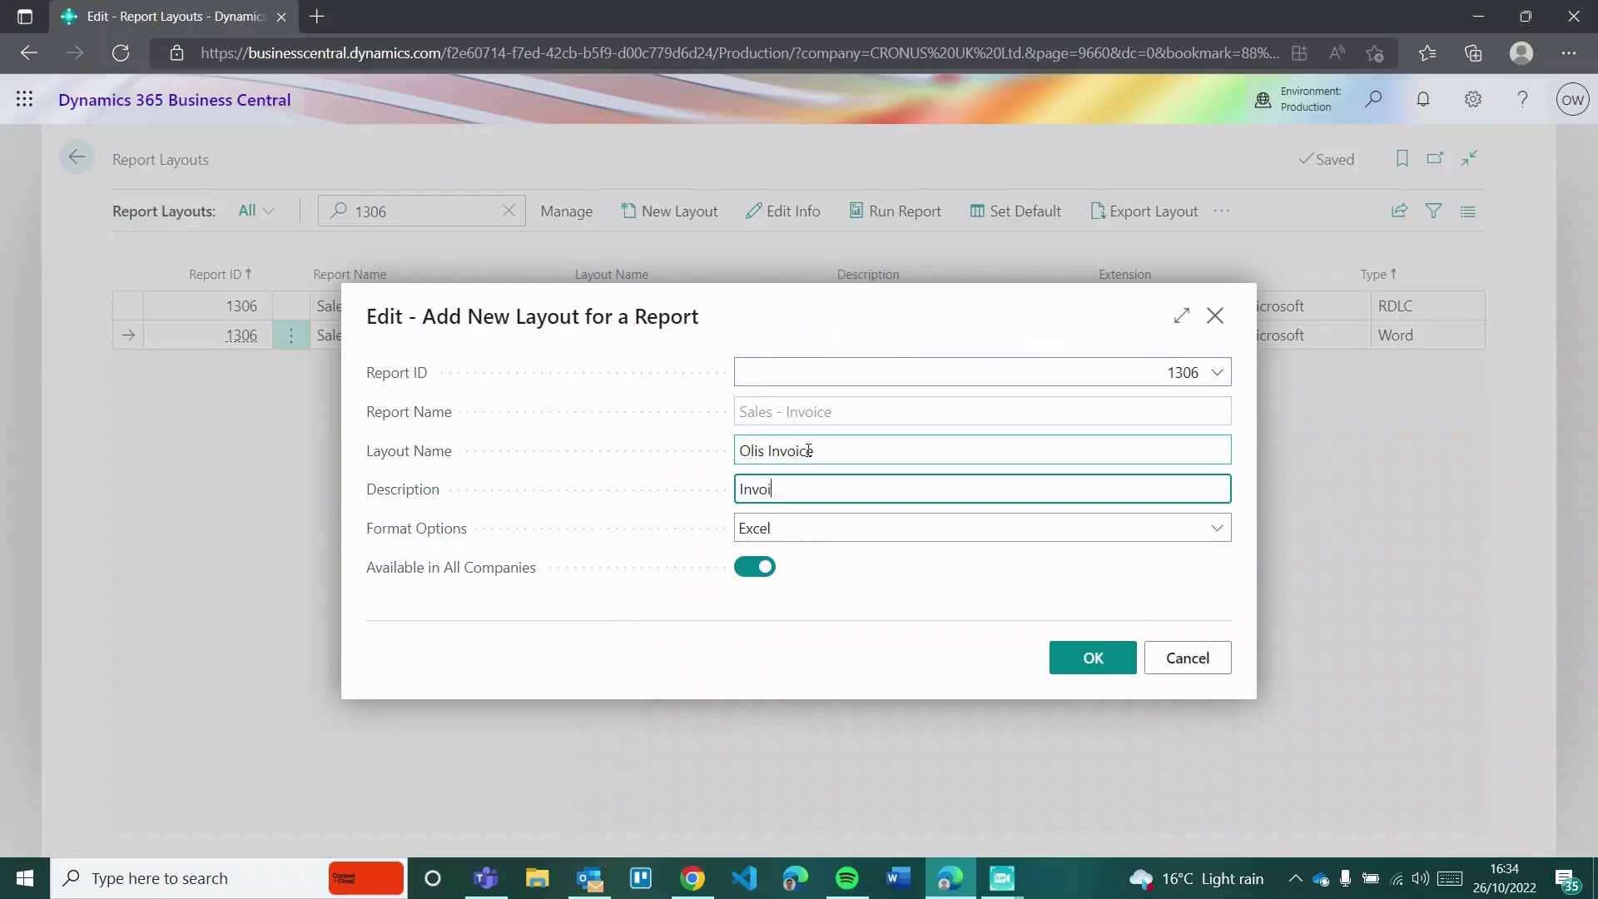
text(r Olis customers)
click(845, 535)
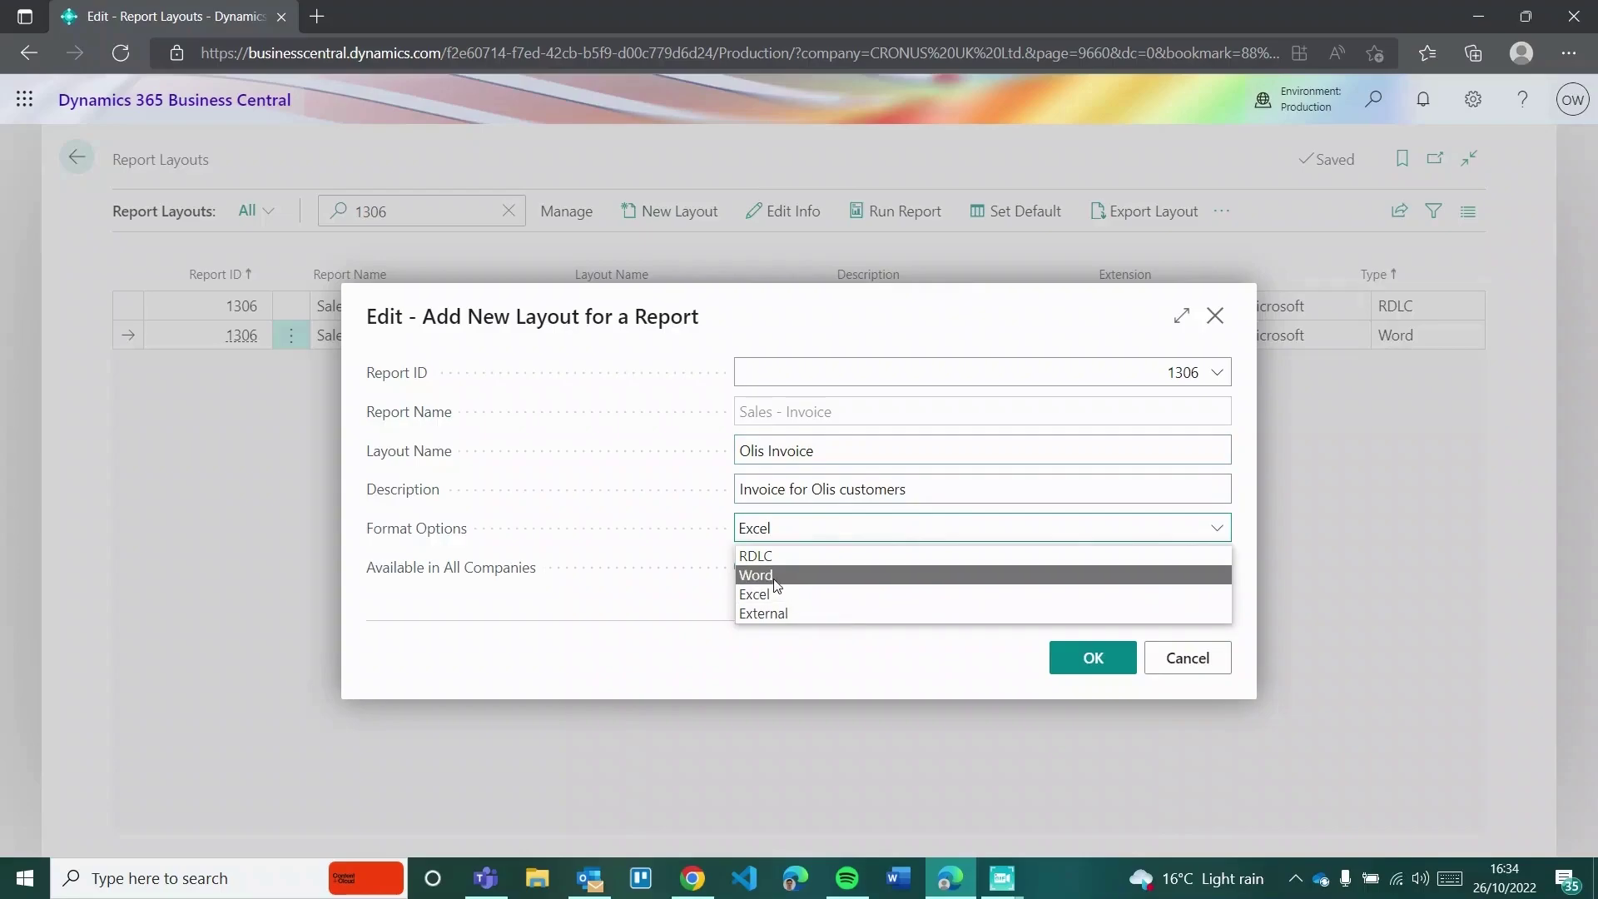
click(763, 575)
click(757, 571)
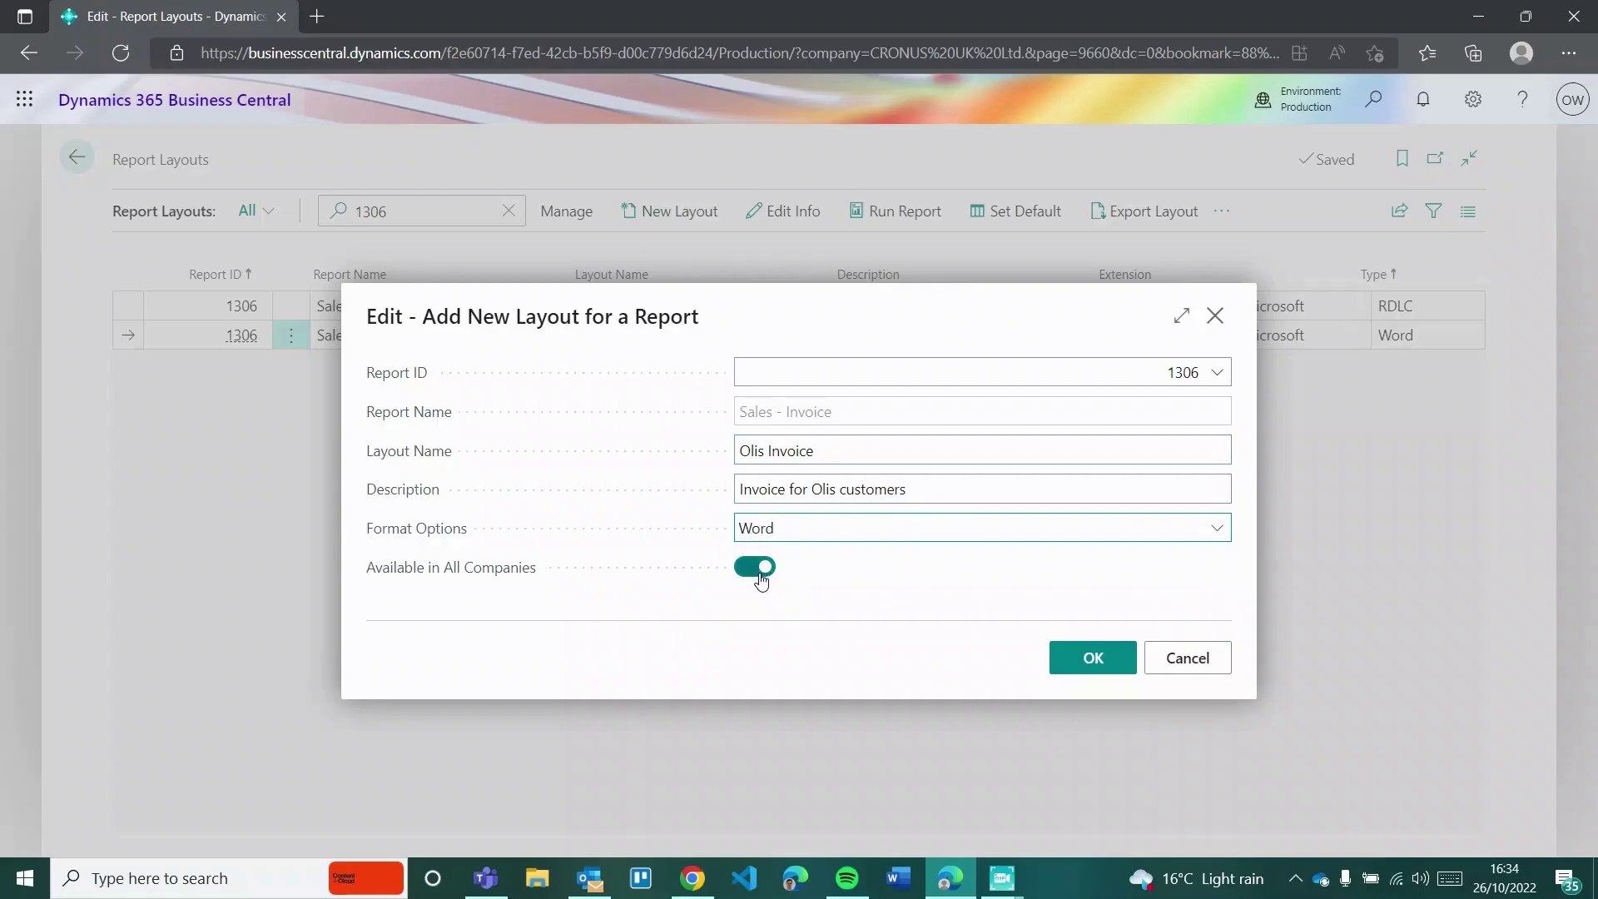
click(759, 578)
click(759, 579)
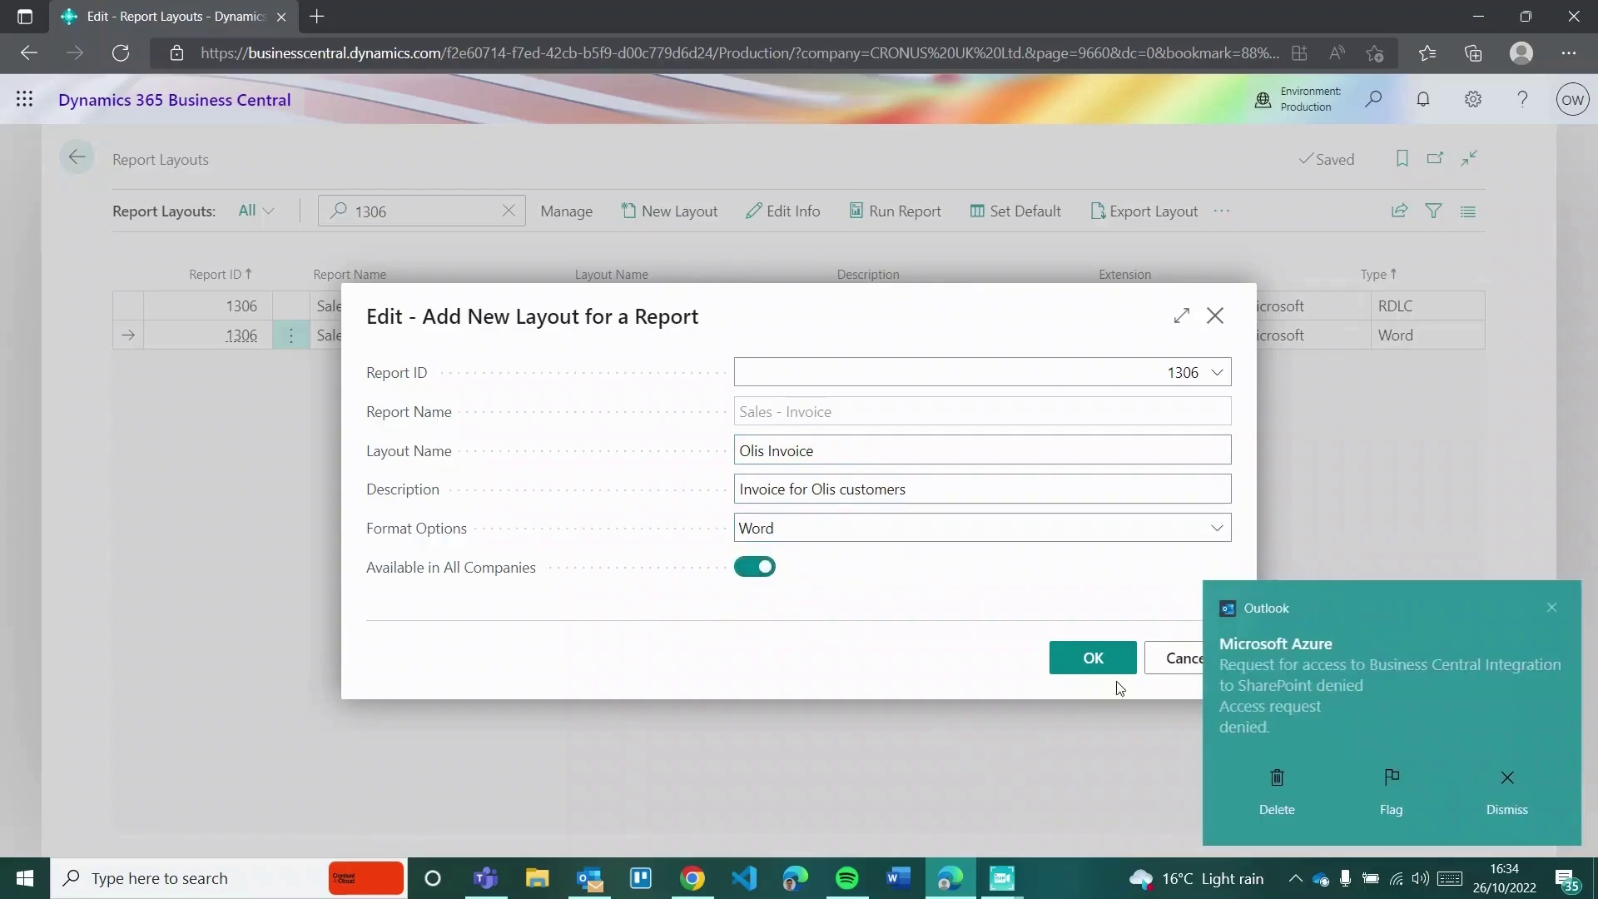
click(1550, 614)
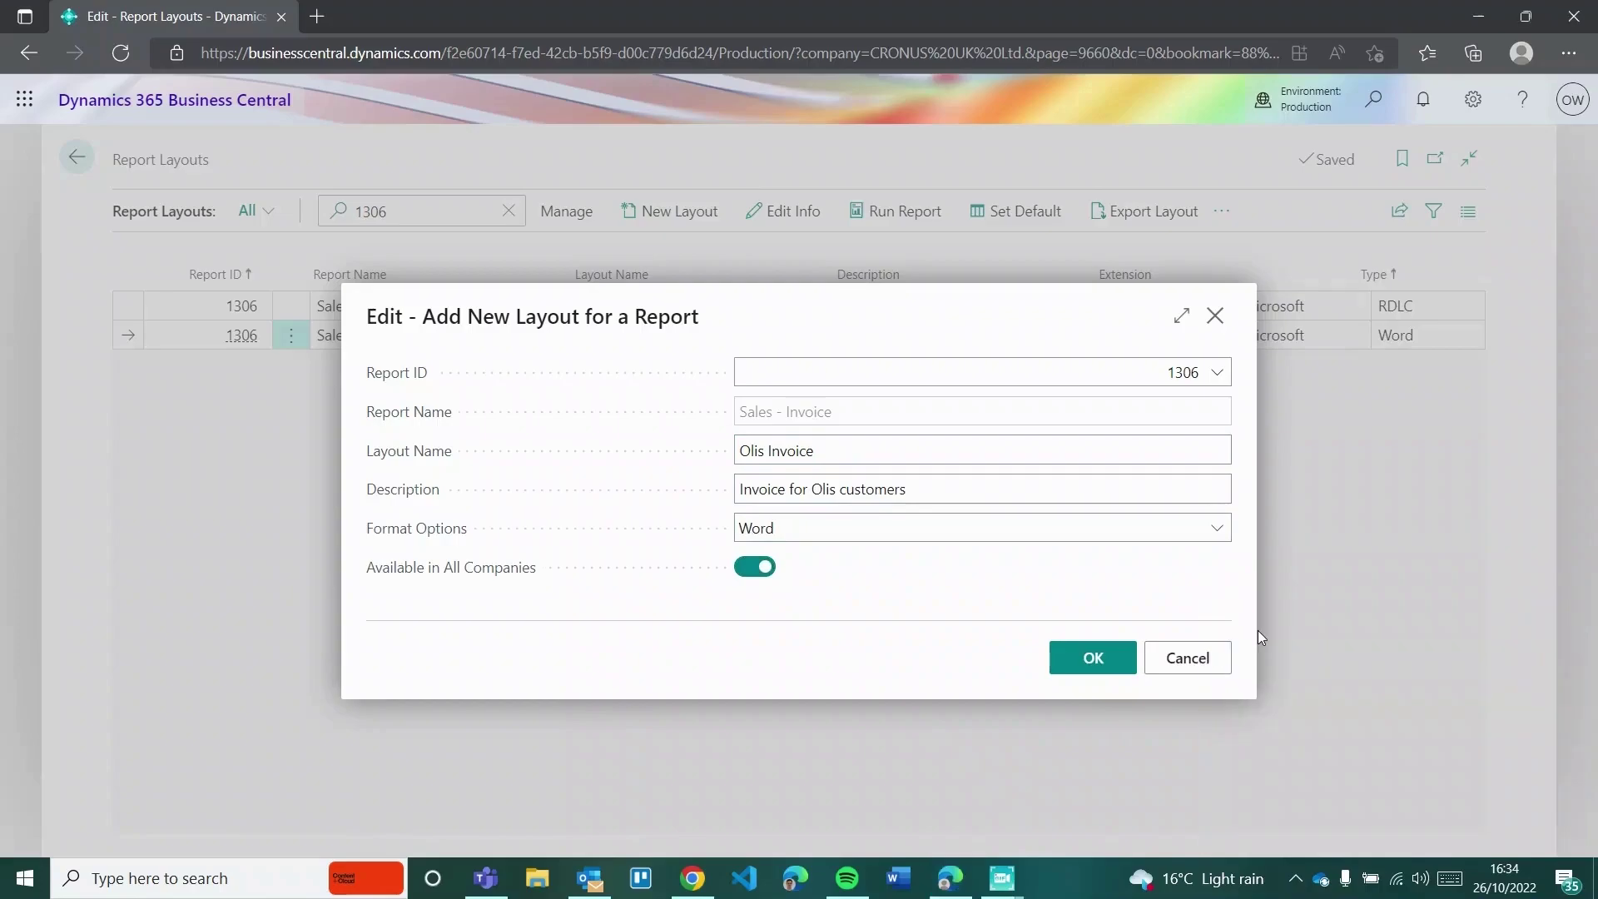
click(1125, 658)
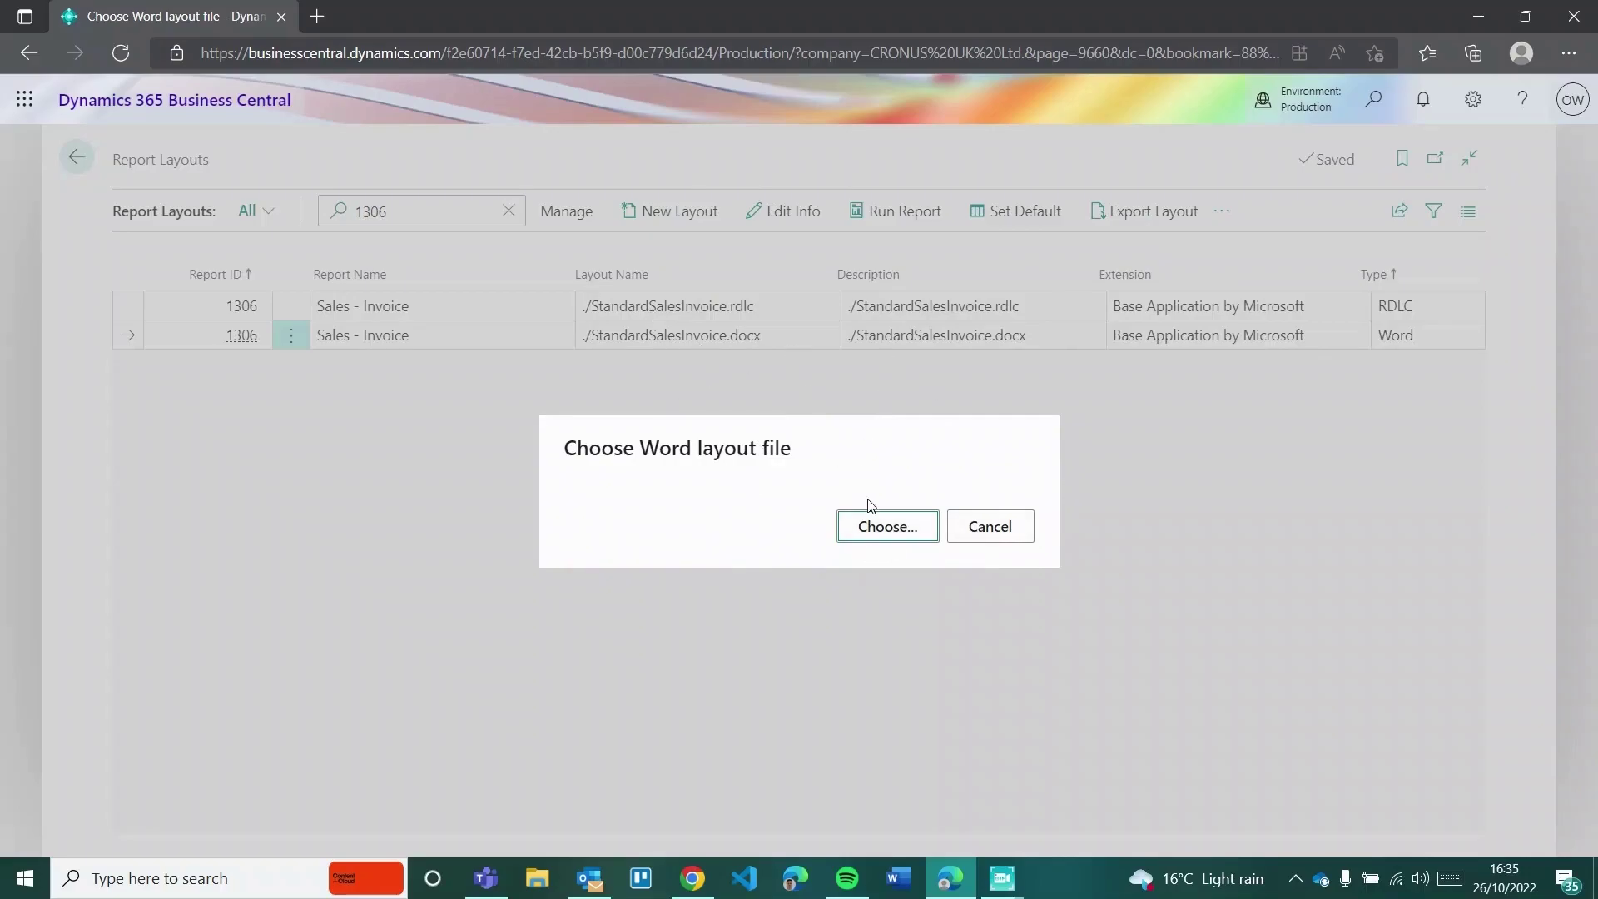
click(990, 526)
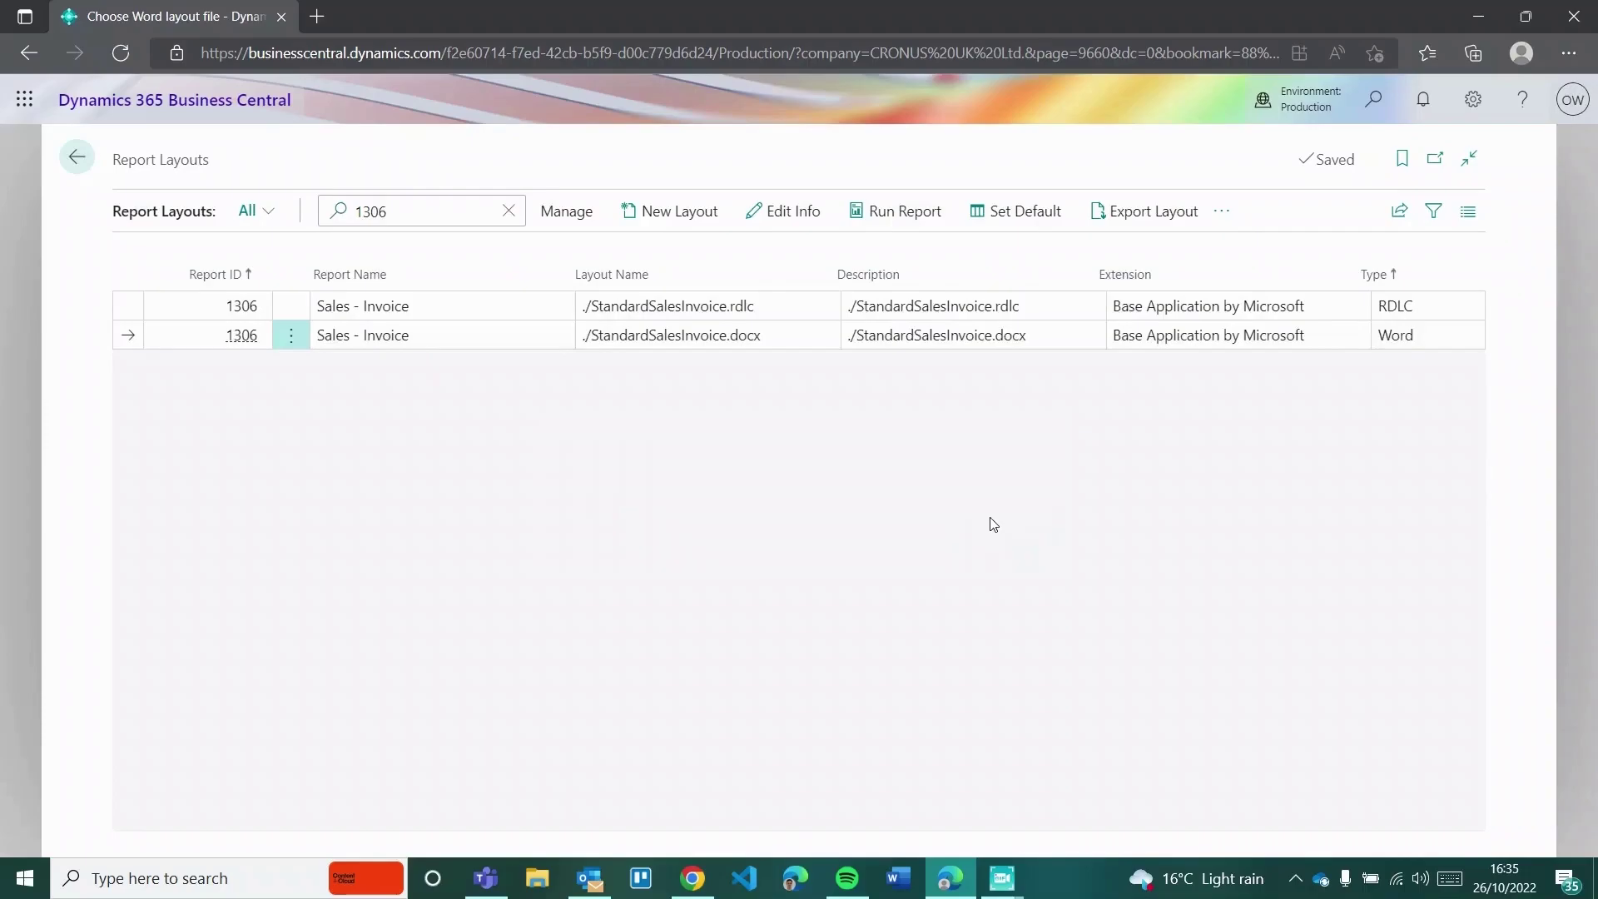
Add a new Word layout for report 1306 with both the layout name and the description set to "Olis Invoice".
click(680, 221)
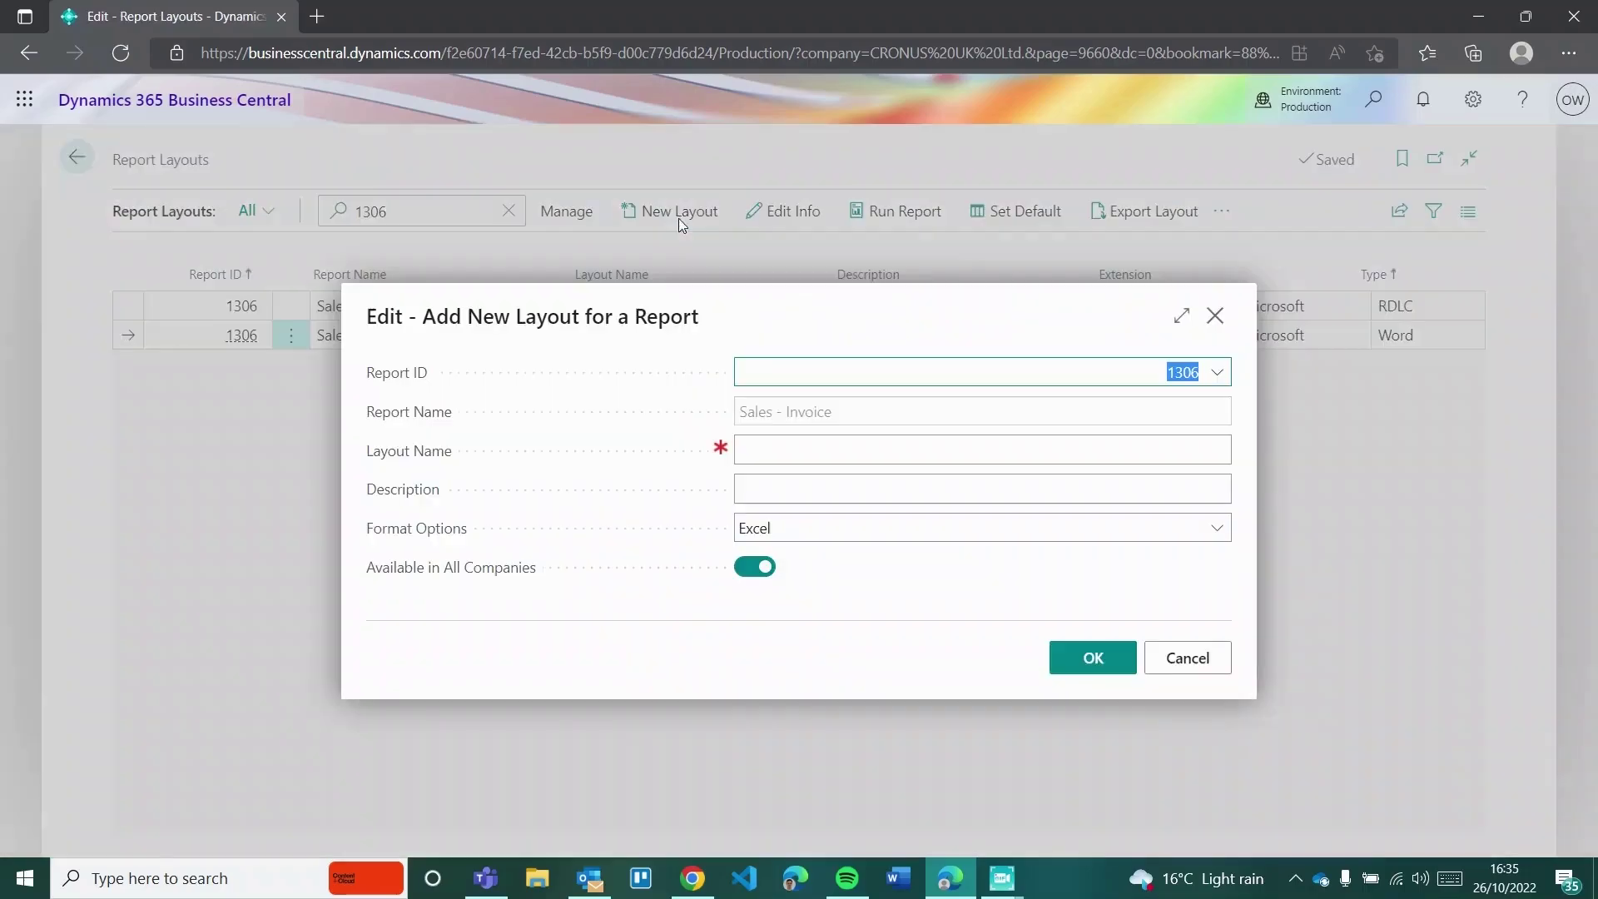
click(771, 459)
text(Olis Invoice)
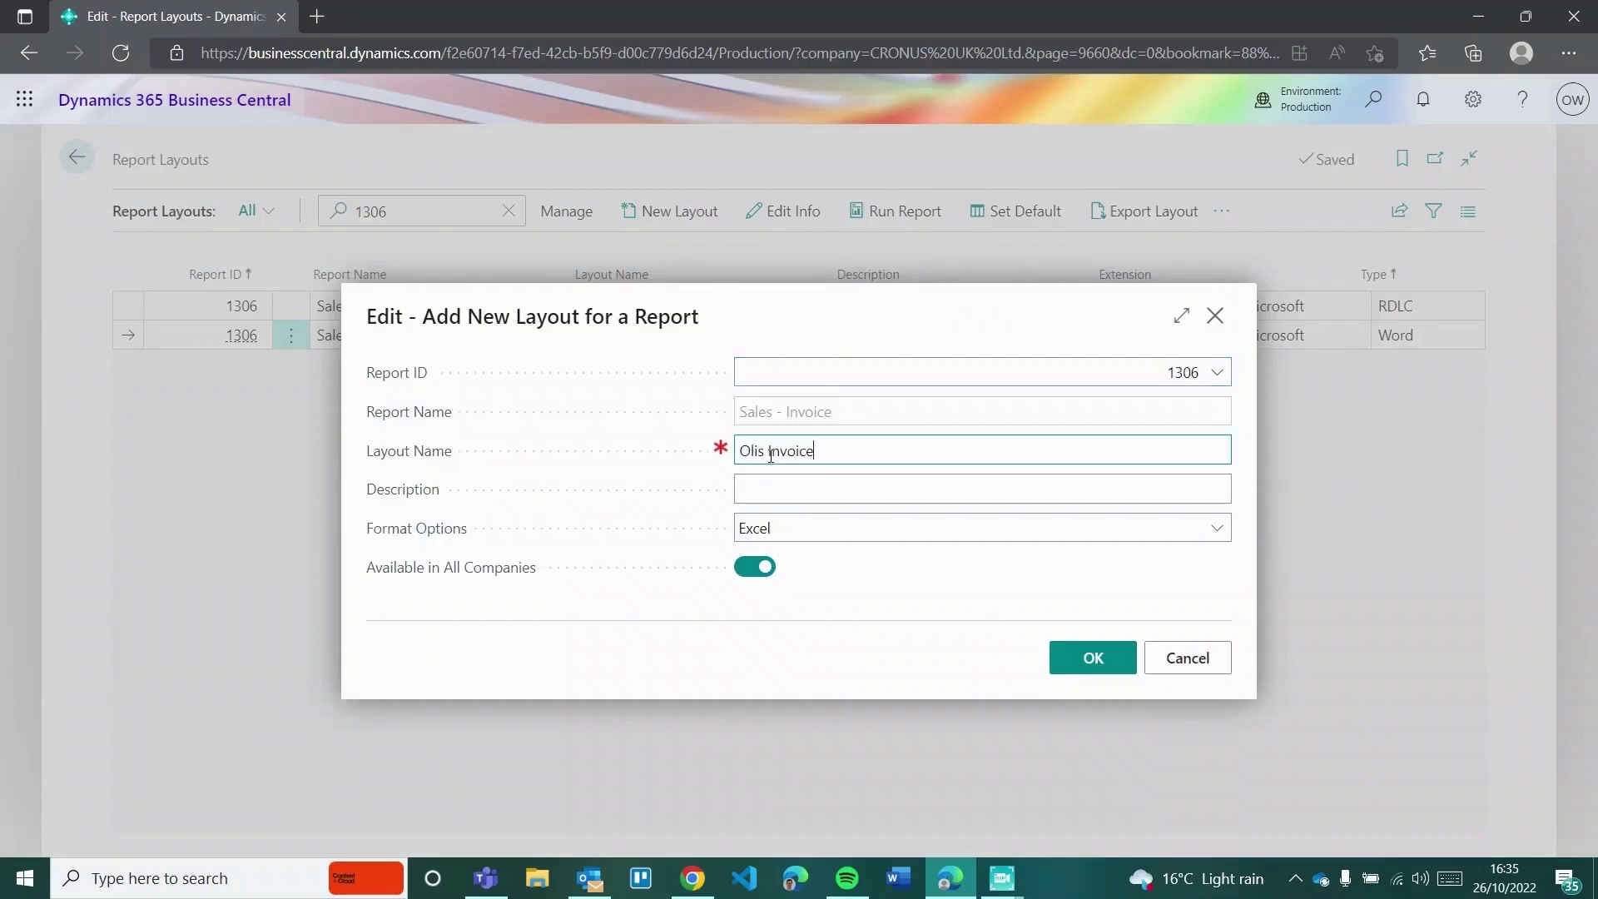
key(Tab)
text(O)
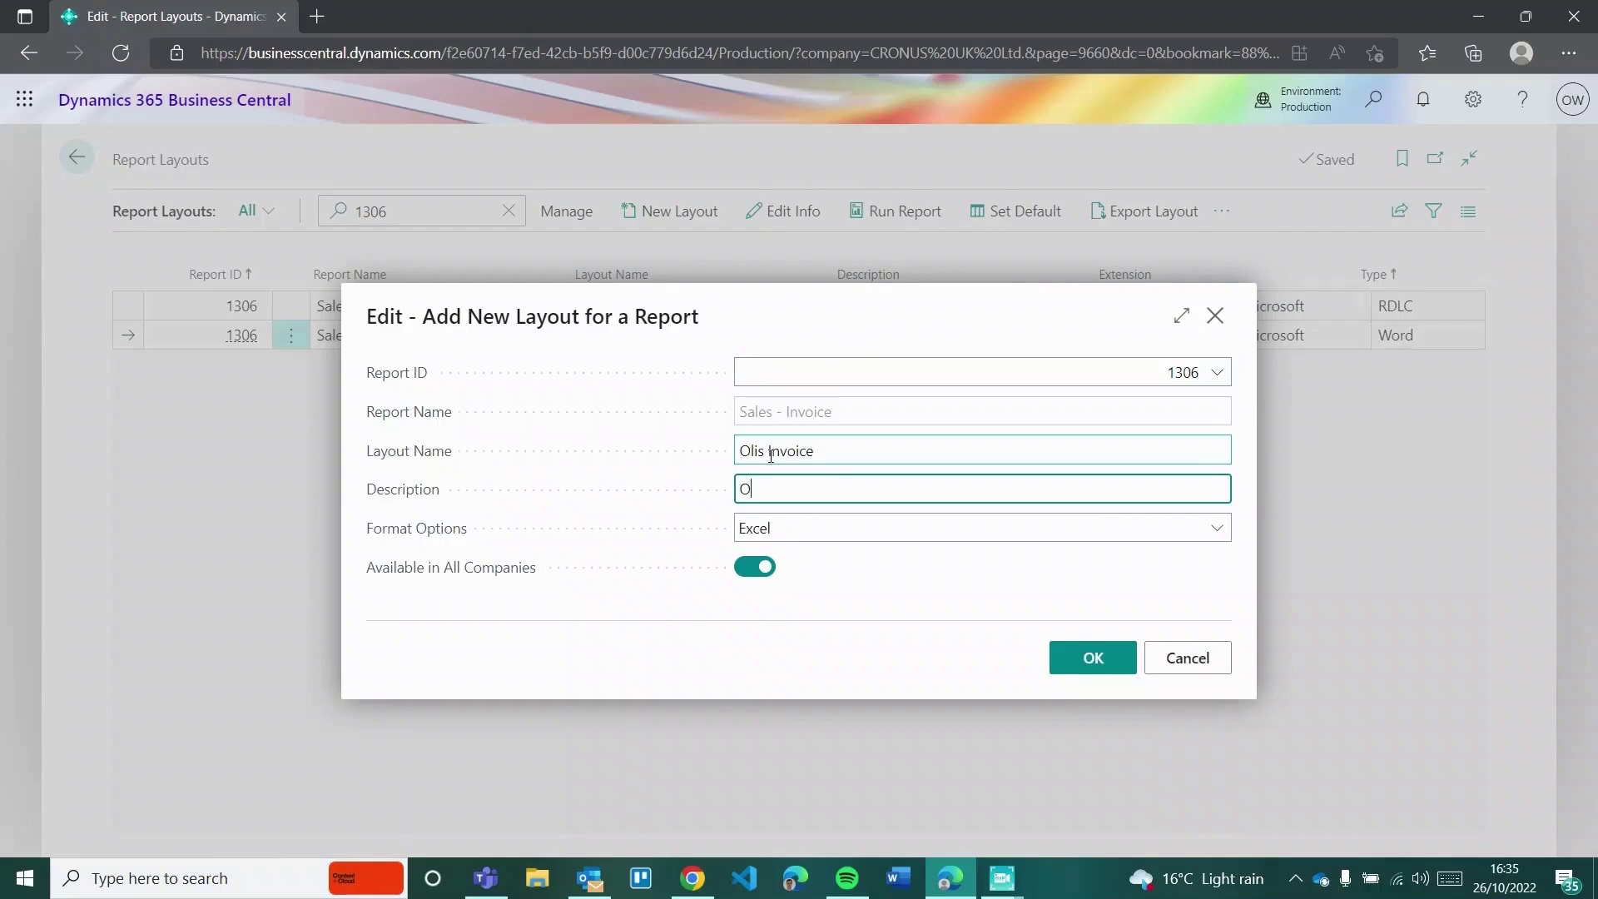
text(lis Invoice)
key(Tab)
click(776, 528)
click(775, 574)
click(1063, 655)
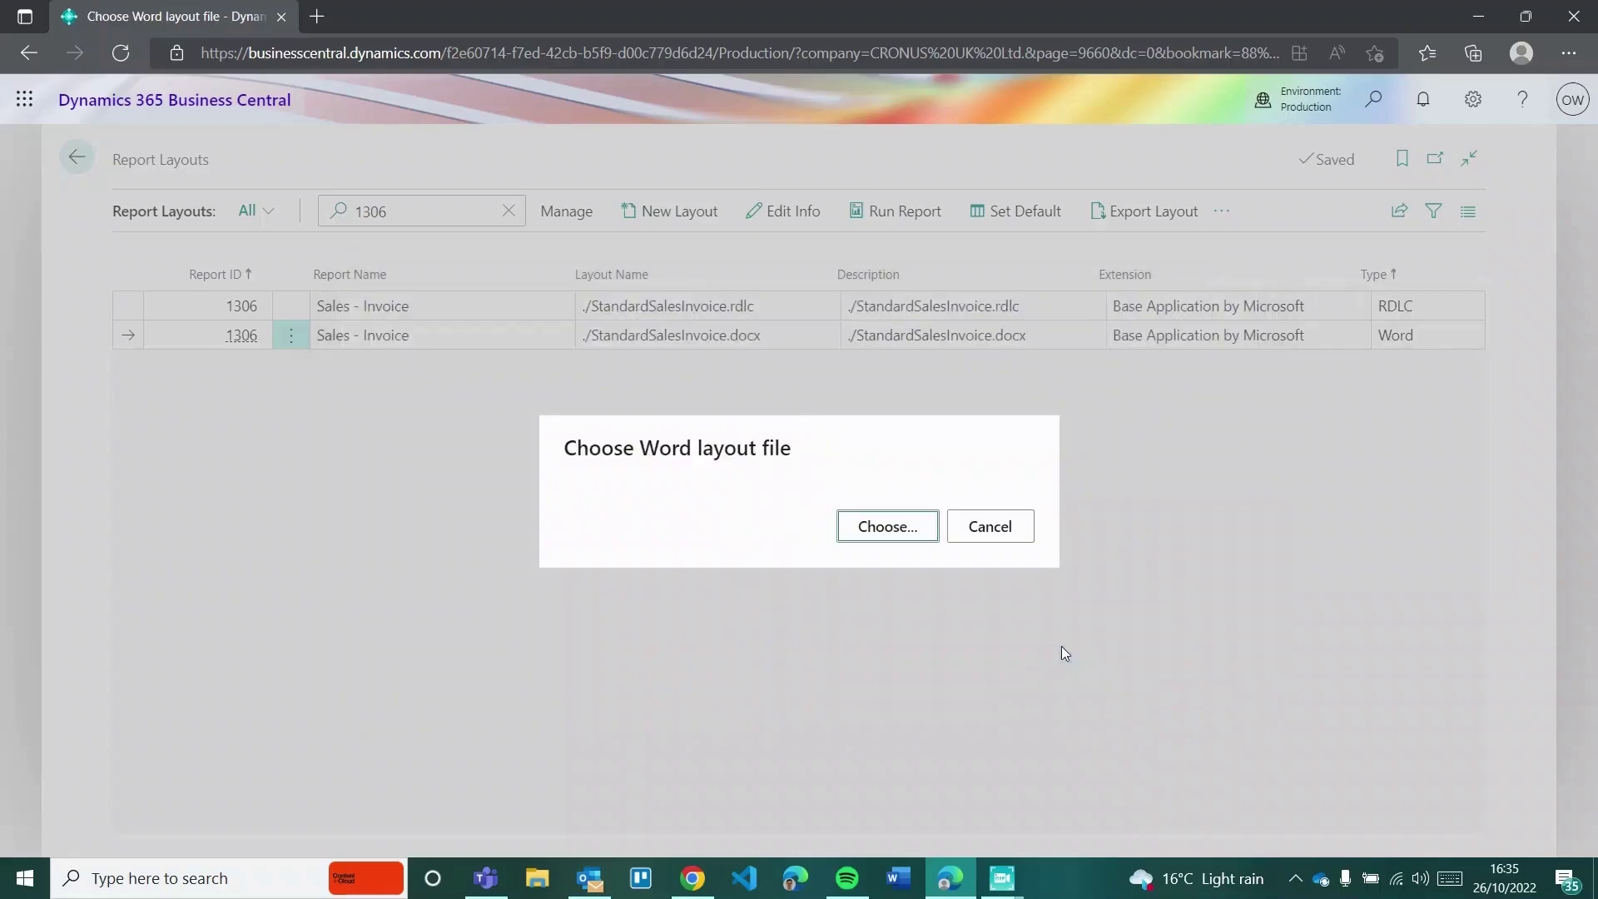
Upload StandardSalesInvoice (3).docx from Downloads as the new layout's Word file.
click(900, 533)
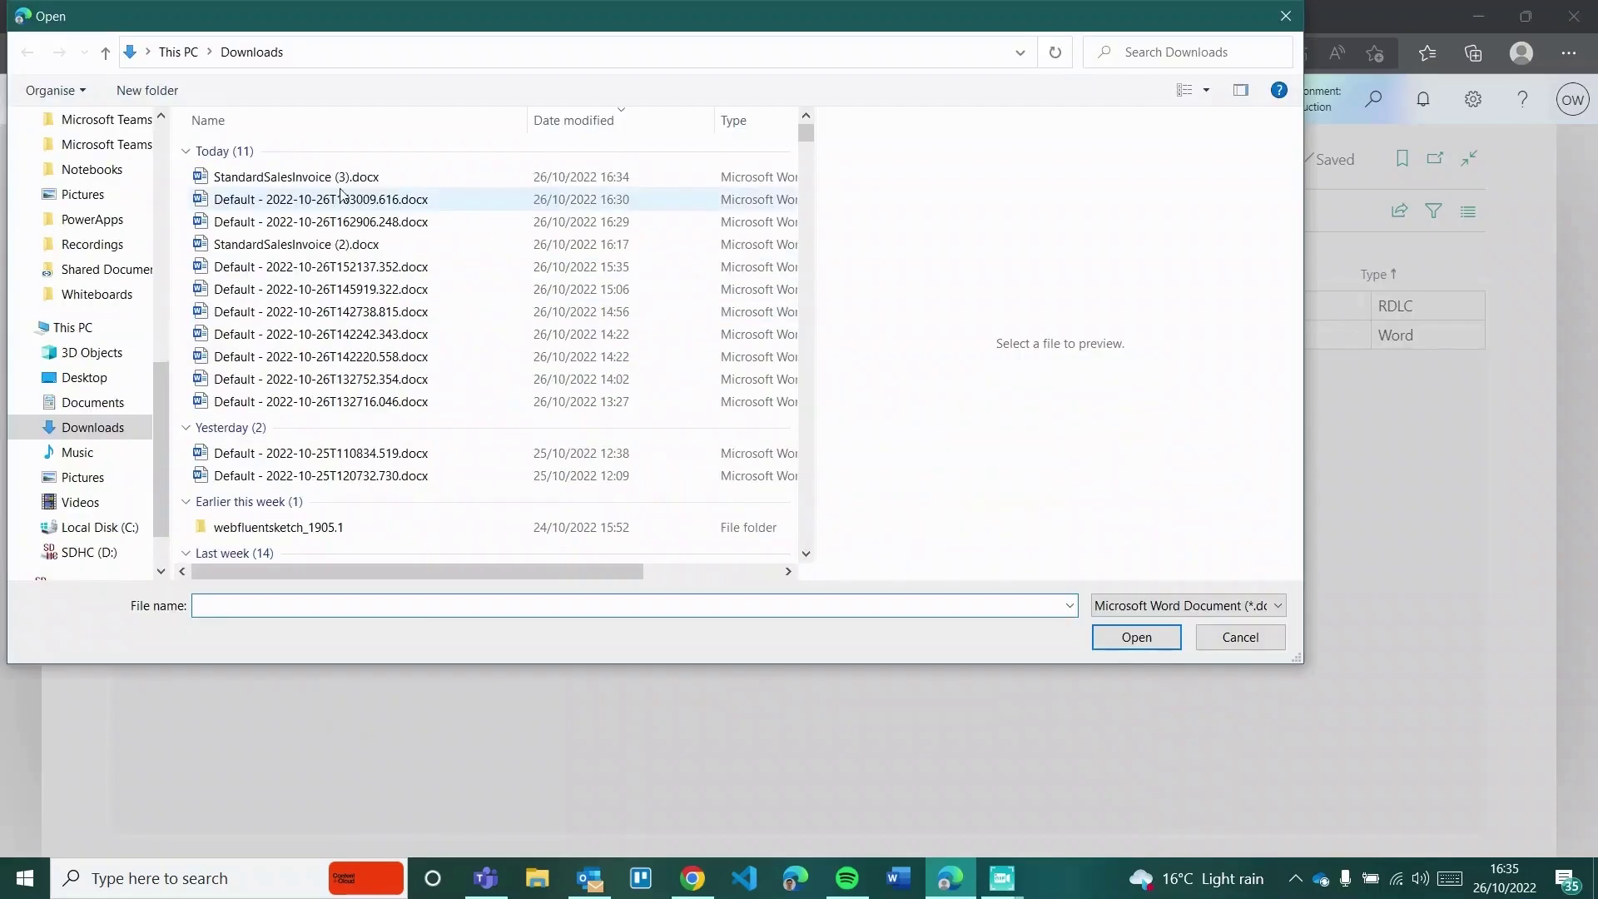
click(341, 200)
click(337, 178)
double_click(336, 178)
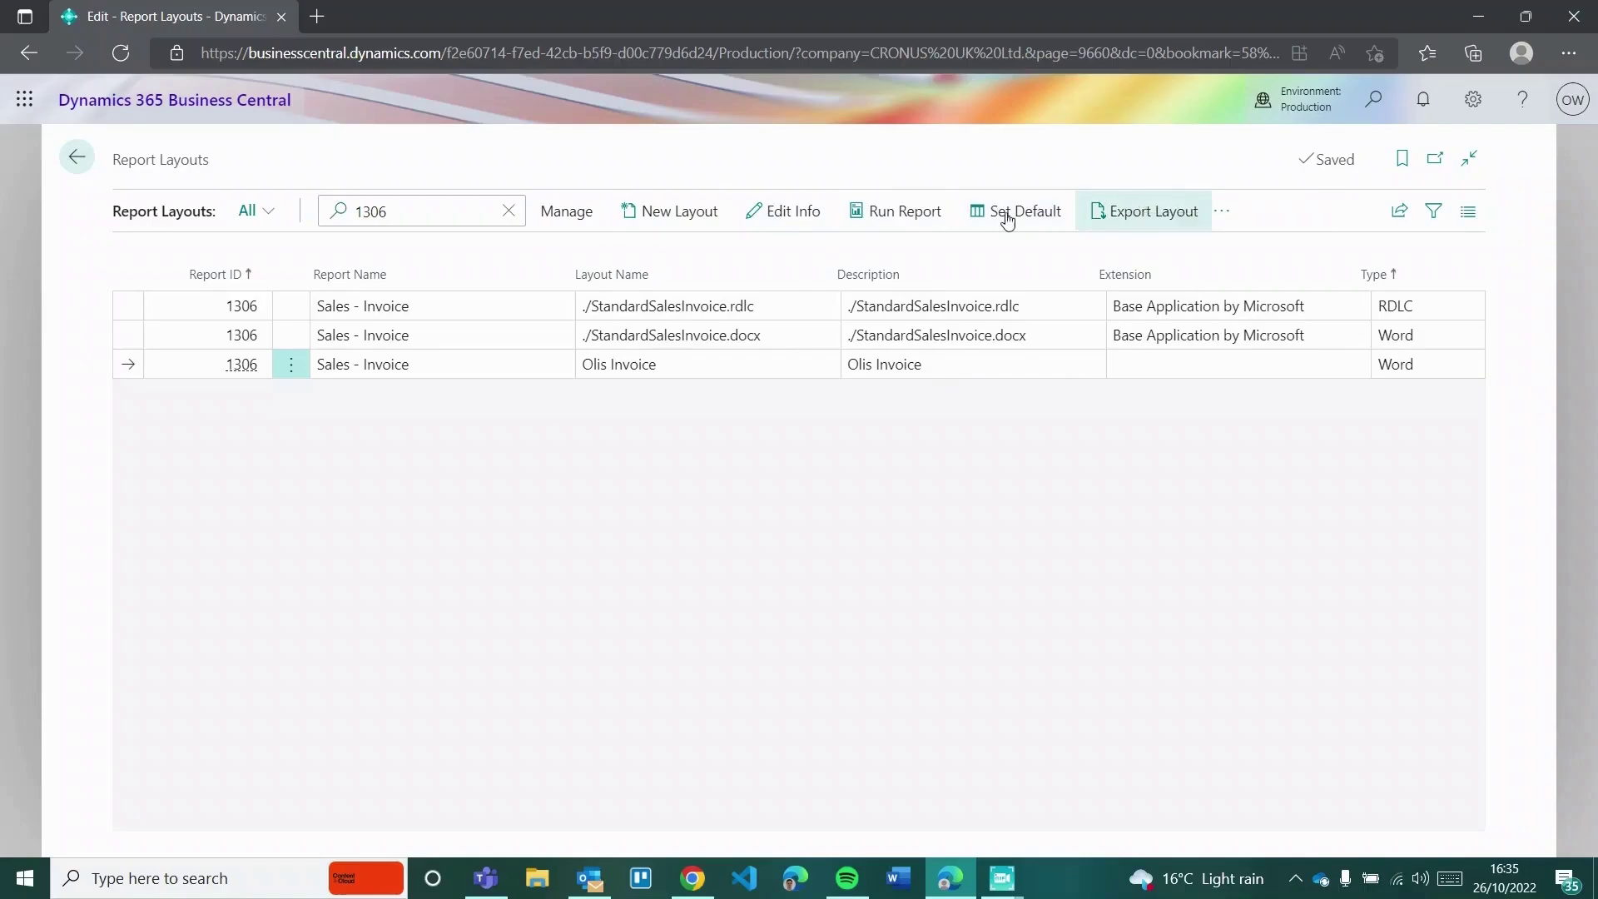
Review the editable information of the Olis Invoice layout and the additional layout actions without changing anything.
click(763, 218)
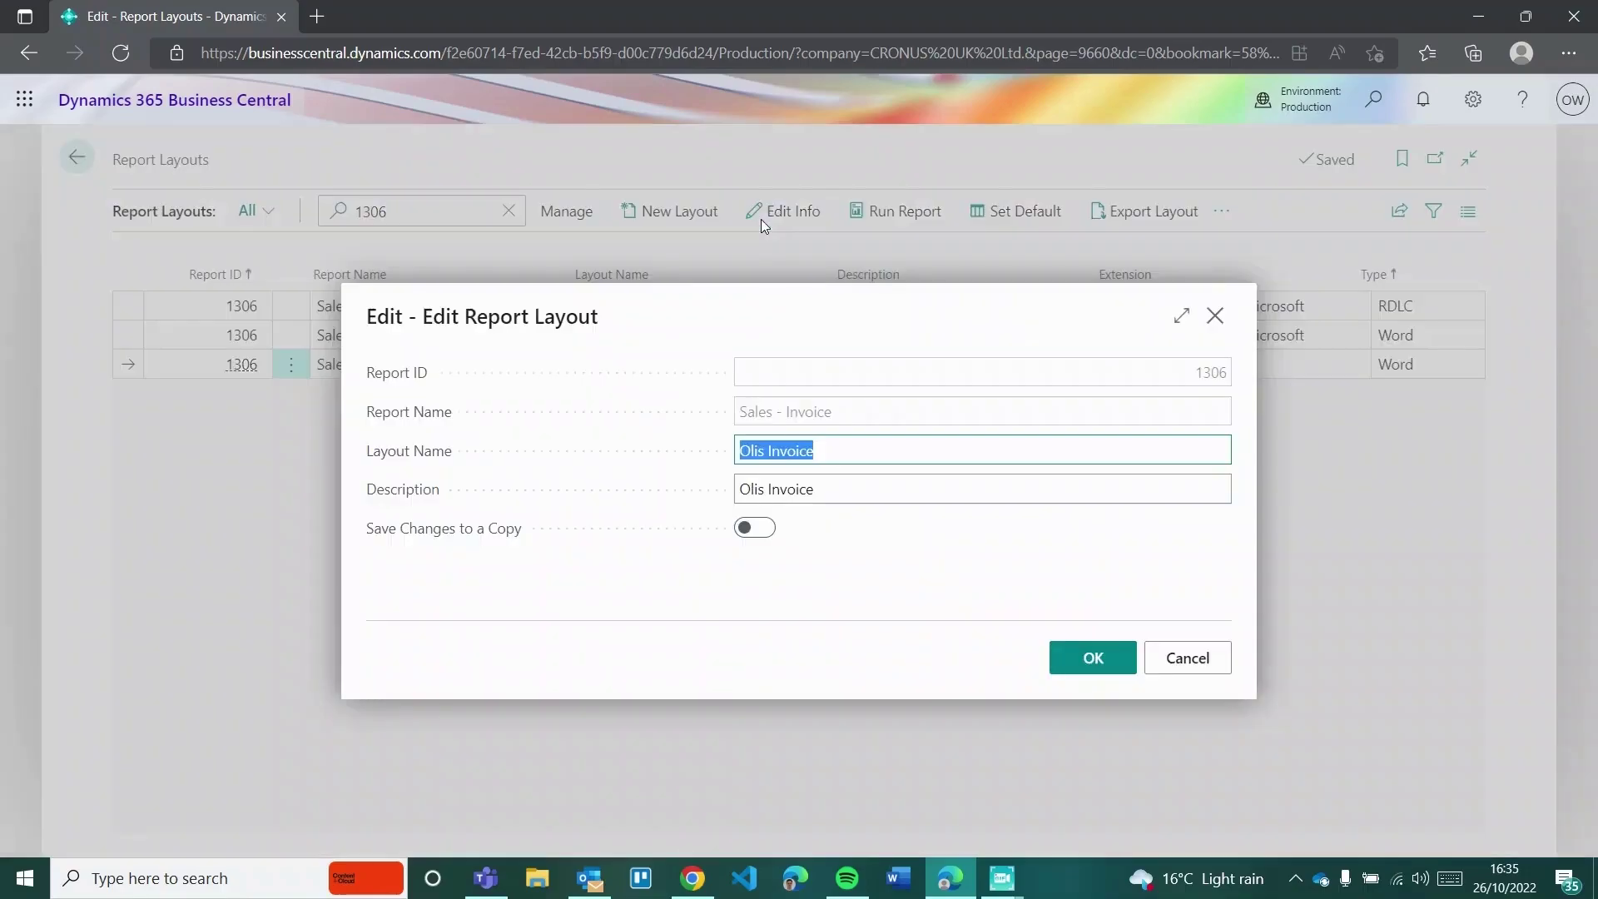
click(1215, 316)
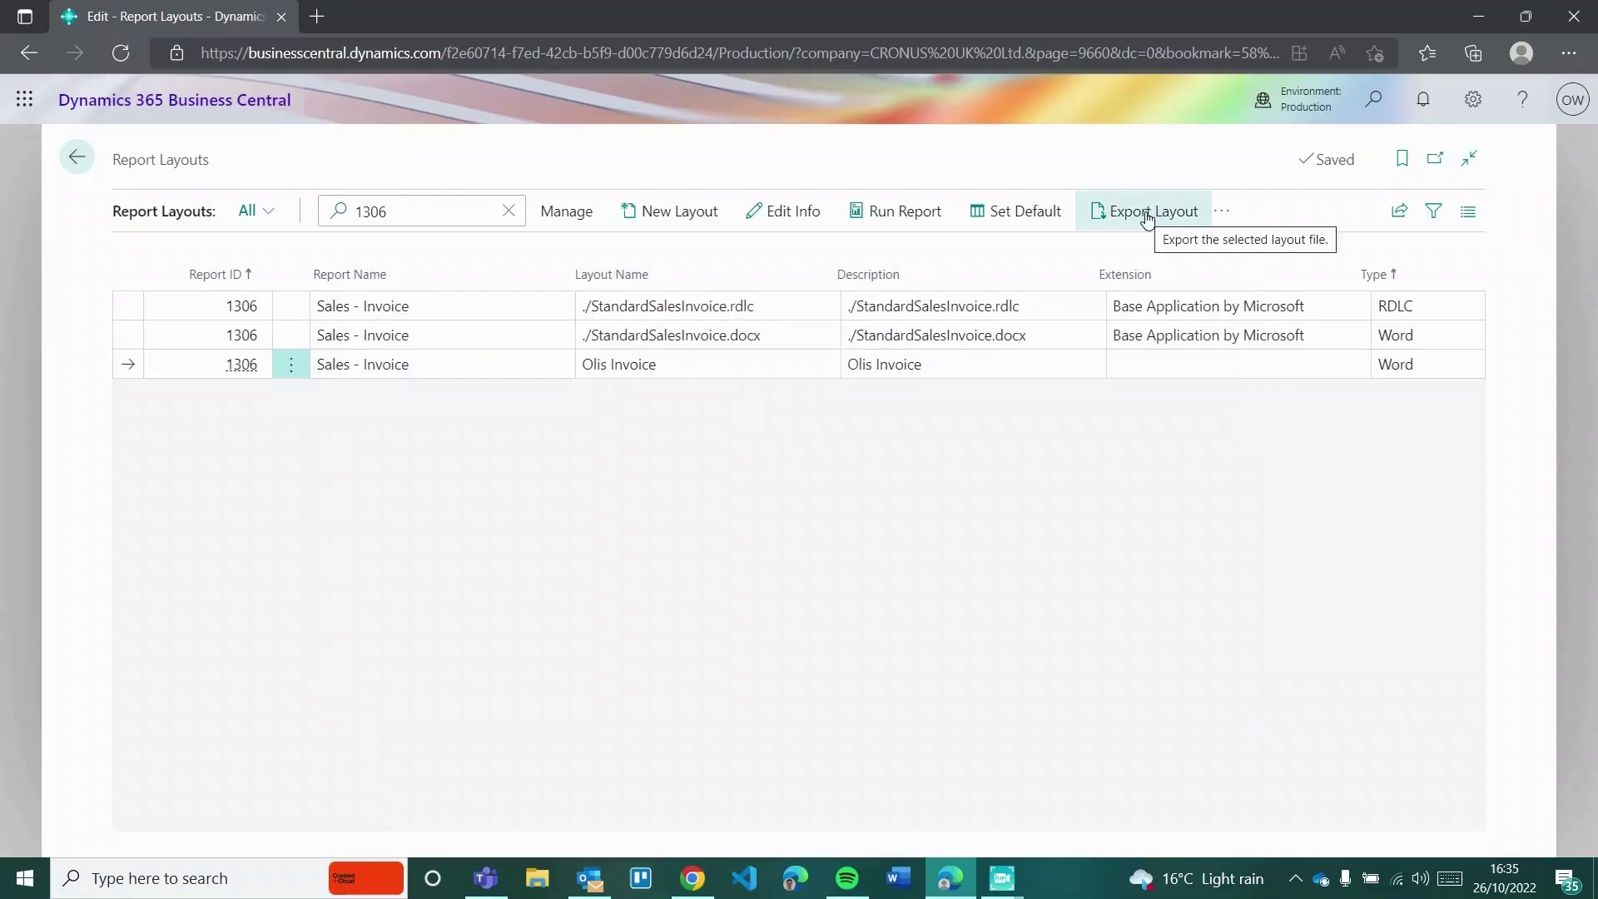
click(1221, 213)
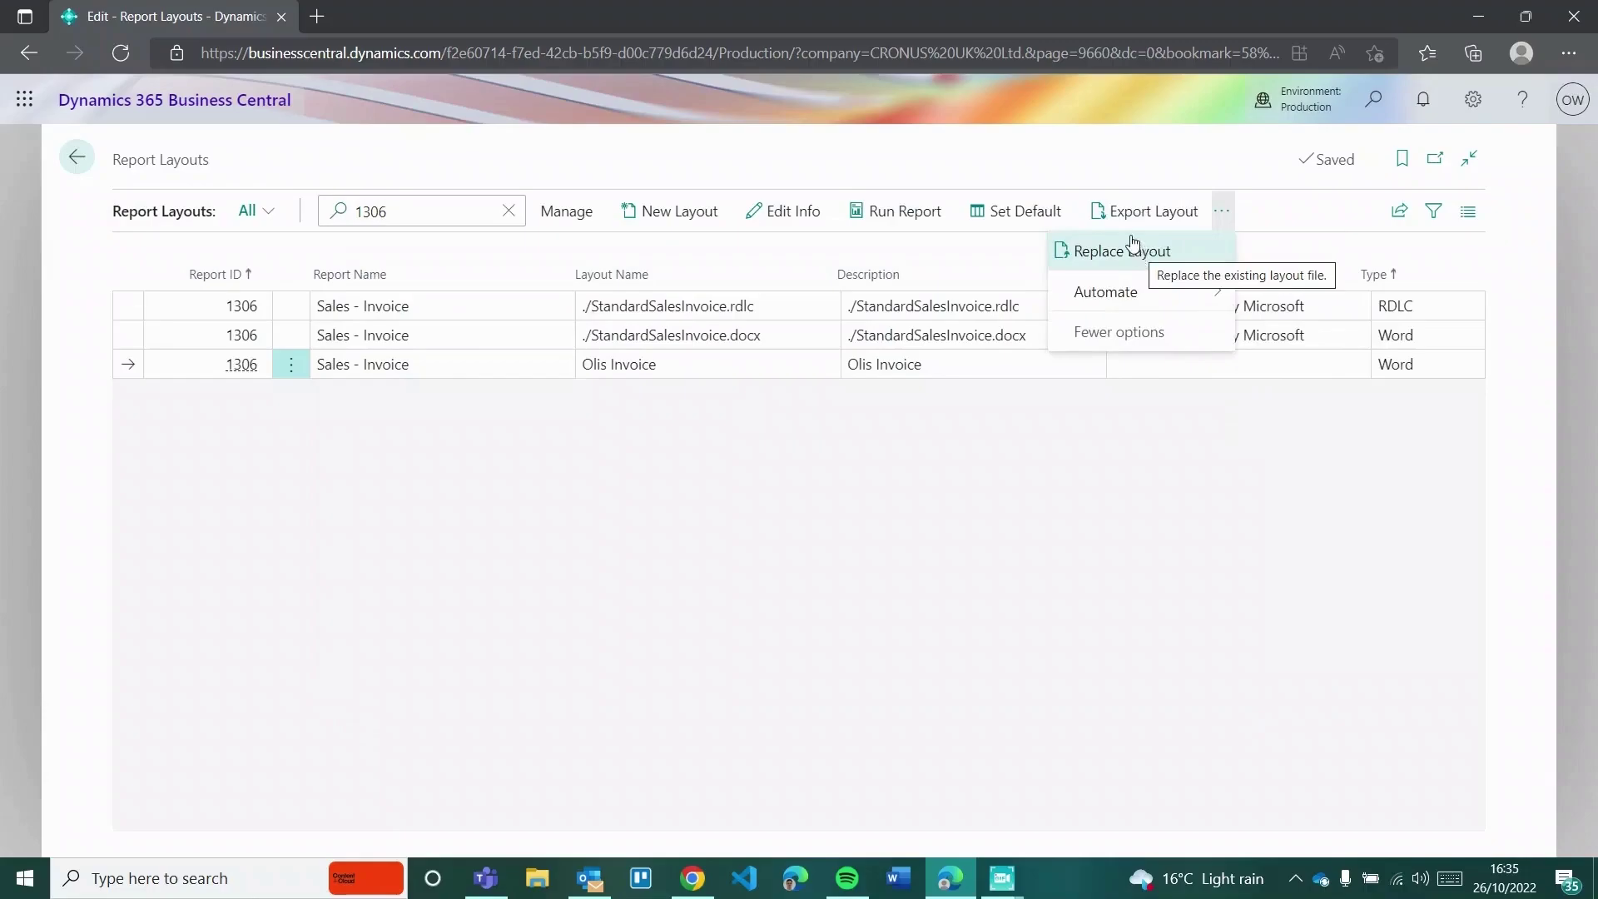
click(835, 616)
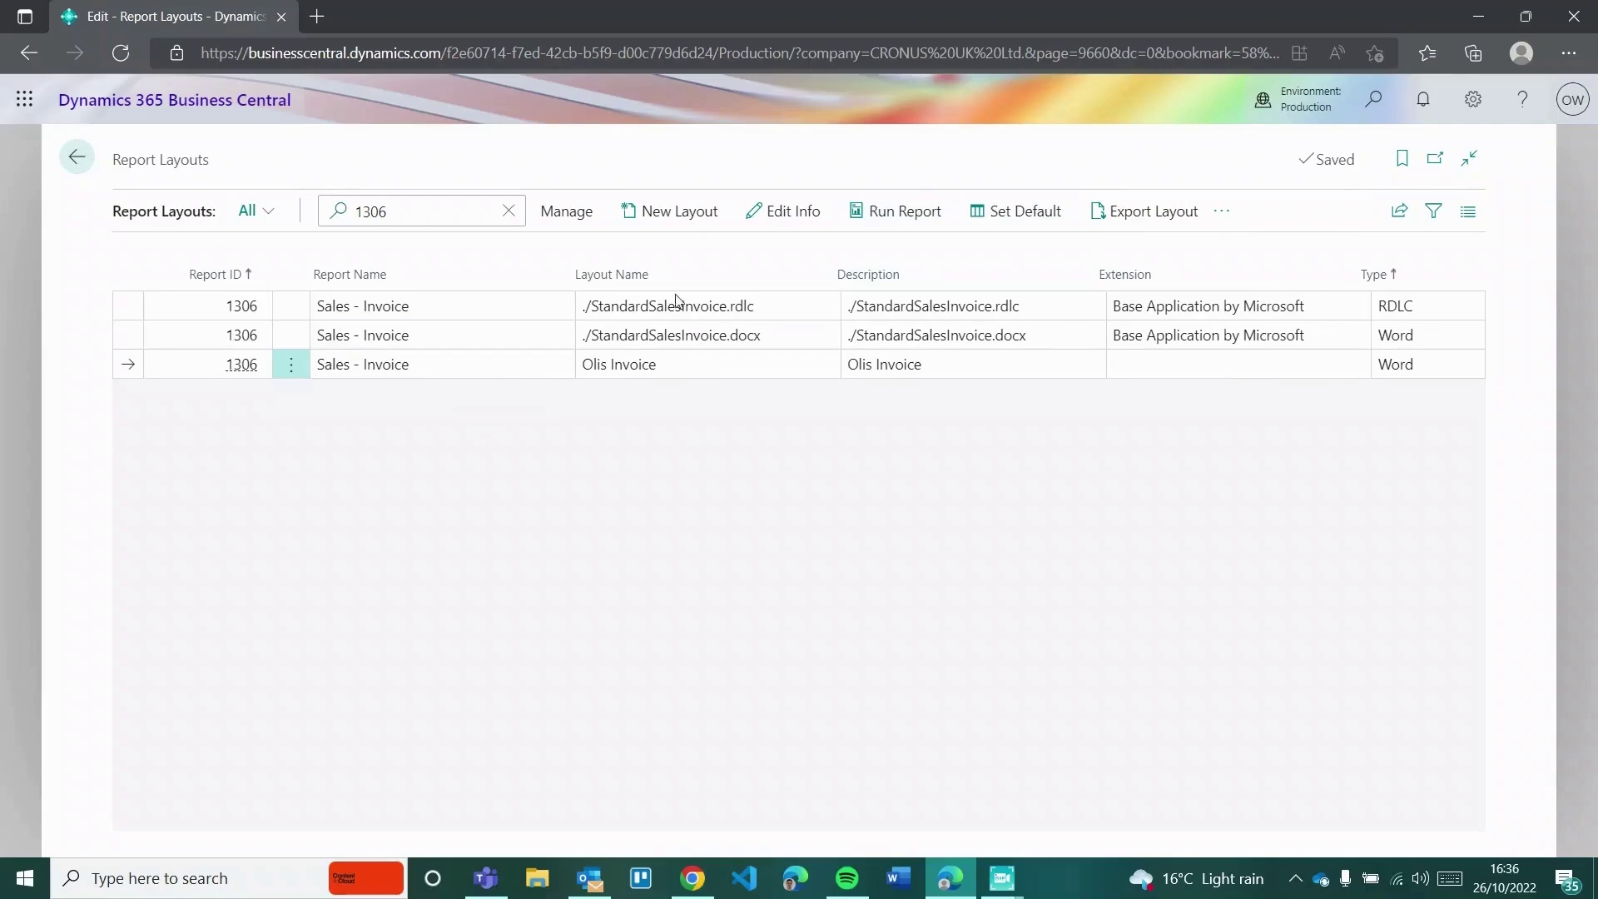
Set Olis Invoice as the default layout for the Sales - Invoice report and acknowledge the message.
click(1005, 228)
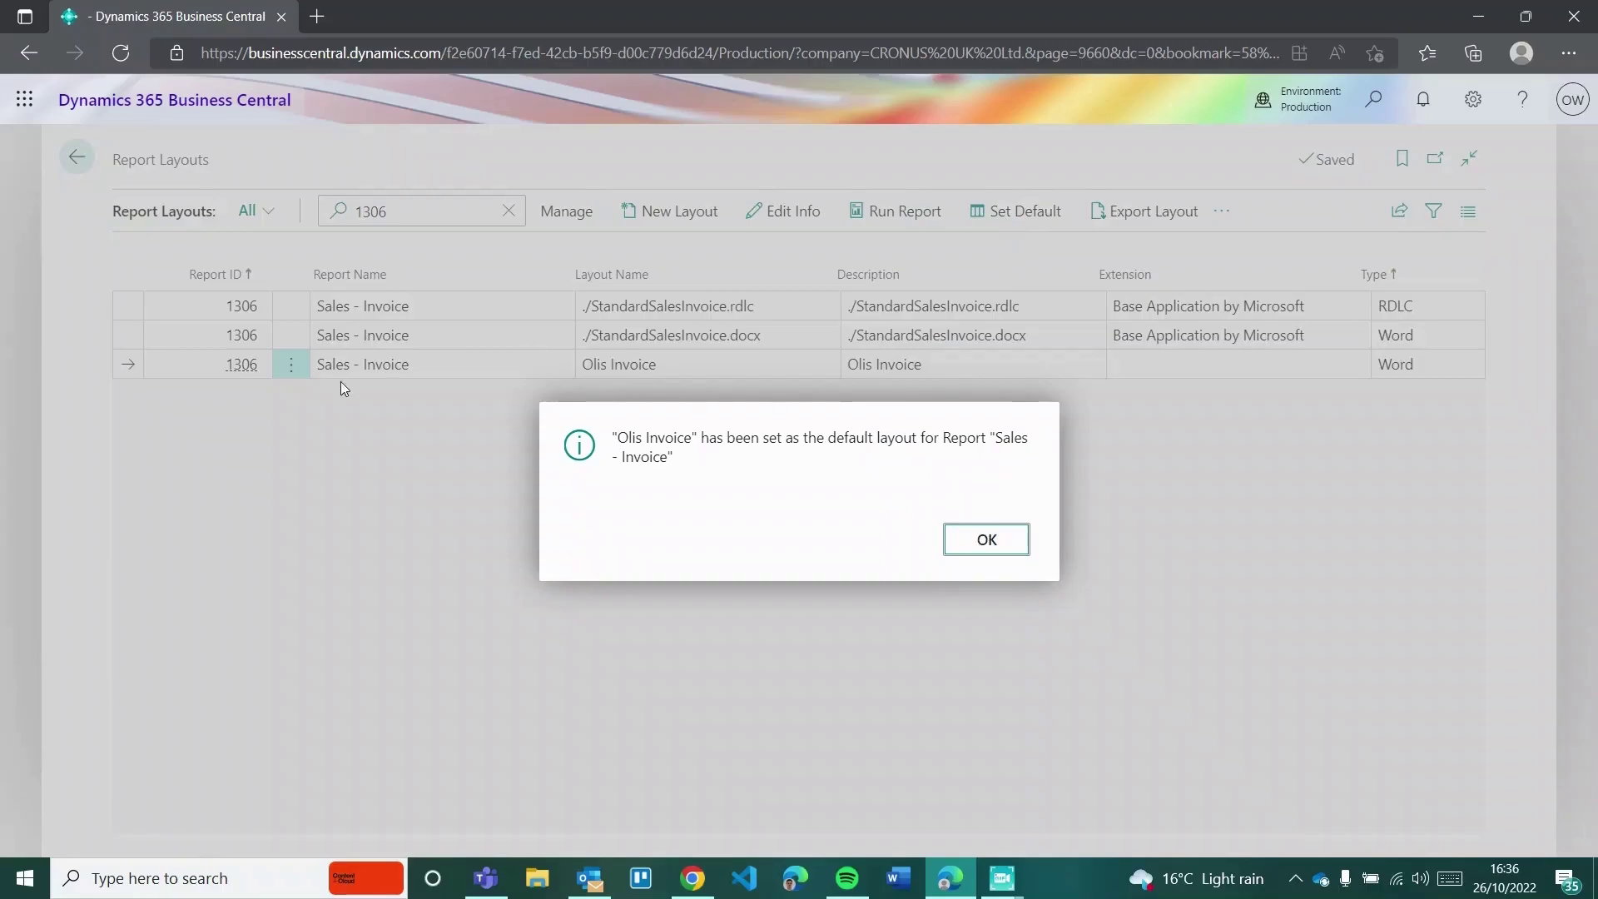
click(984, 539)
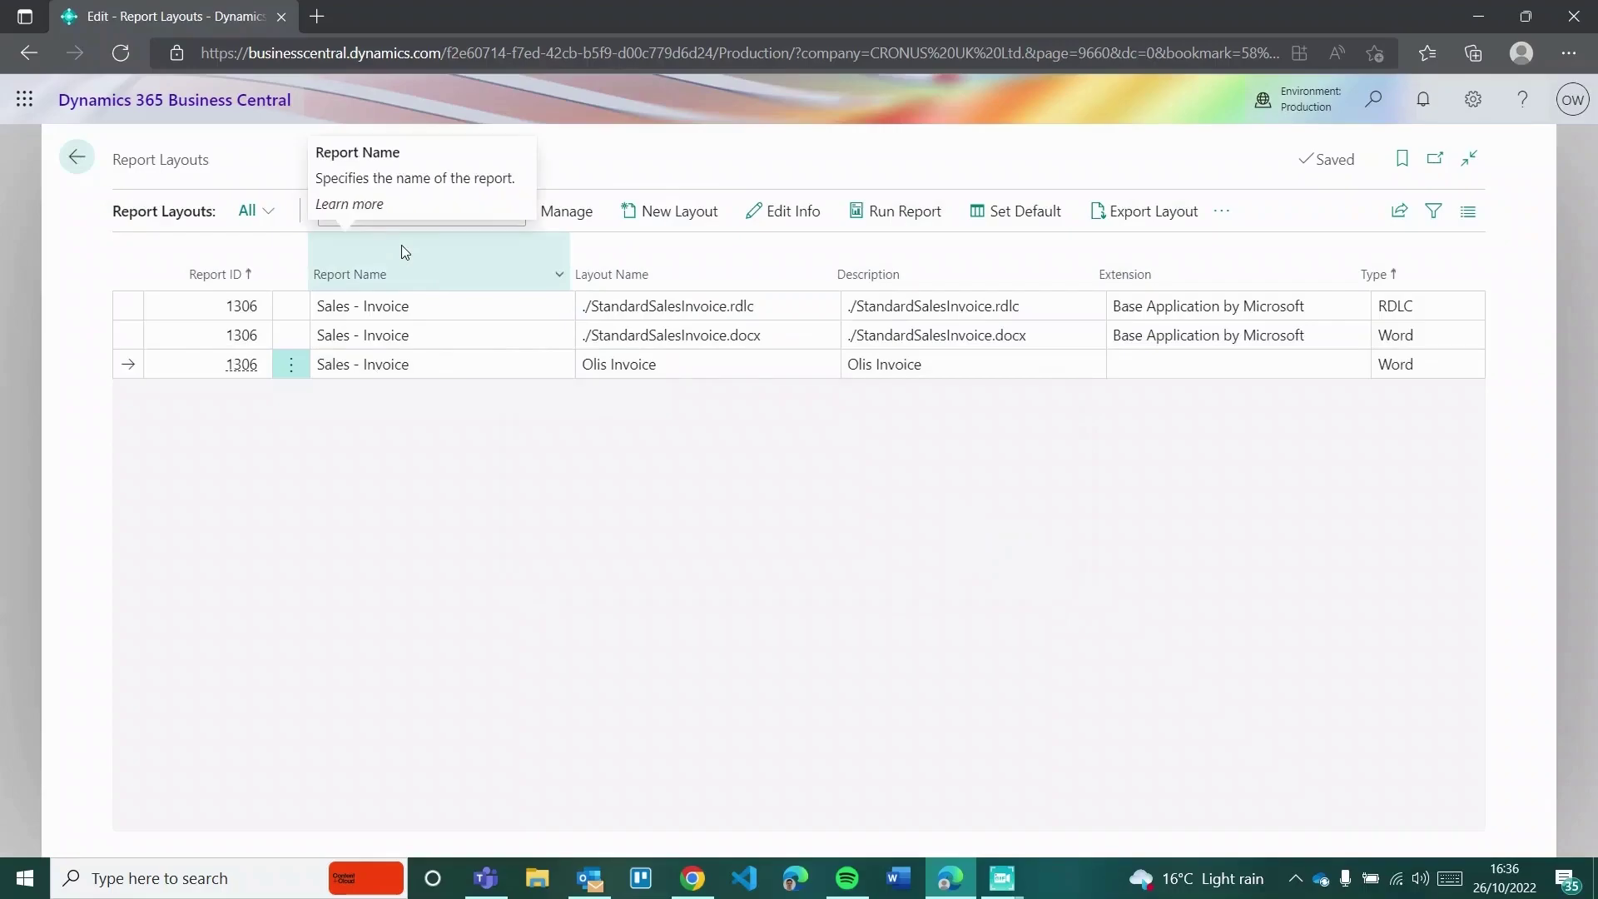
click(1220, 213)
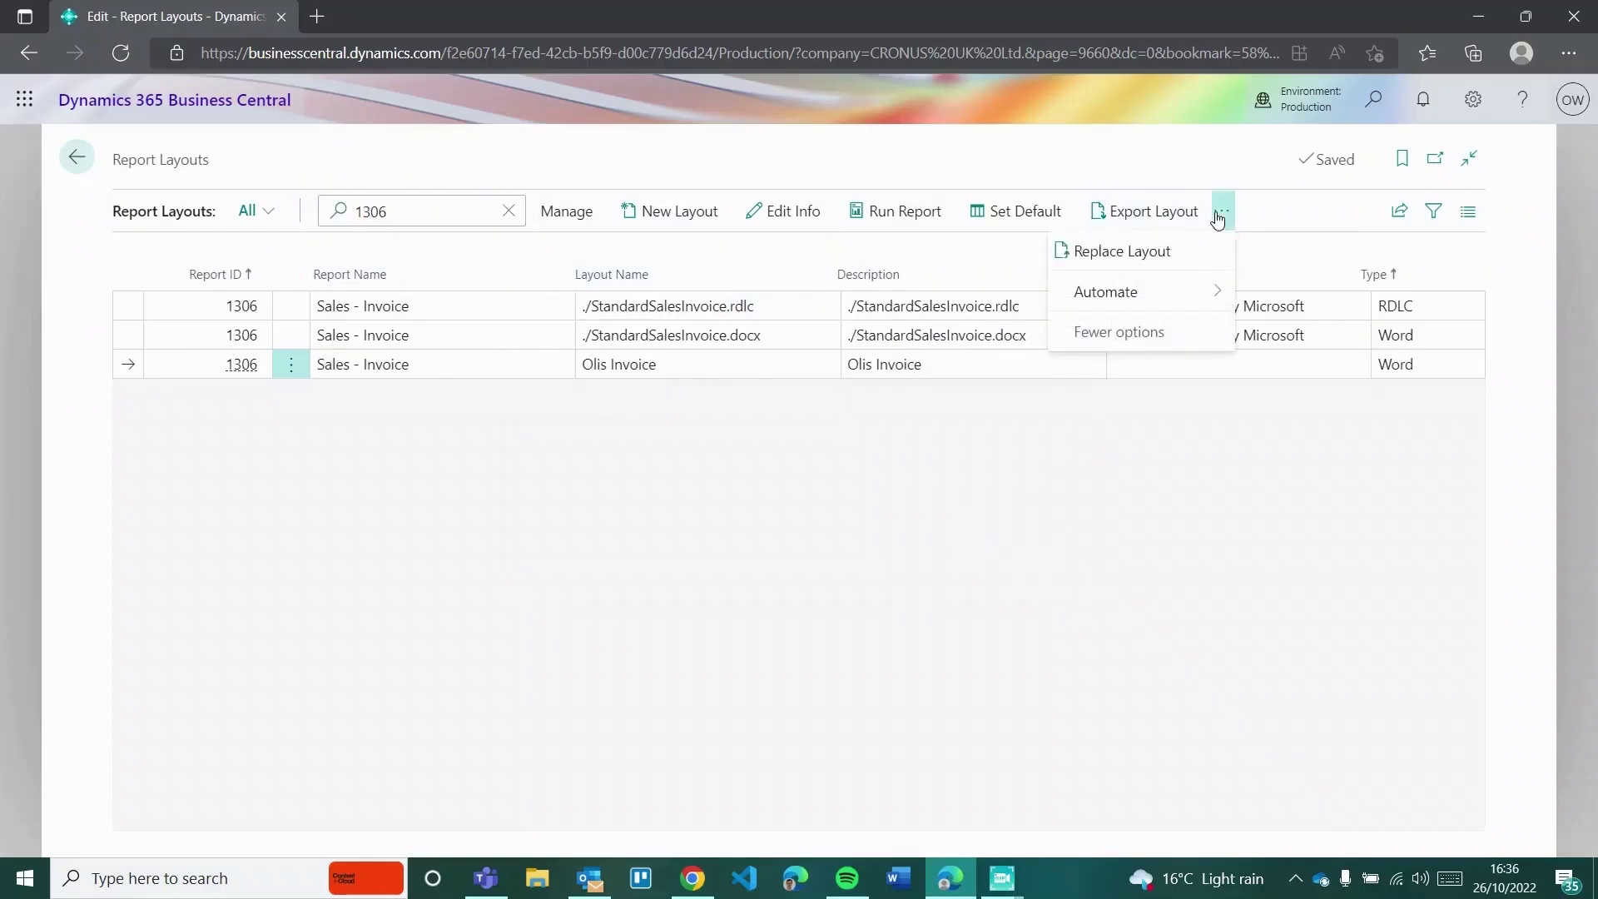
click(1194, 154)
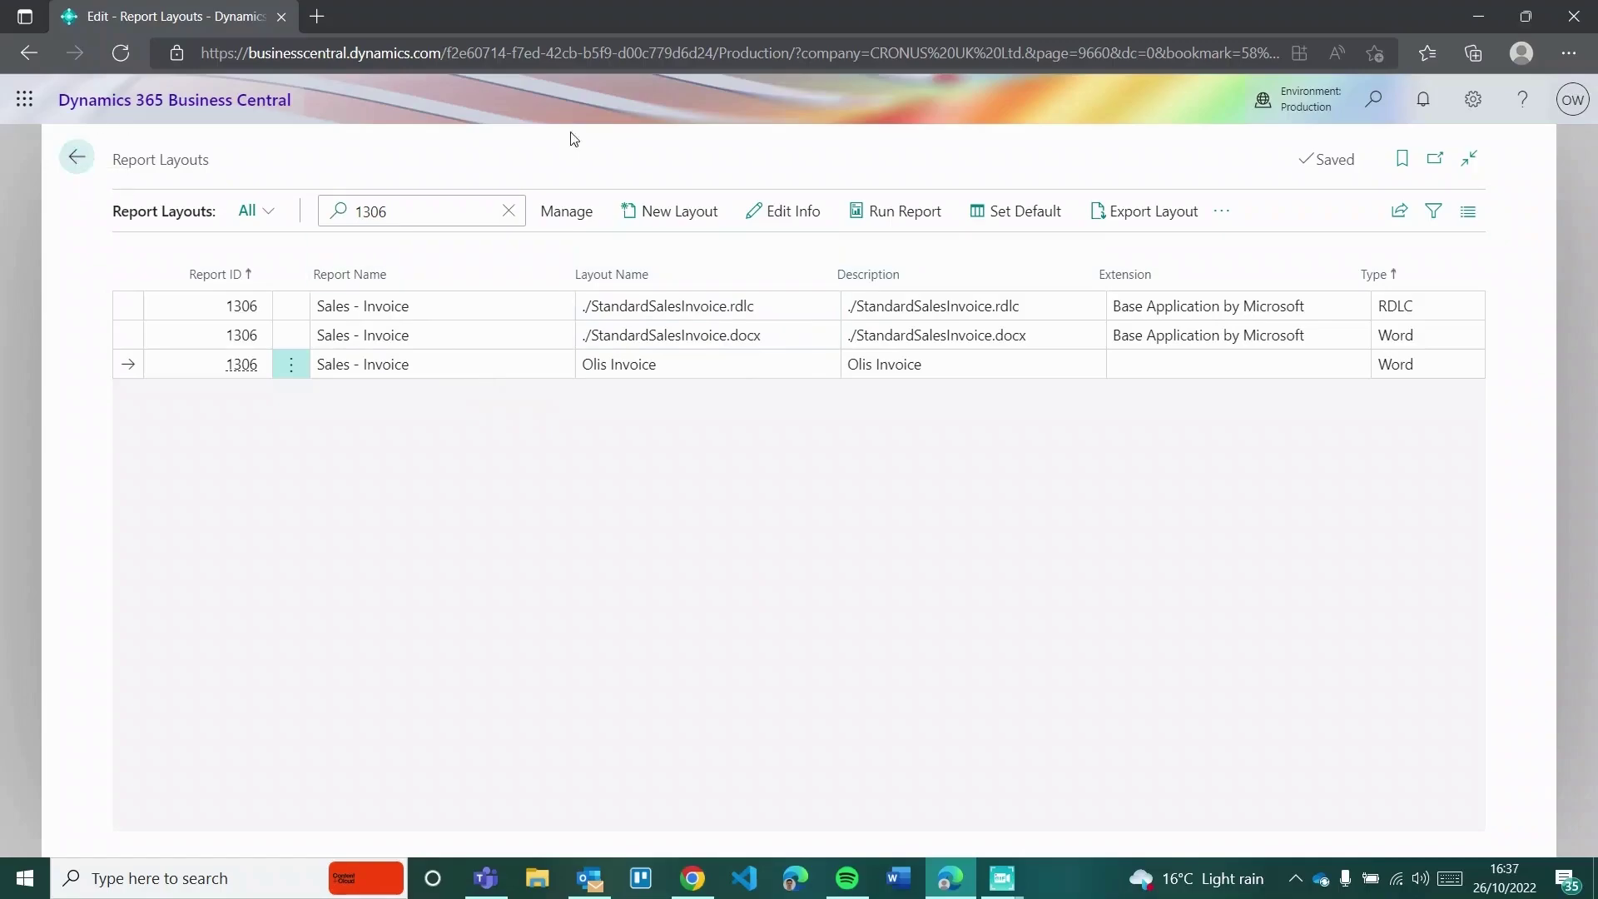
Run the Sales - Invoice report with the Olis Invoice layout, filter it to one posted sales invoice, and preview it.
click(908, 215)
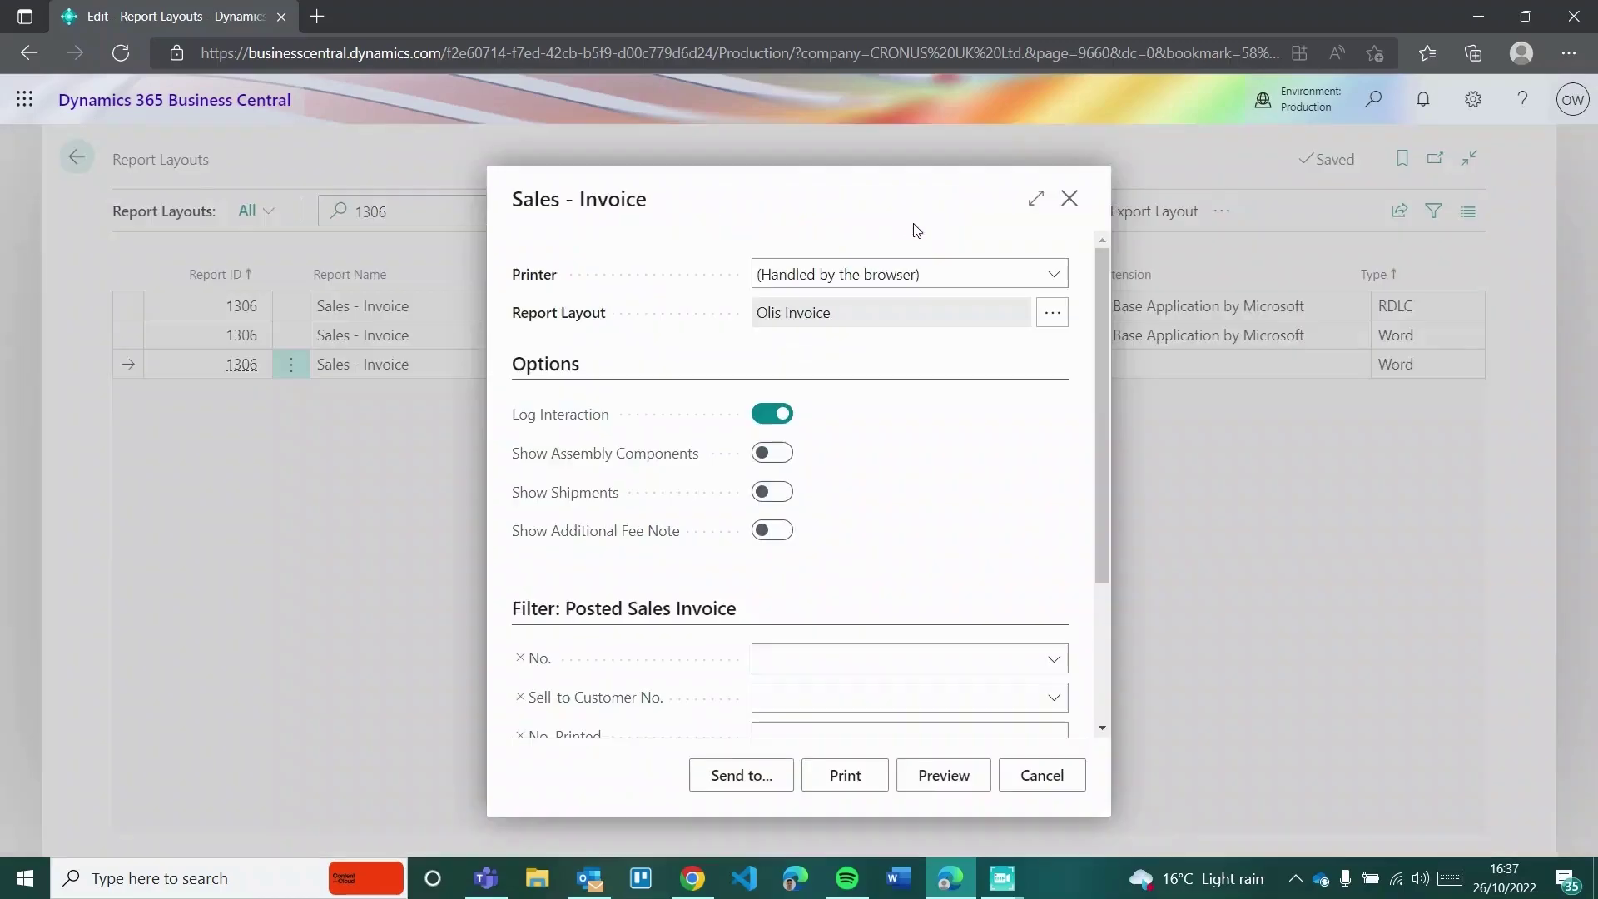
scroll(815, 557, down, 3)
scroll(815, 558, up, 3)
scroll(945, 541, down, 3)
click(1054, 450)
click(865, 615)
click(967, 787)
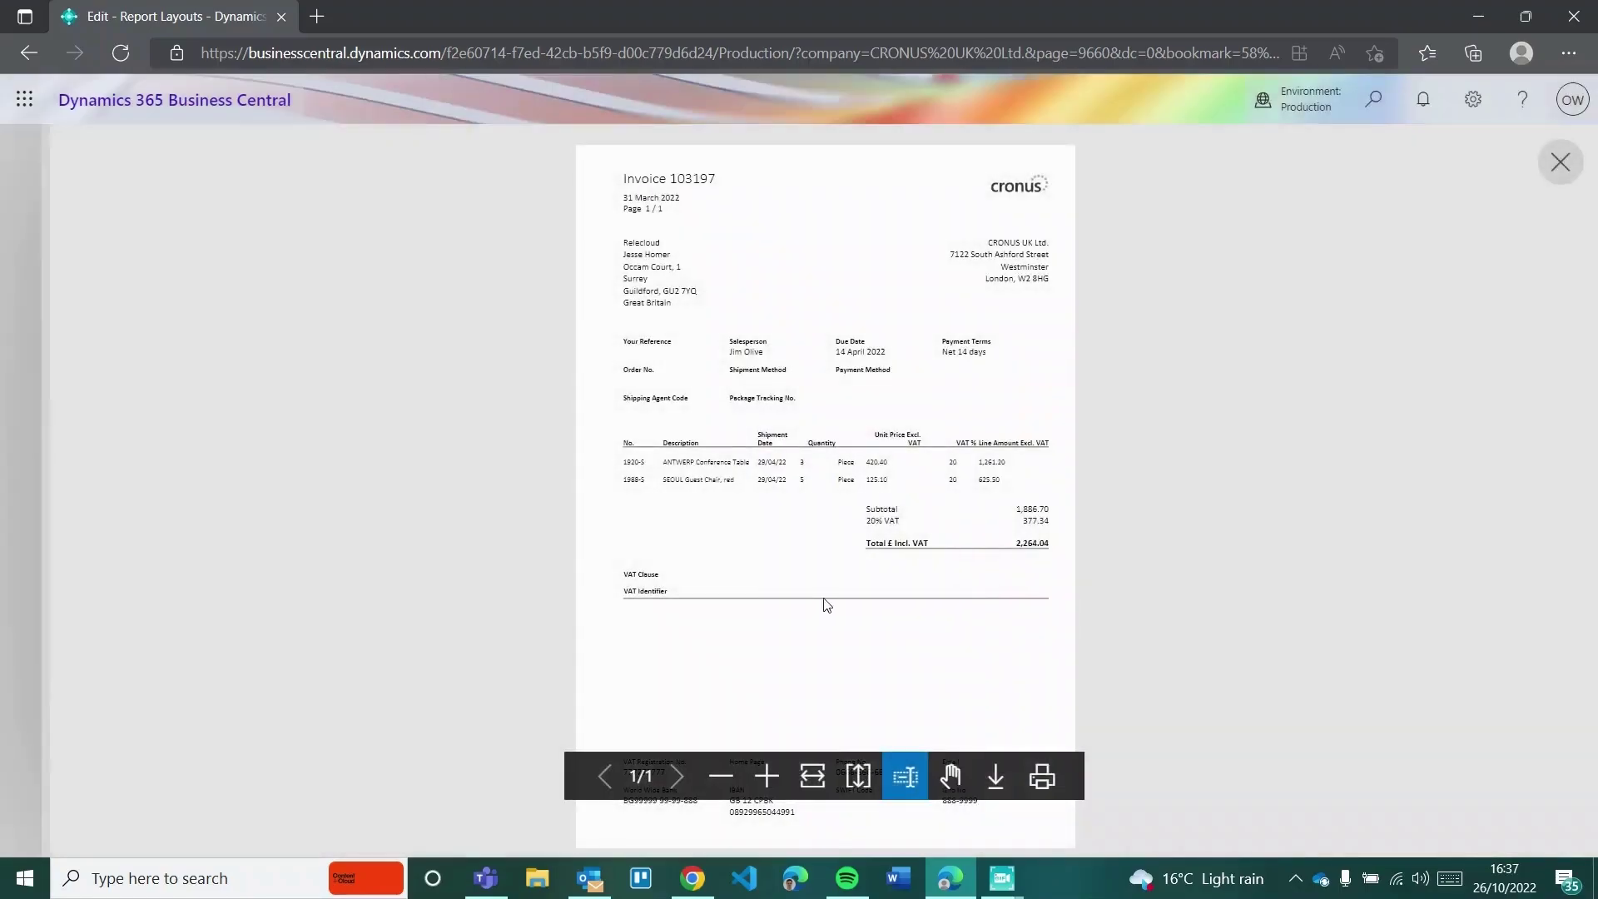
Close the invoice preview and its report request, leave Report Layouts, and open the Customers list.
click(1561, 162)
click(1068, 199)
click(730, 334)
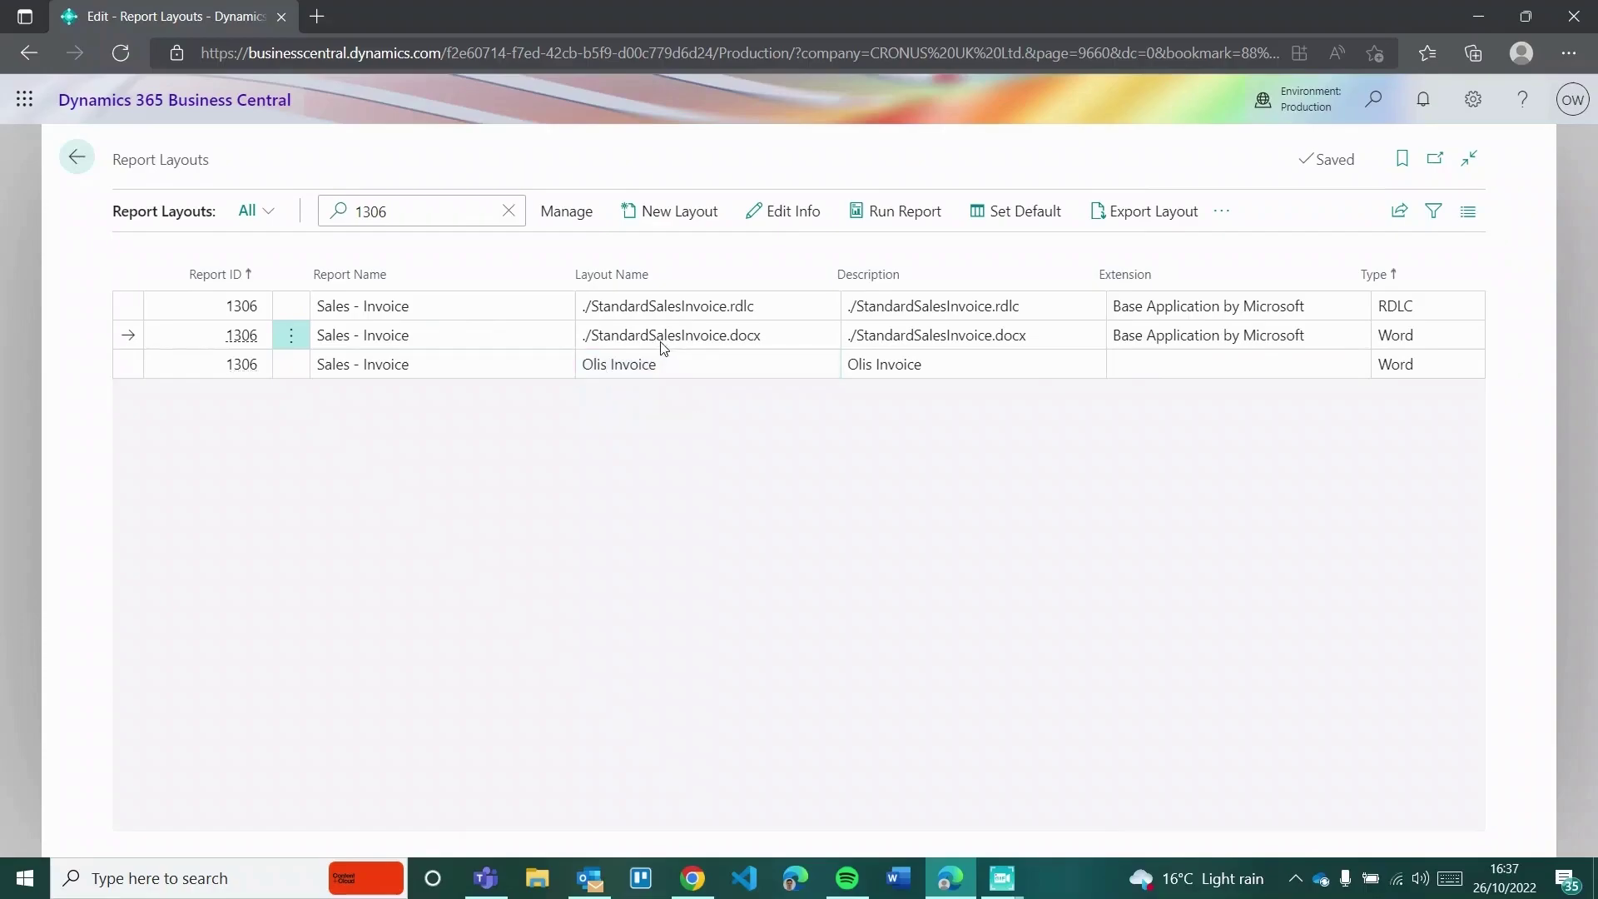
click(79, 160)
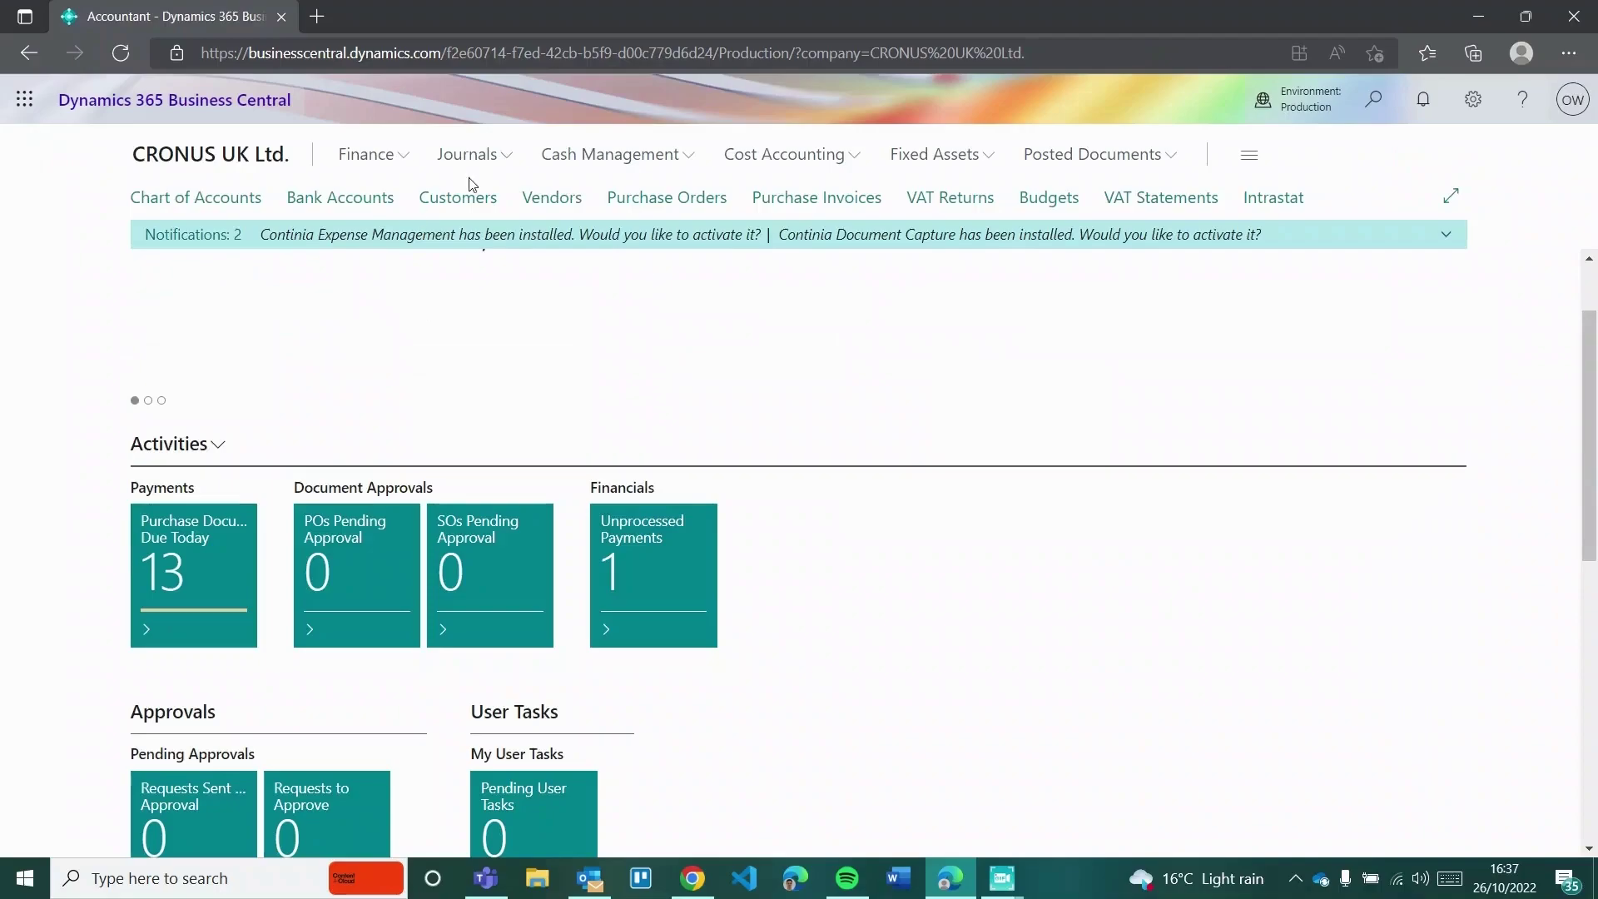
click(458, 199)
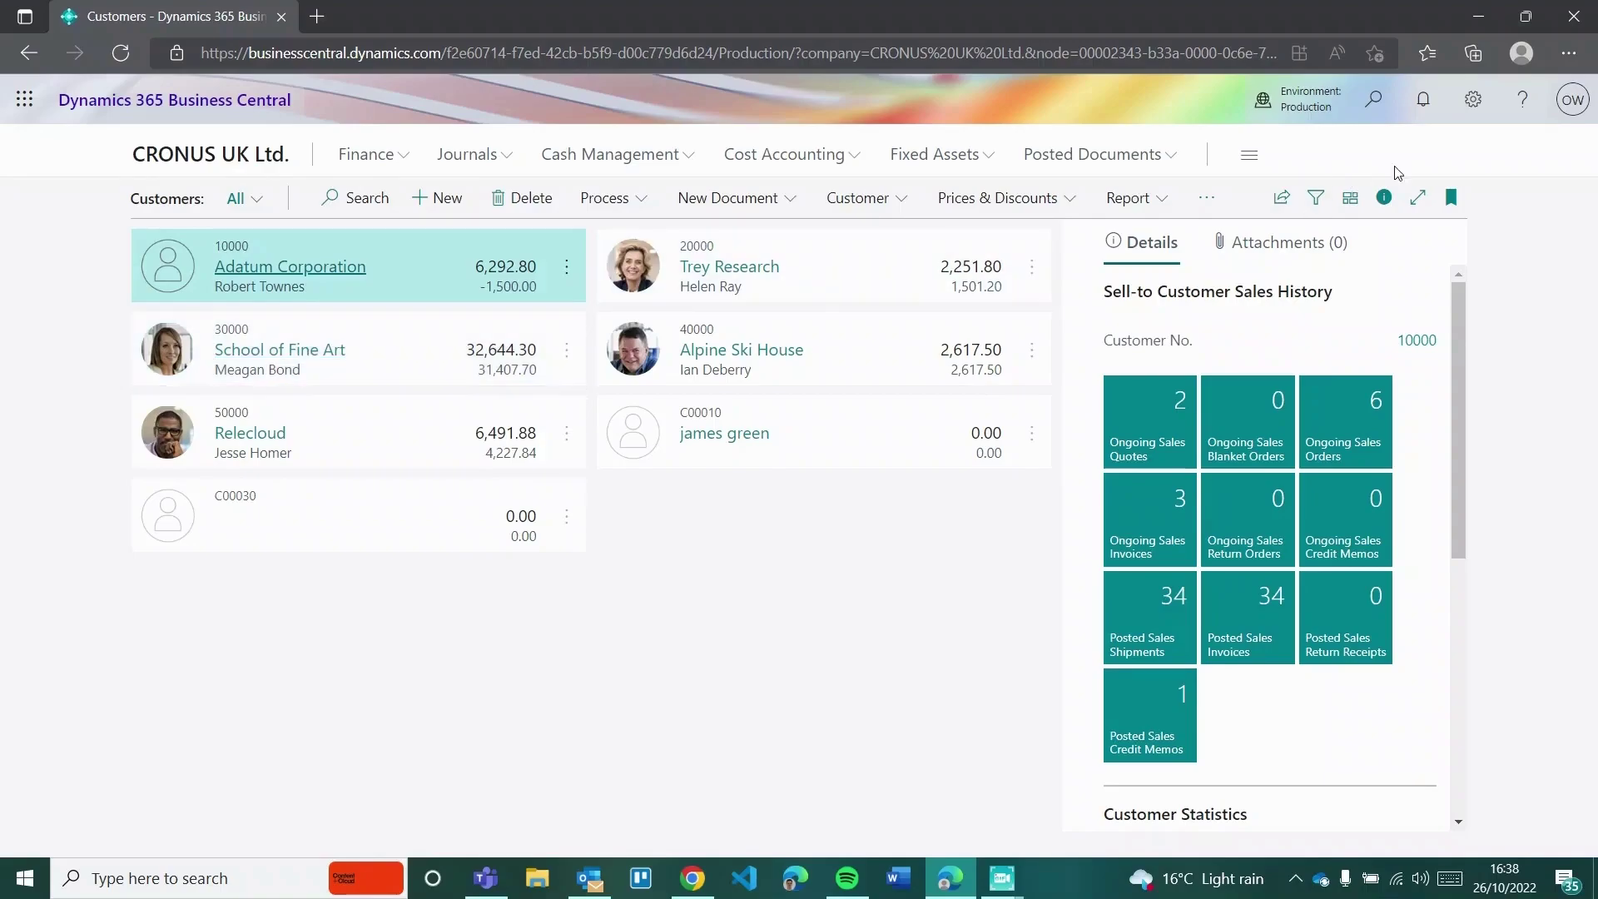
Find Posted Sales Invoices and open the first Adatum Corporation invoice in the list.
click(1373, 101)
text(posted sales)
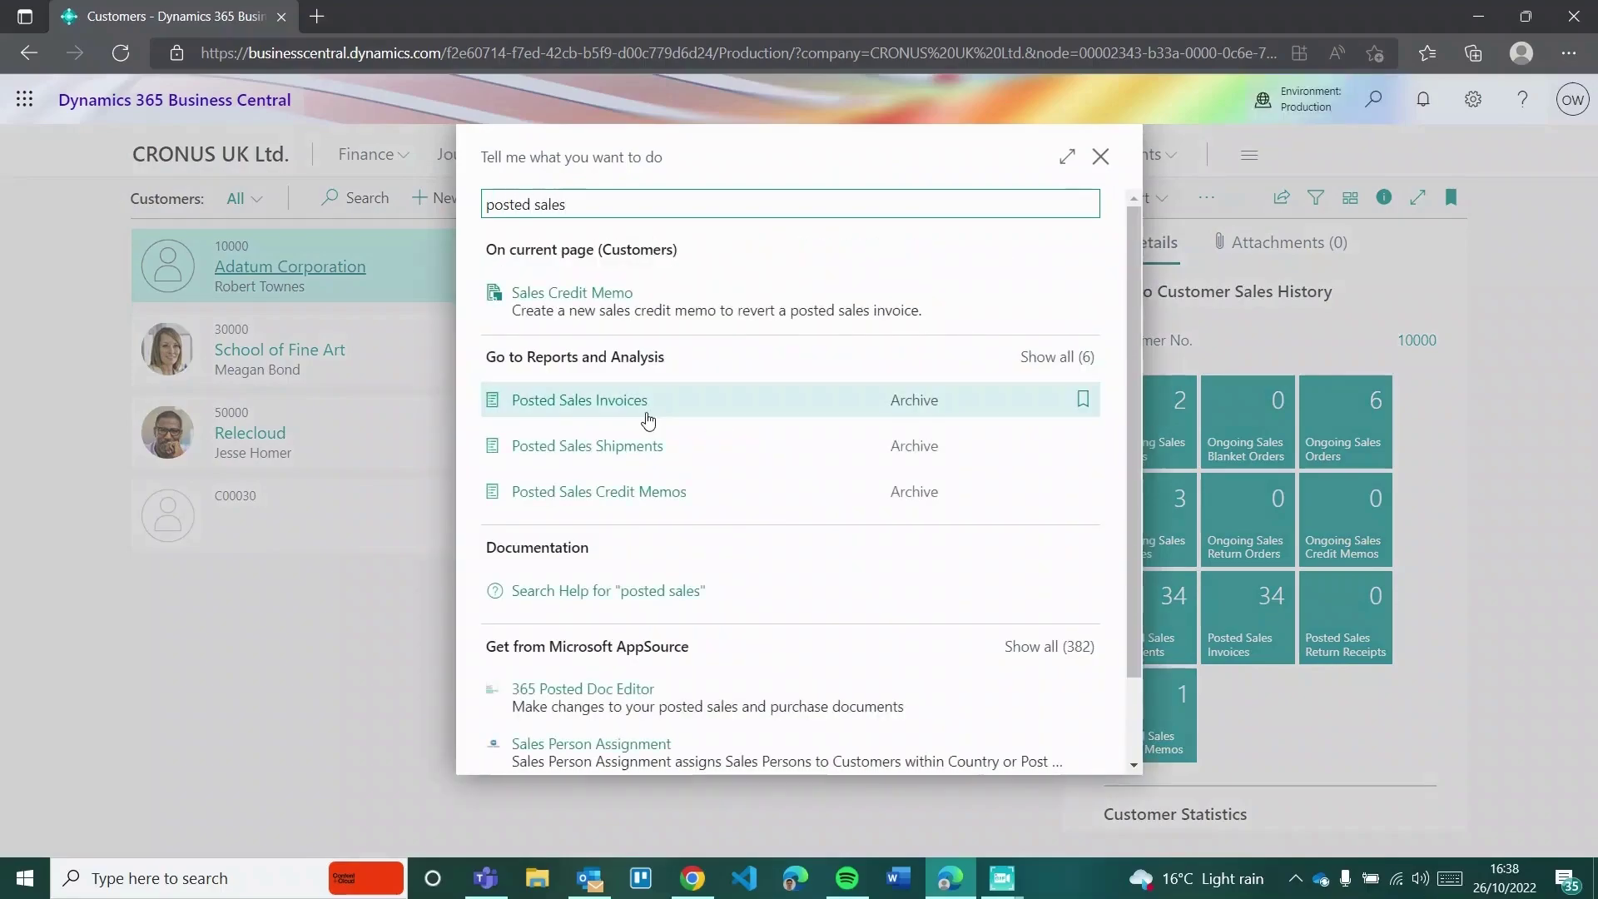
click(649, 419)
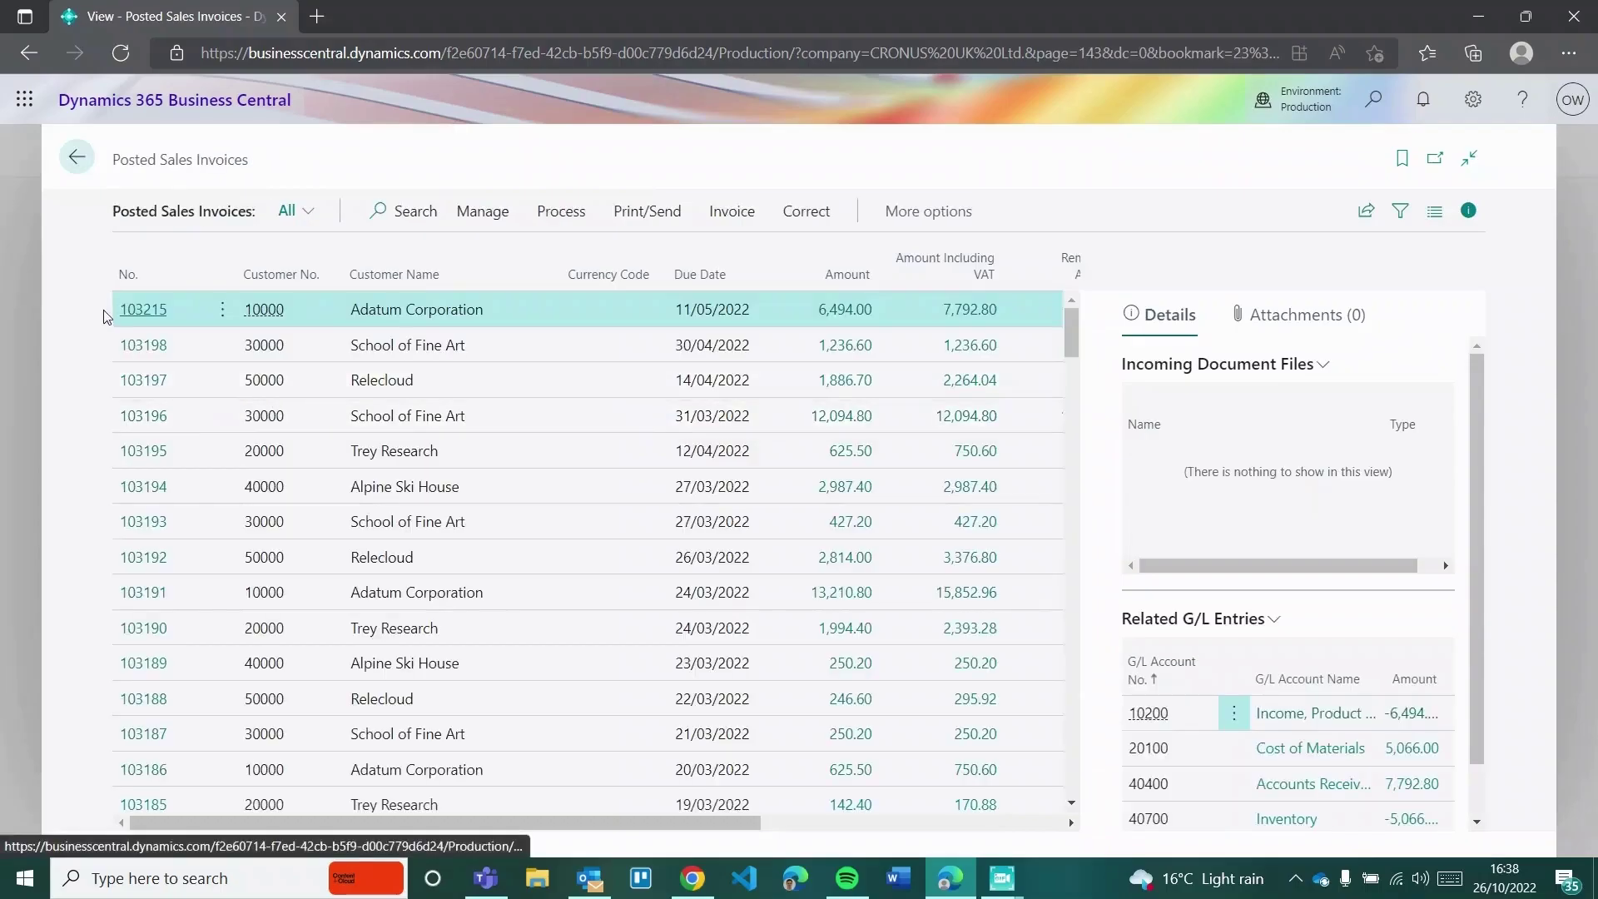
click(127, 315)
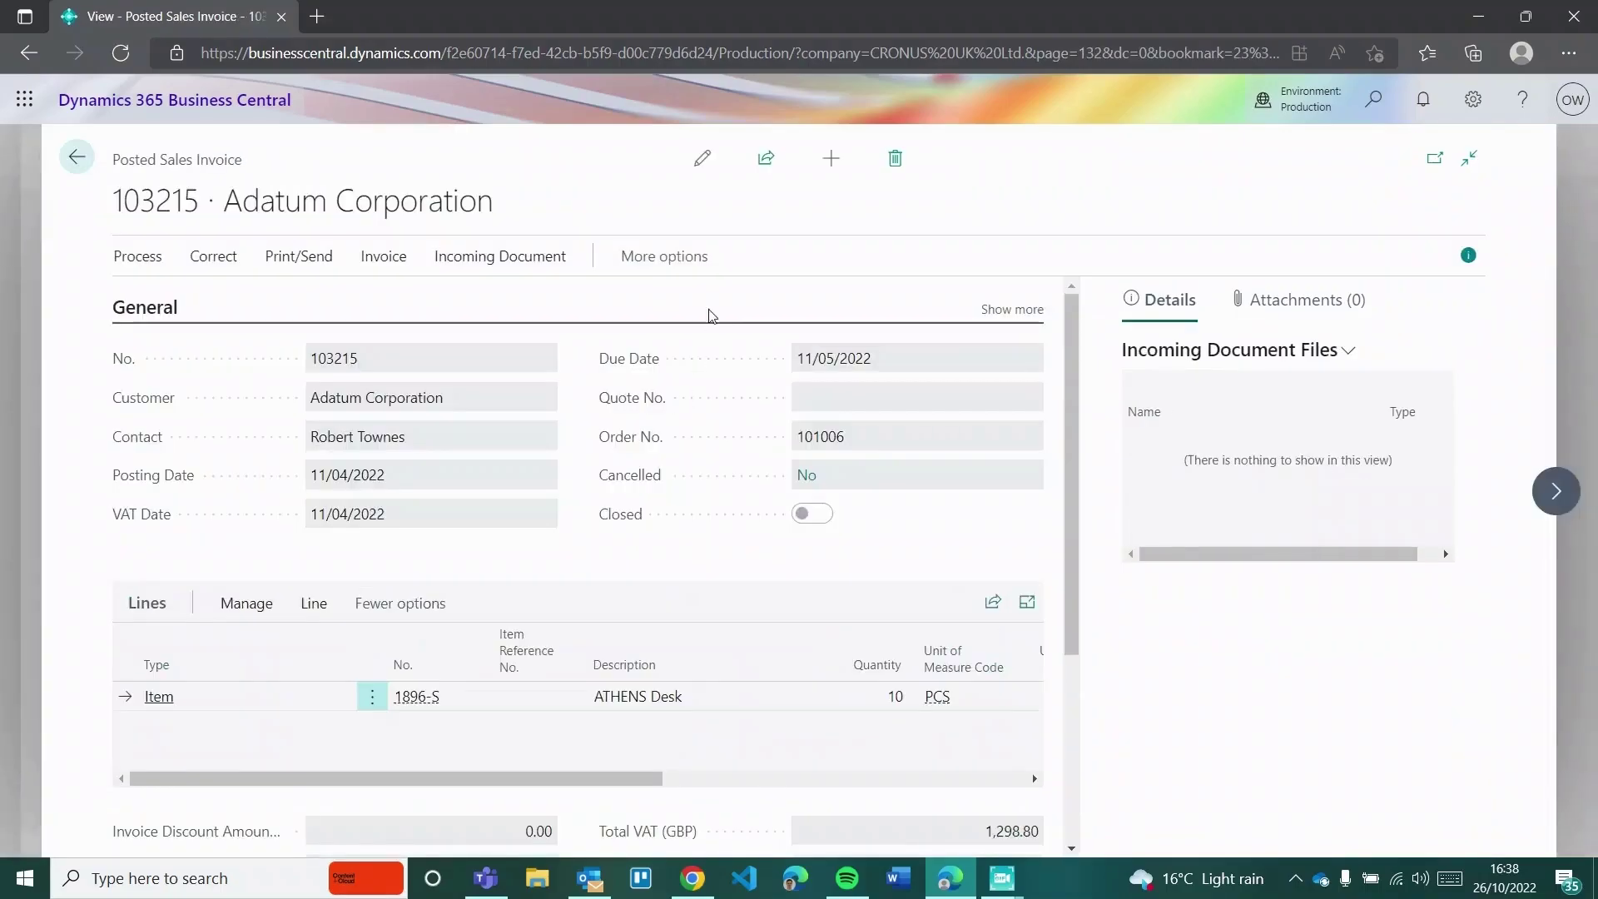
Open the print request for the posted invoice, review its options and filters, and bring up the available report layouts.
click(310, 264)
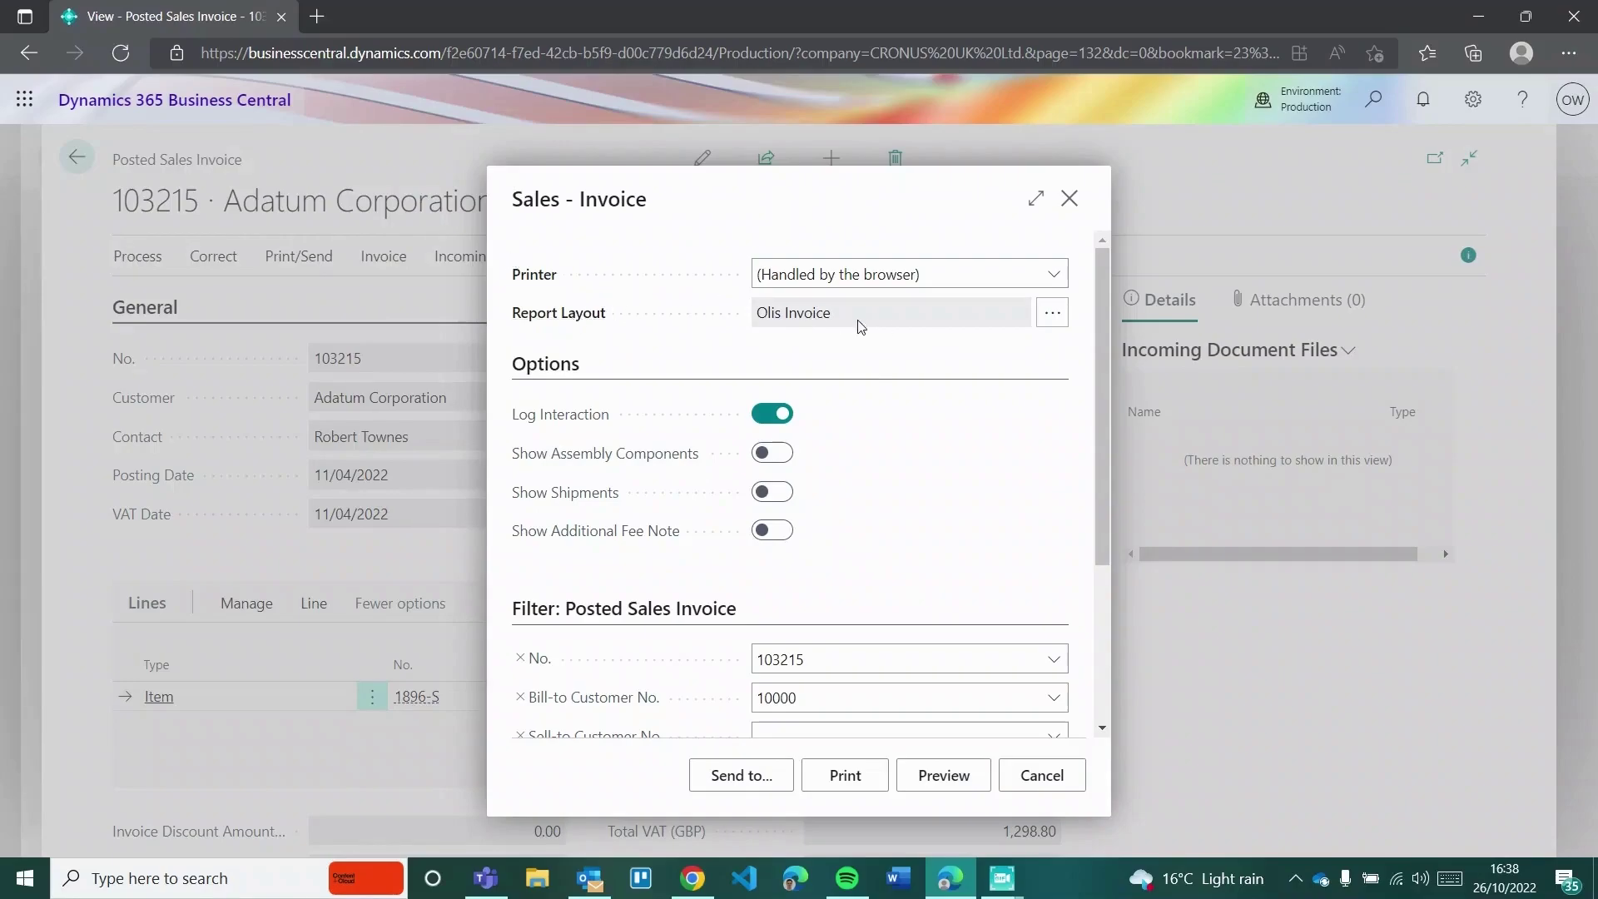
scroll(866, 514, down, 3)
scroll(865, 514, up, 3)
scroll(916, 578, down, 1)
scroll(917, 578, up, 1)
click(1052, 314)
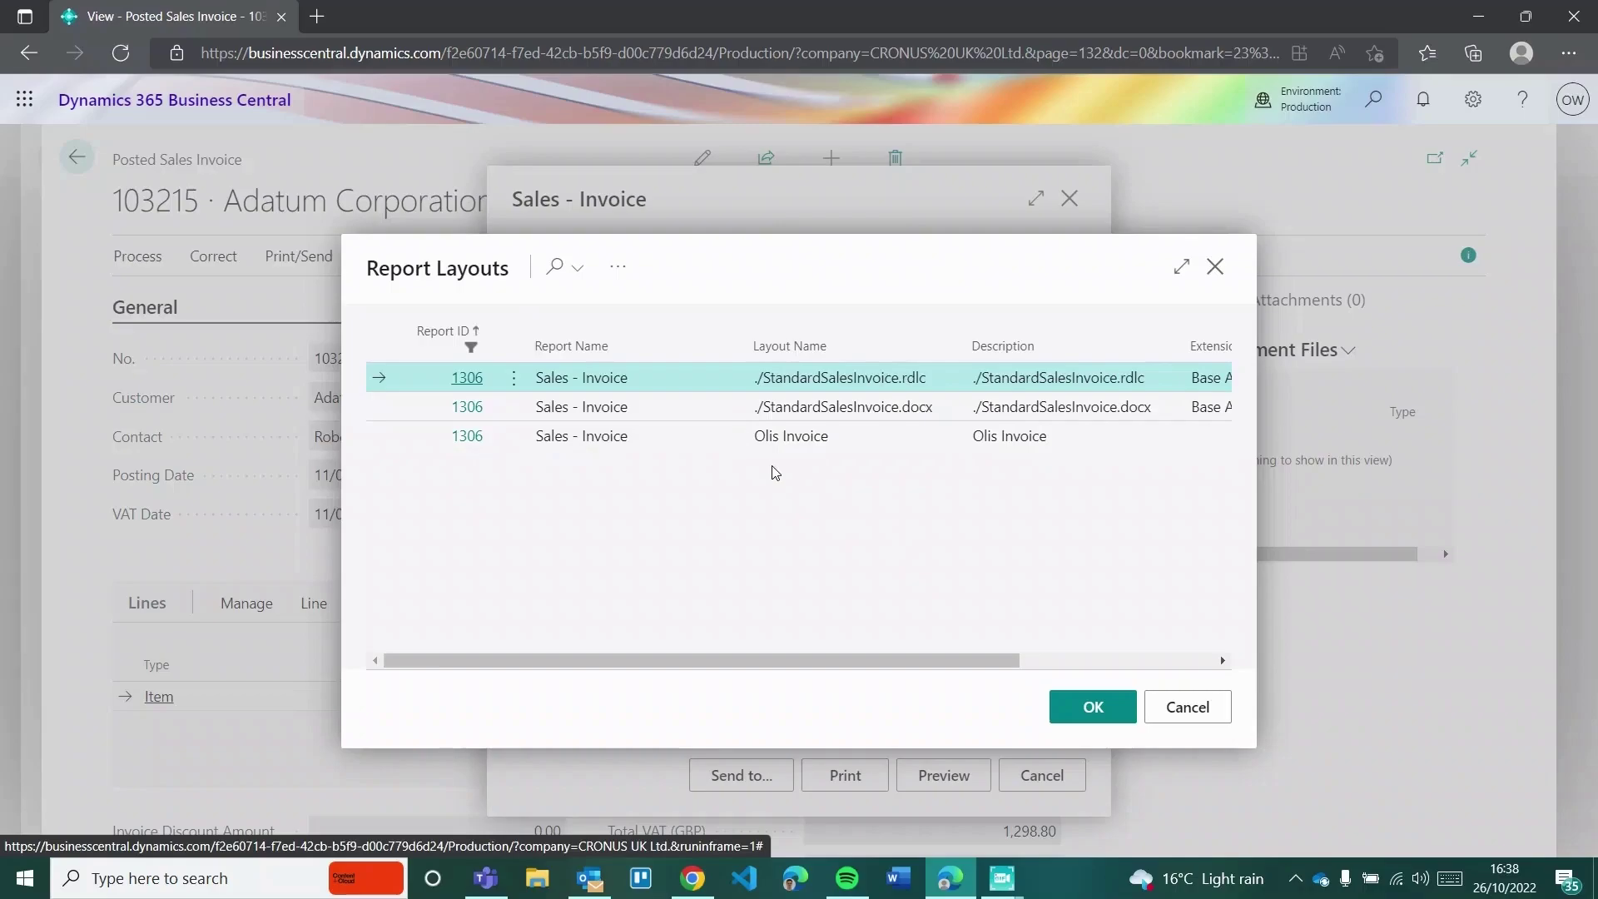
Try to delete the built-in ./StandardSalesInvoice.rdlc layout from the Sales - Invoice layouts and refresh the list.
click(619, 265)
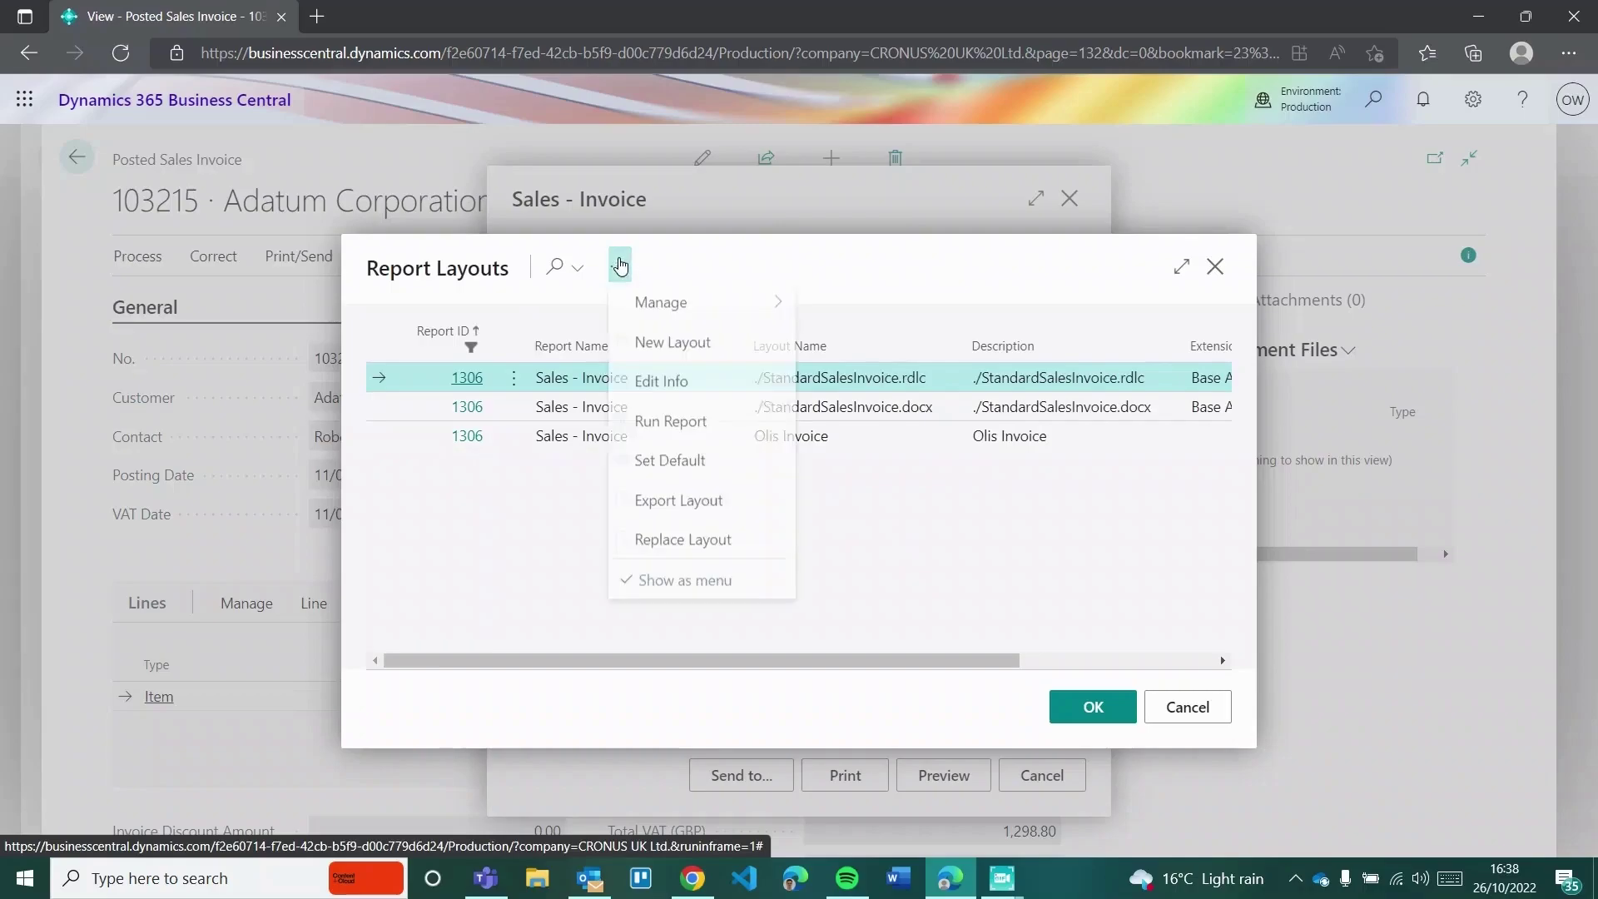
mouse_move(680, 317)
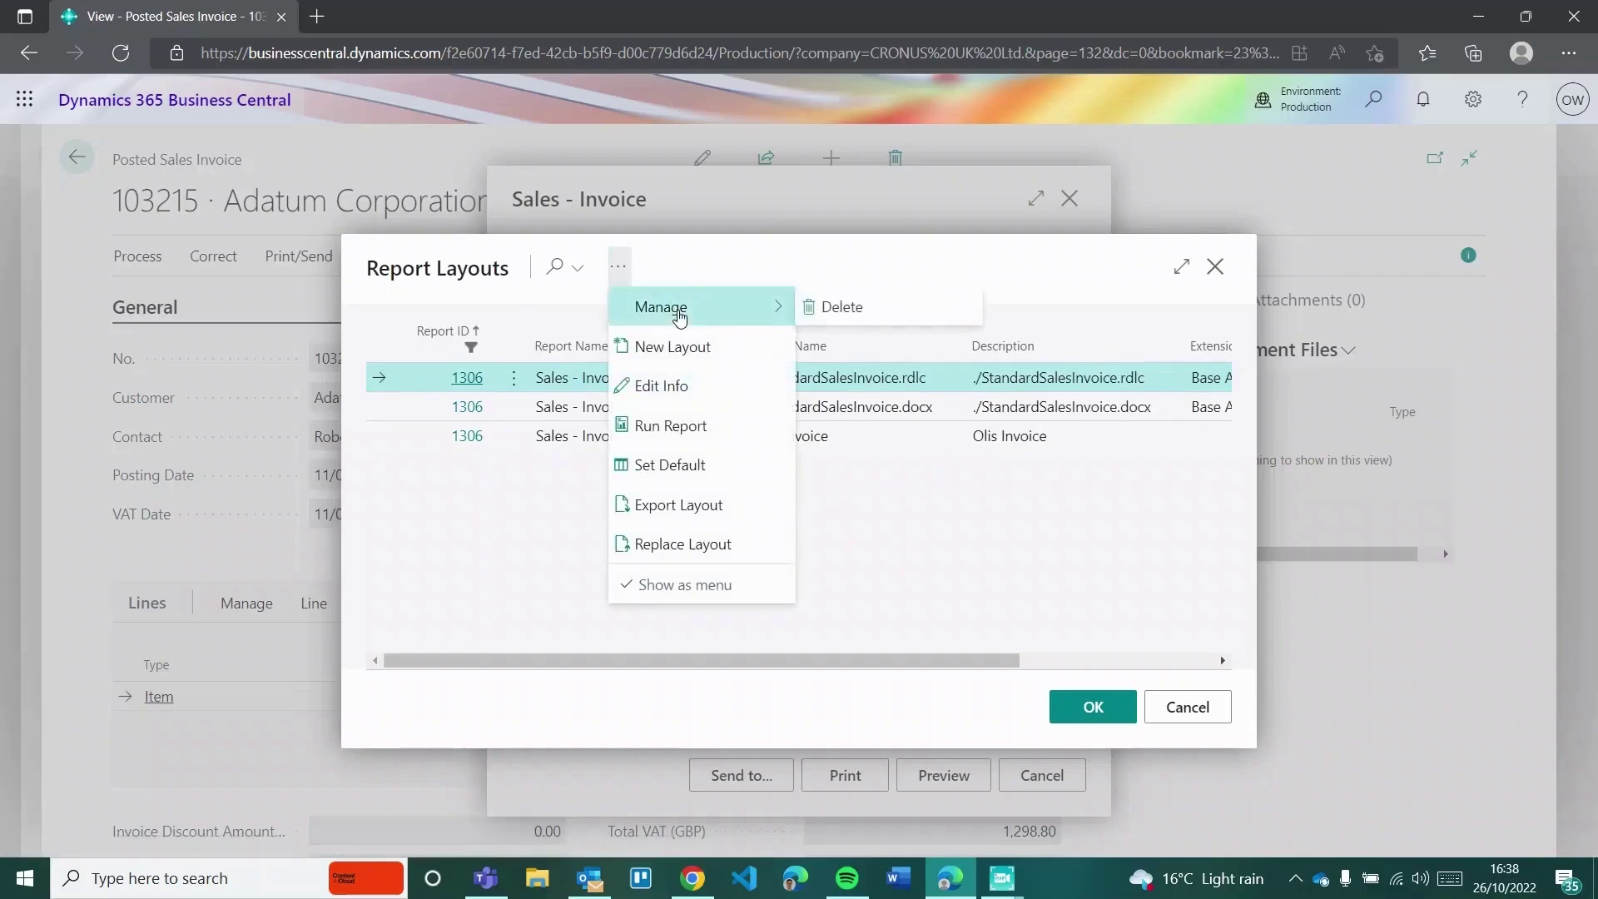
click(830, 310)
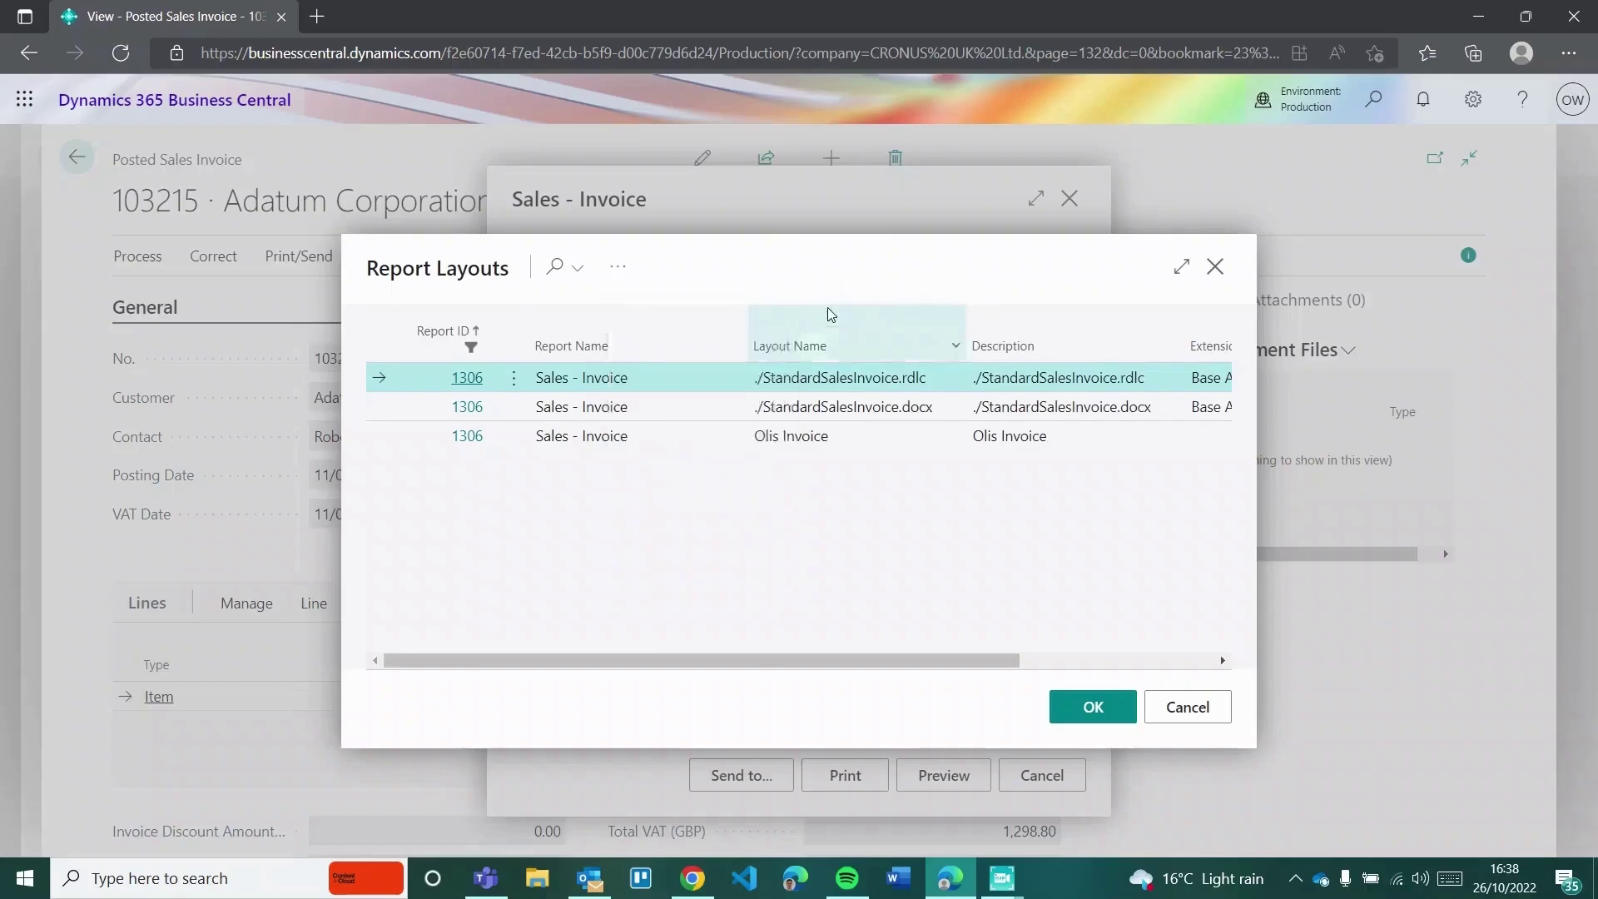
click(884, 551)
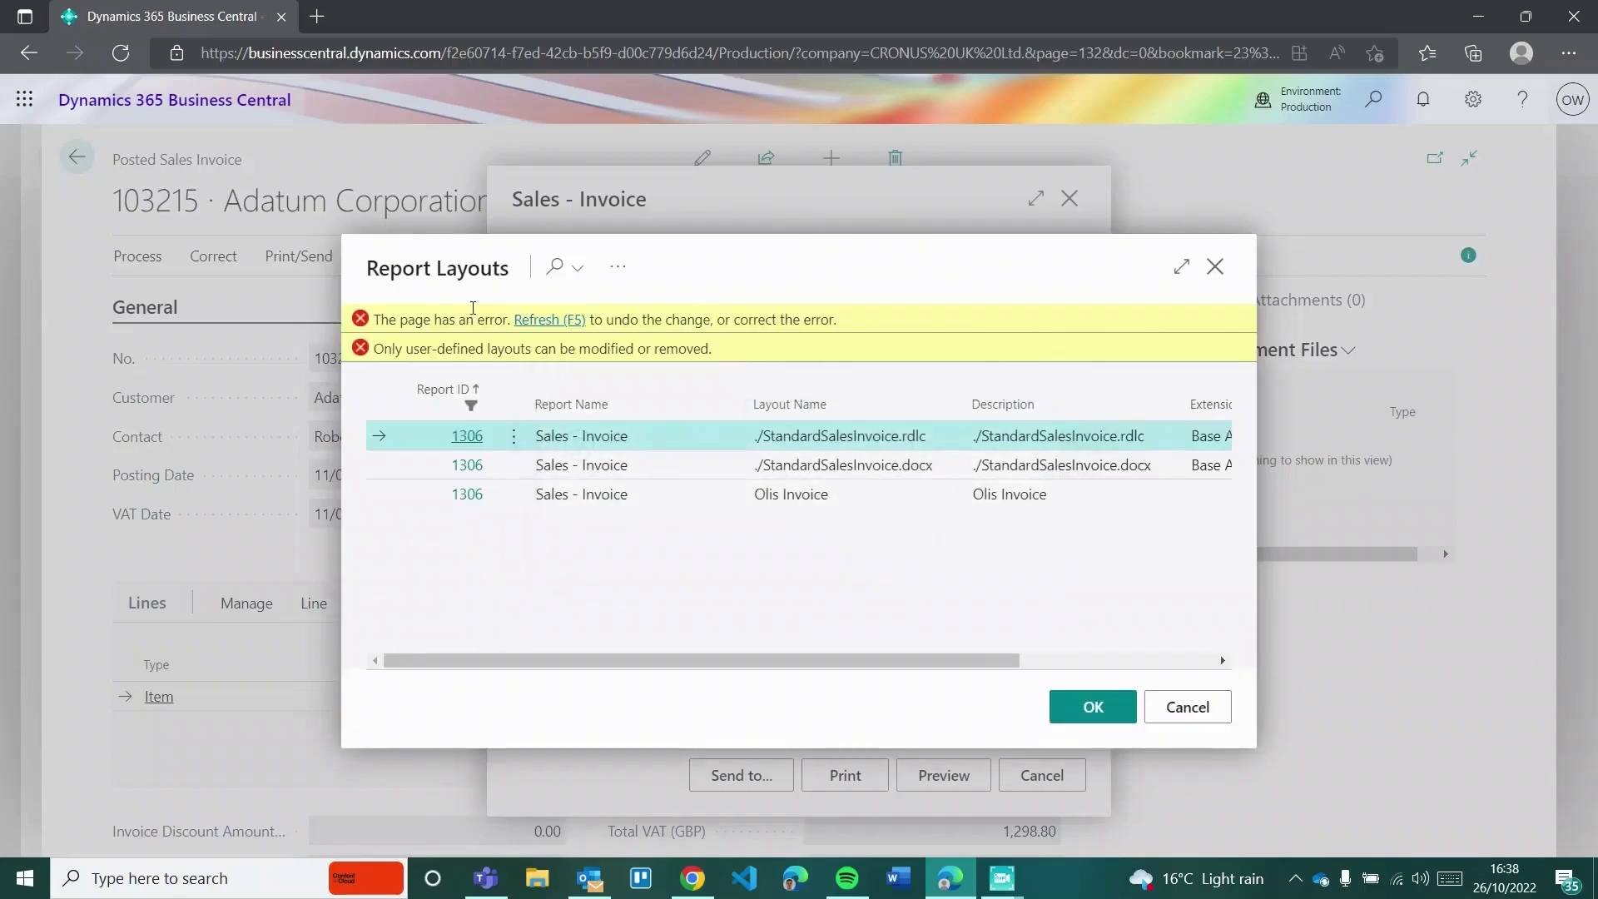
click(571, 326)
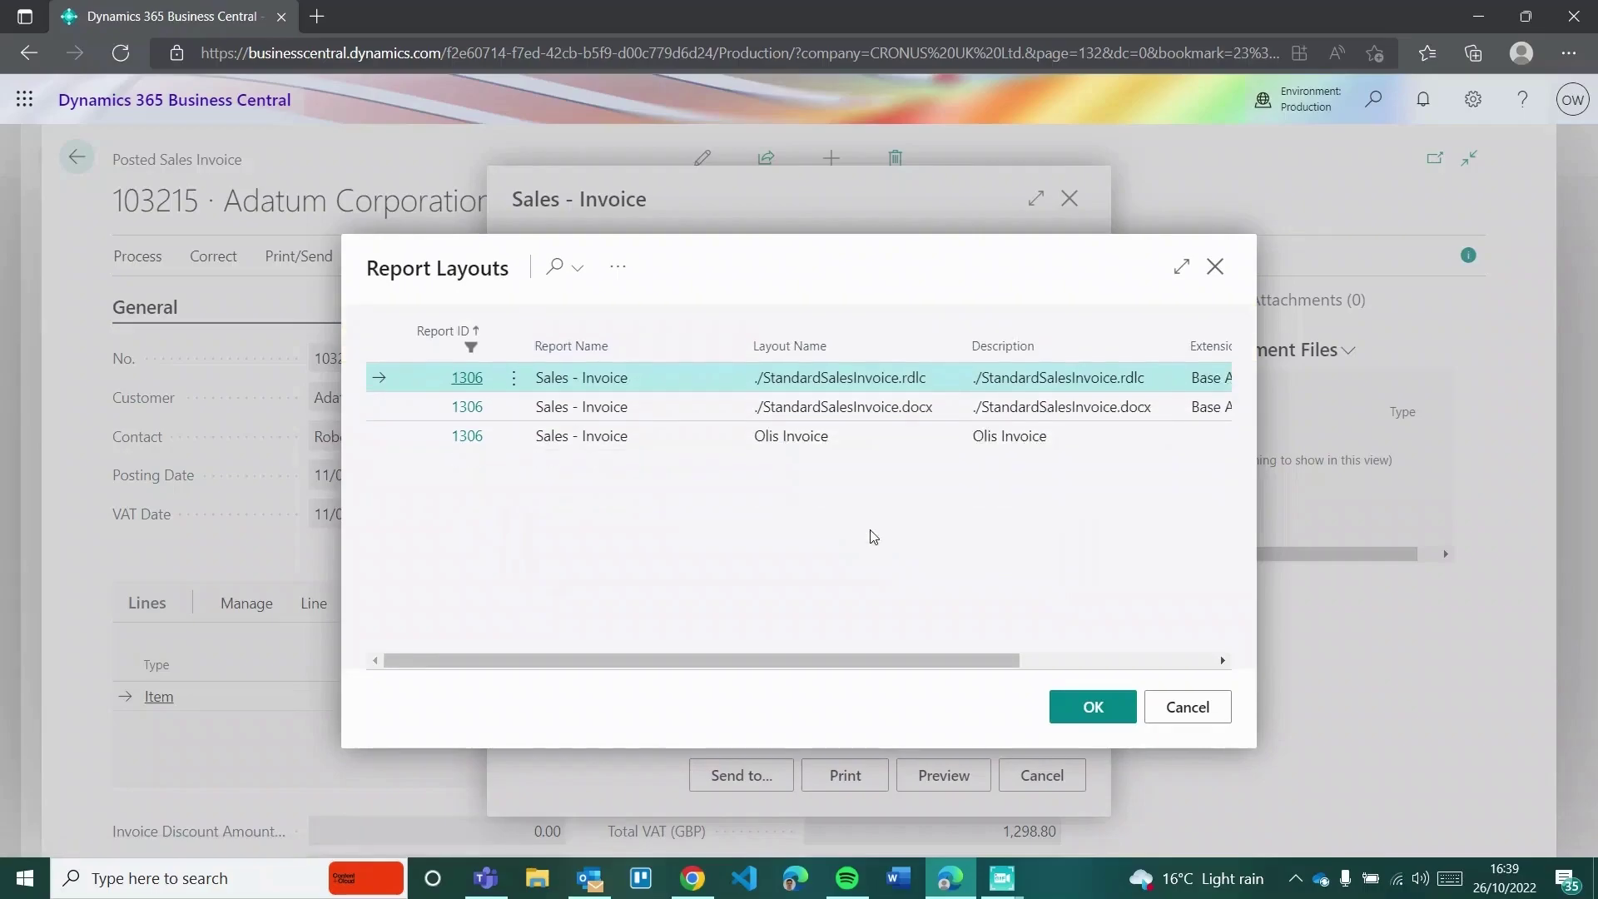
Look up the layouts for report 1306 in Custom Report Layouts and return to the invoice's layout selection.
click(1366, 98)
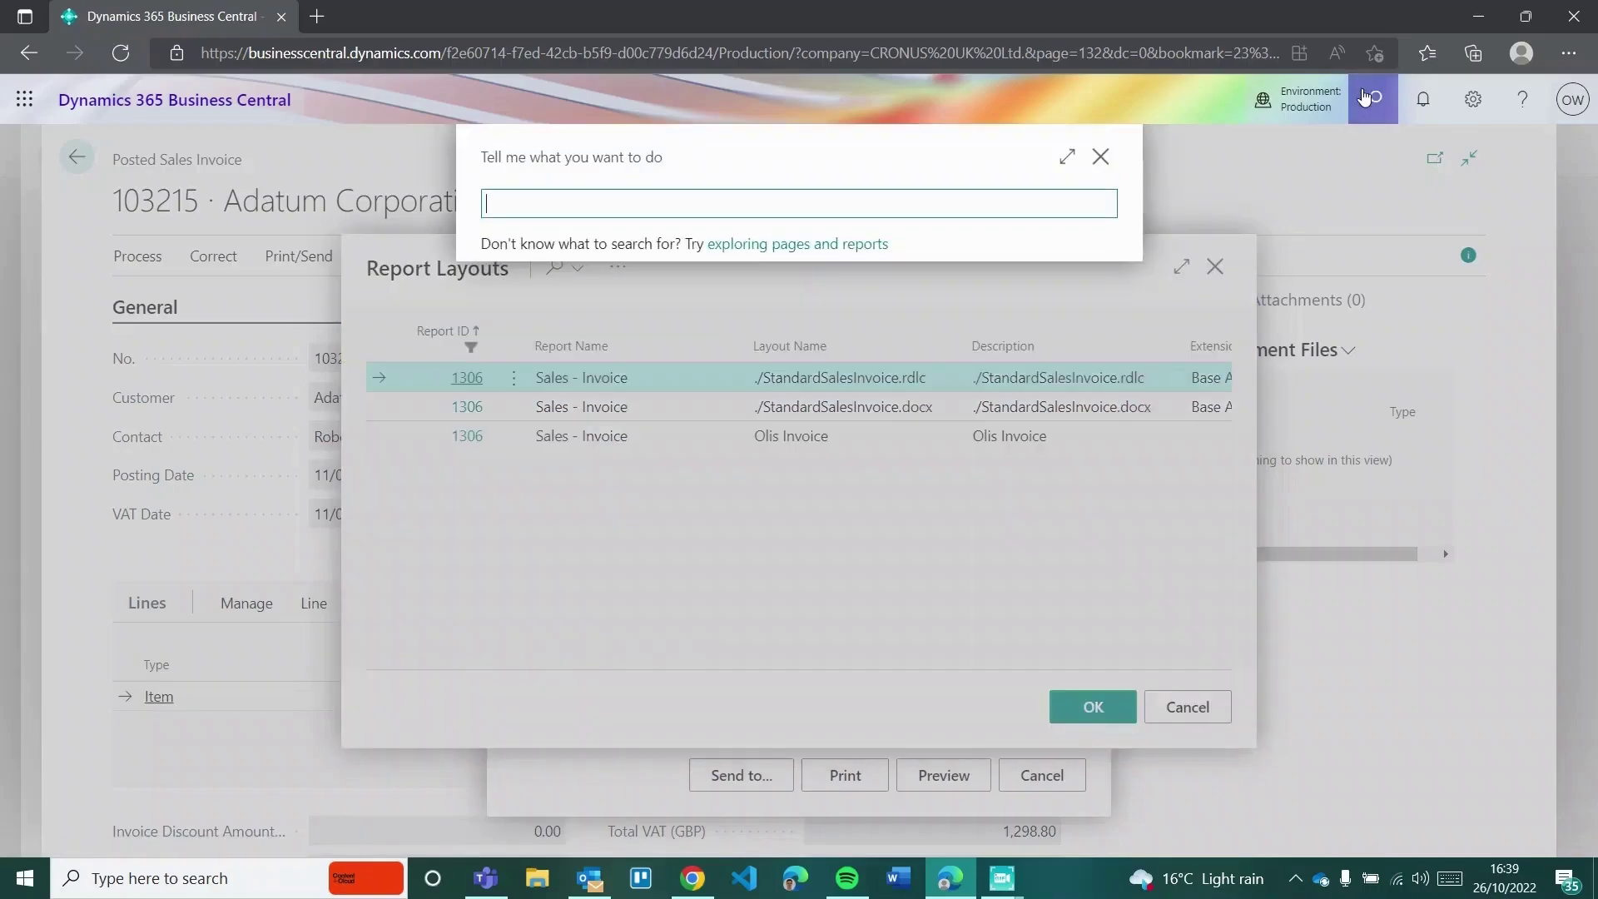
text(custom repo)
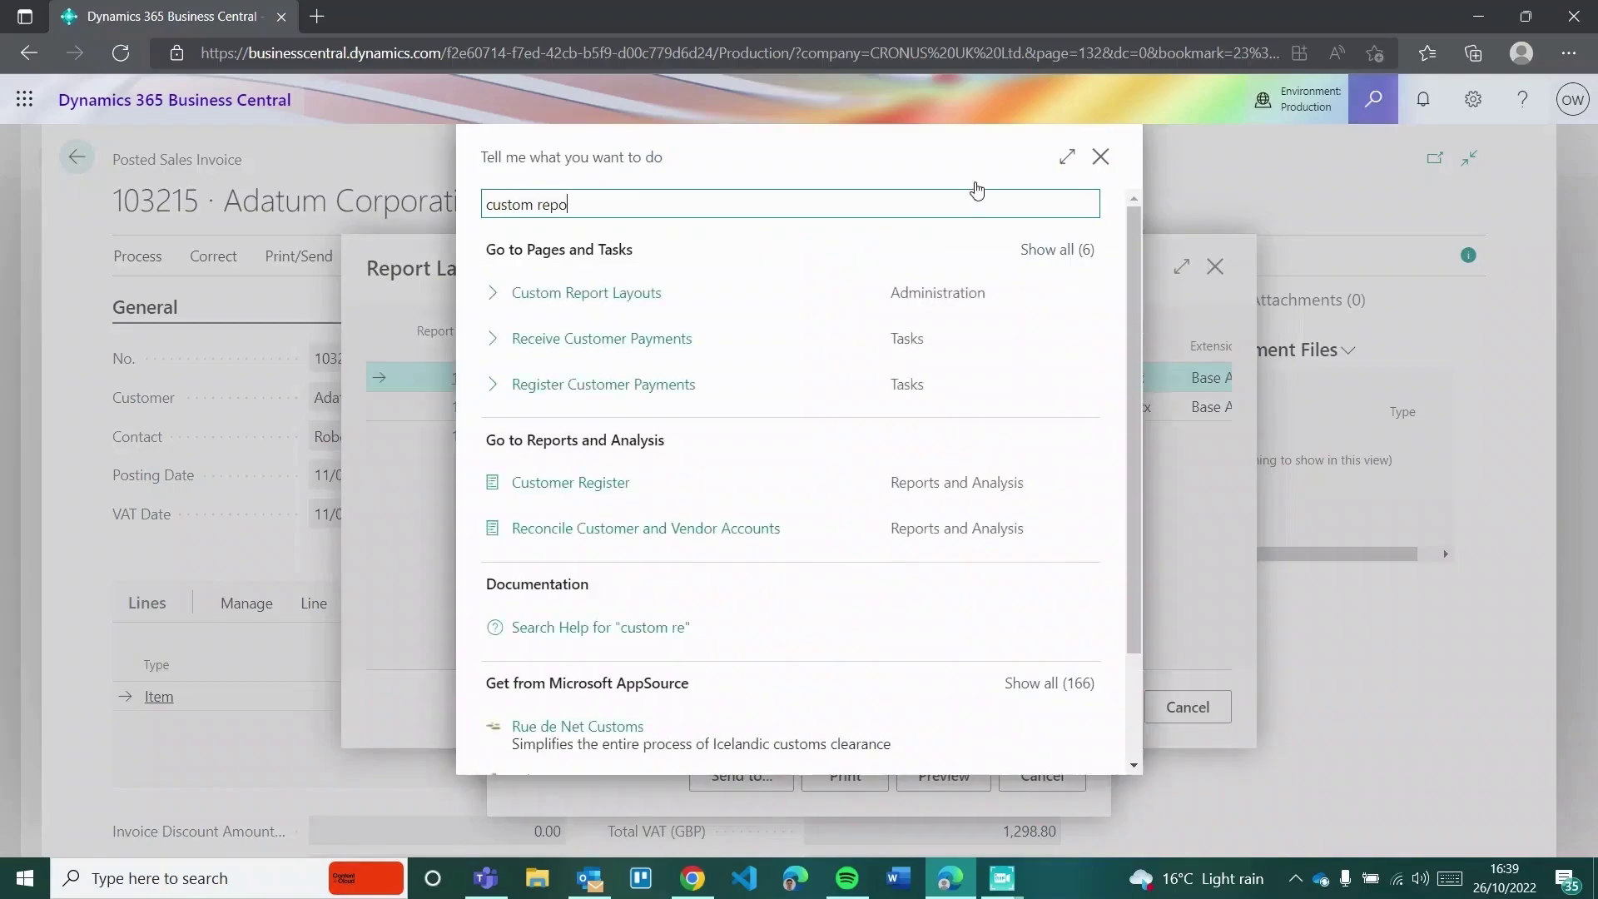
click(647, 291)
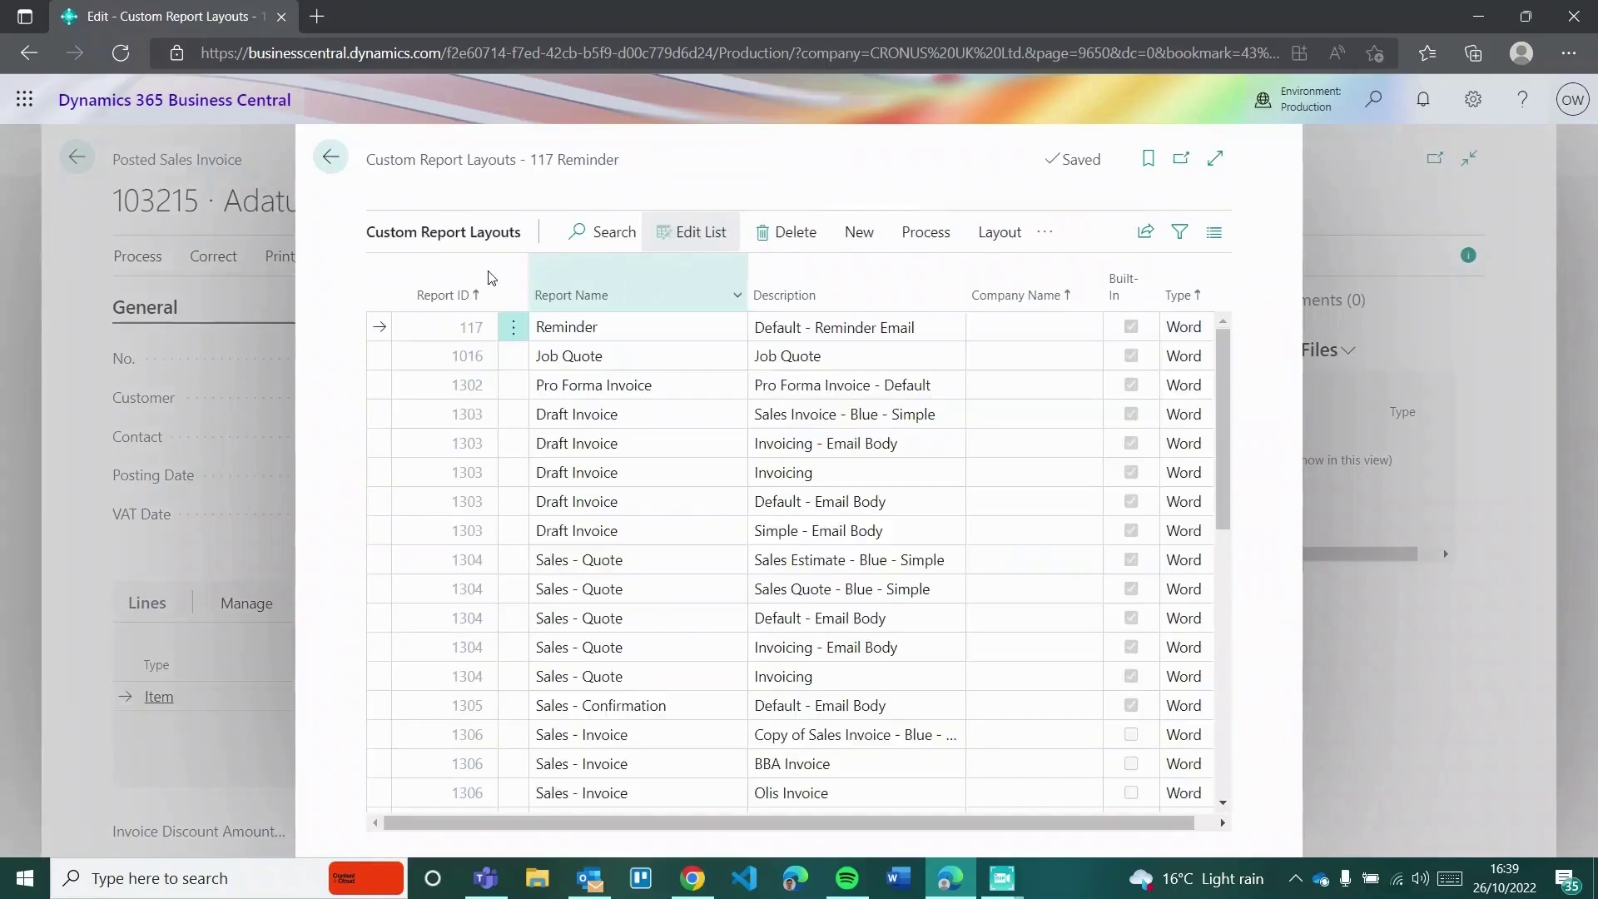
click(593, 254)
text(1306)
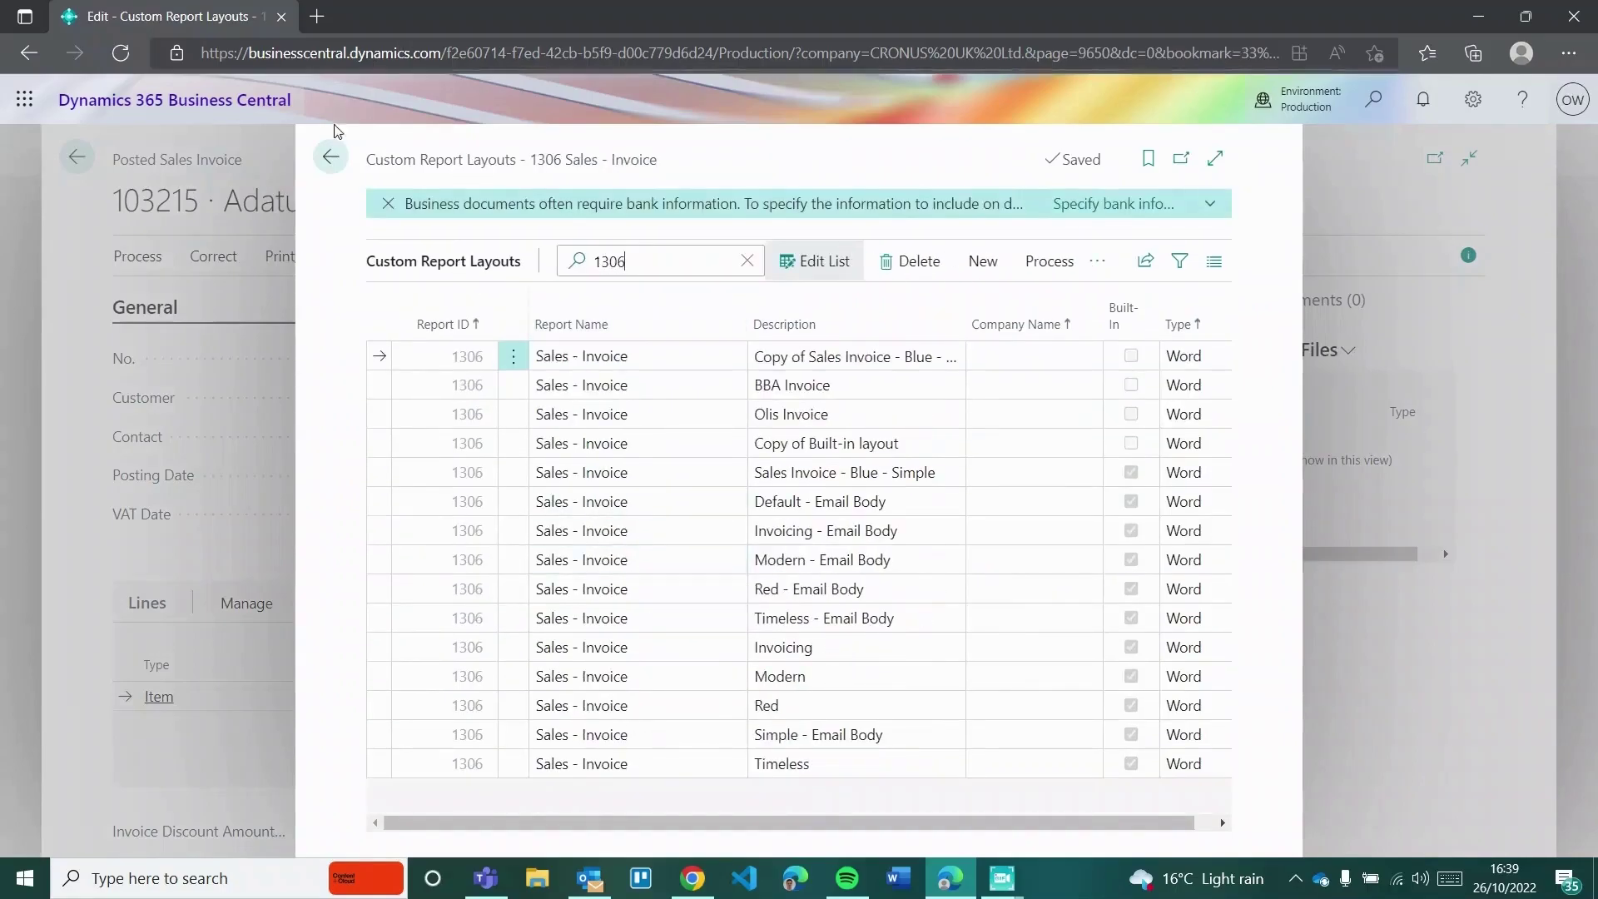
click(336, 175)
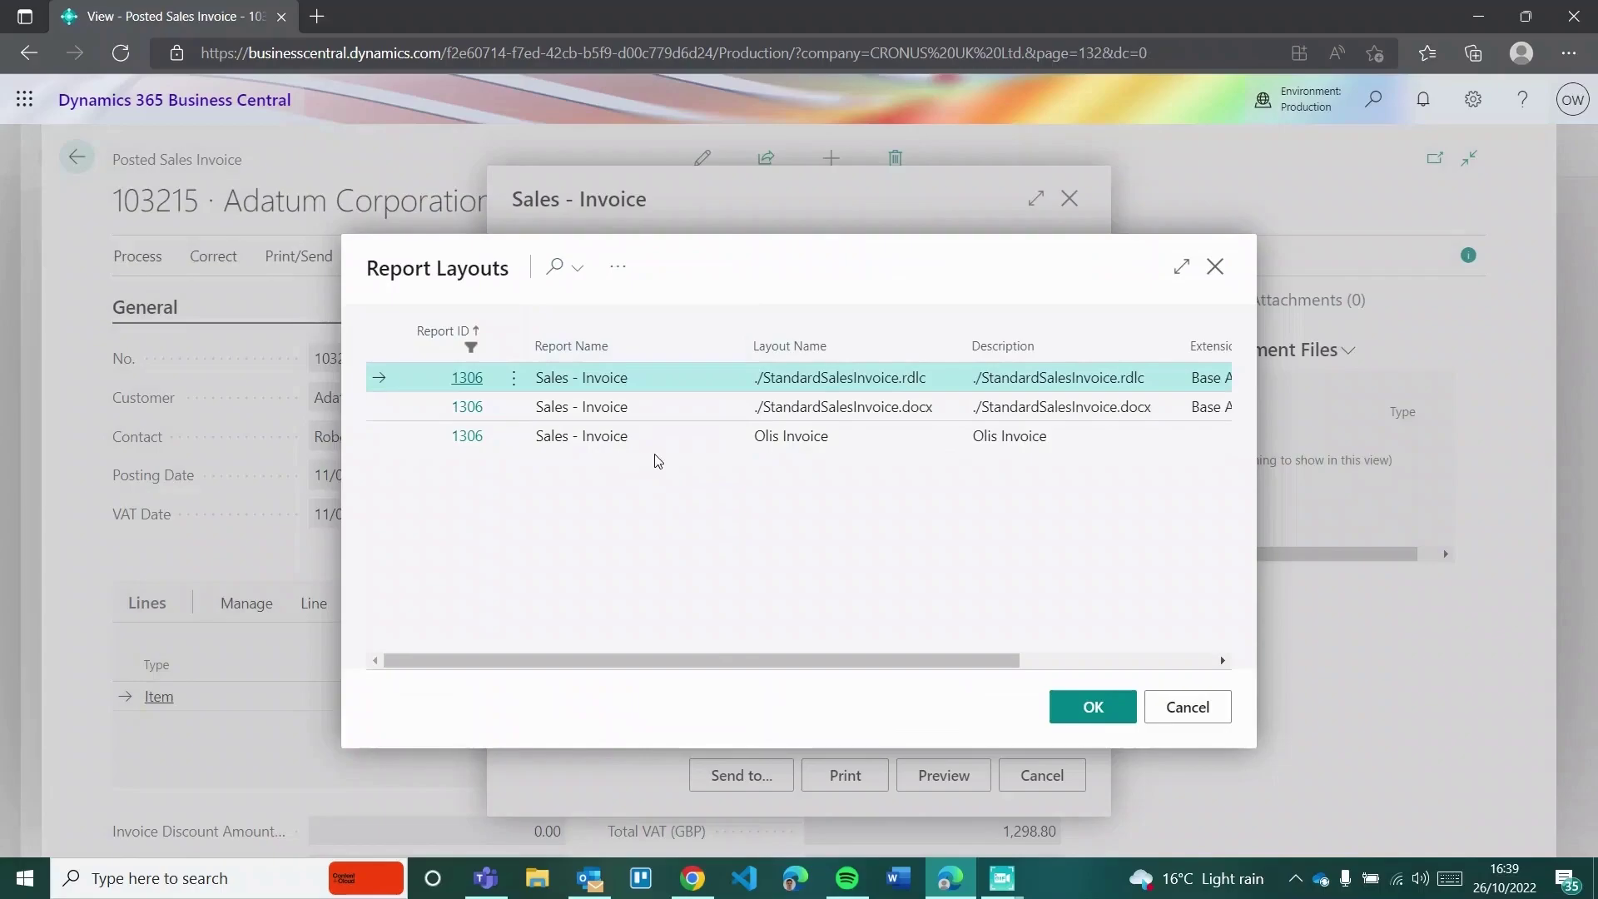
Choose the ./StandardSalesInvoice.docx layout for the print request, preview the invoice, and return to the Posted Sales Invoices list.
click(707, 407)
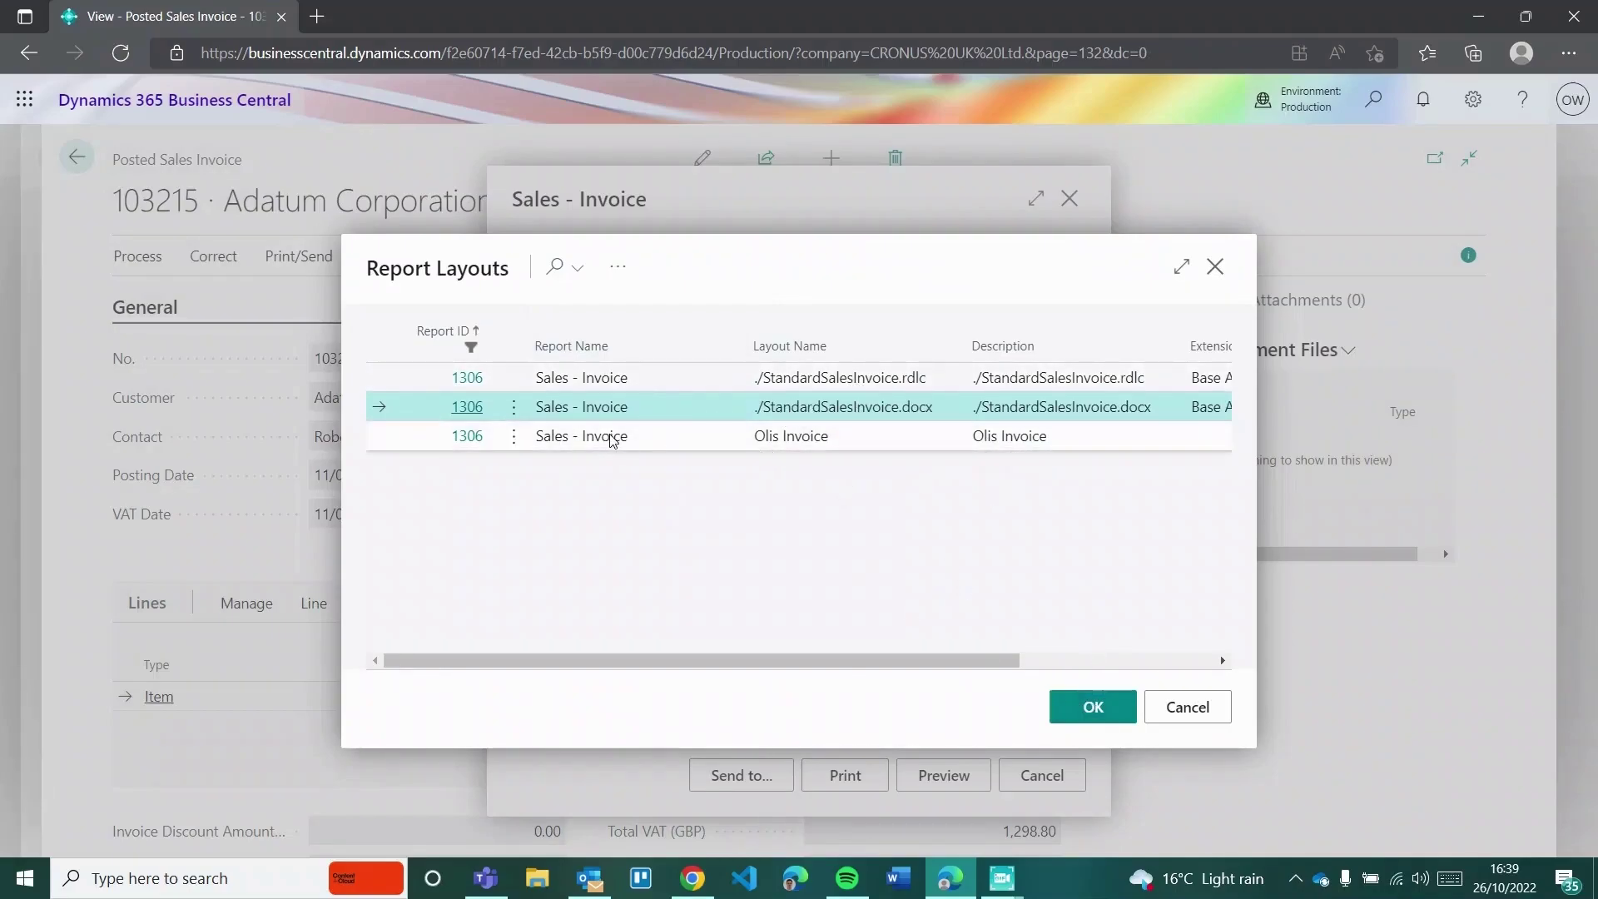
click(788, 438)
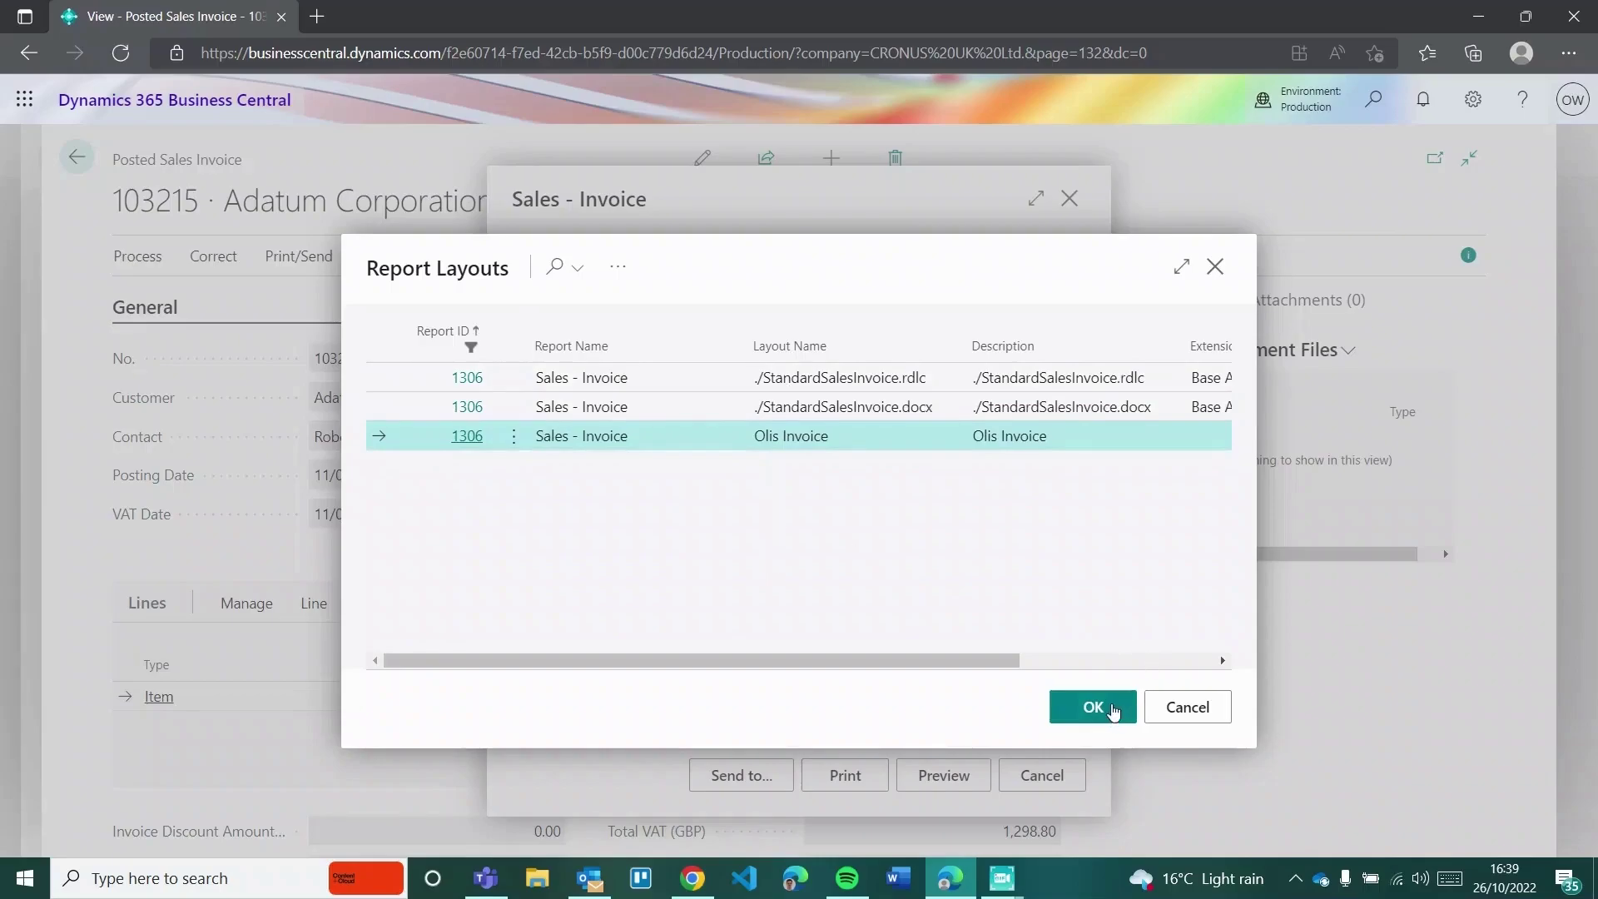
click(948, 408)
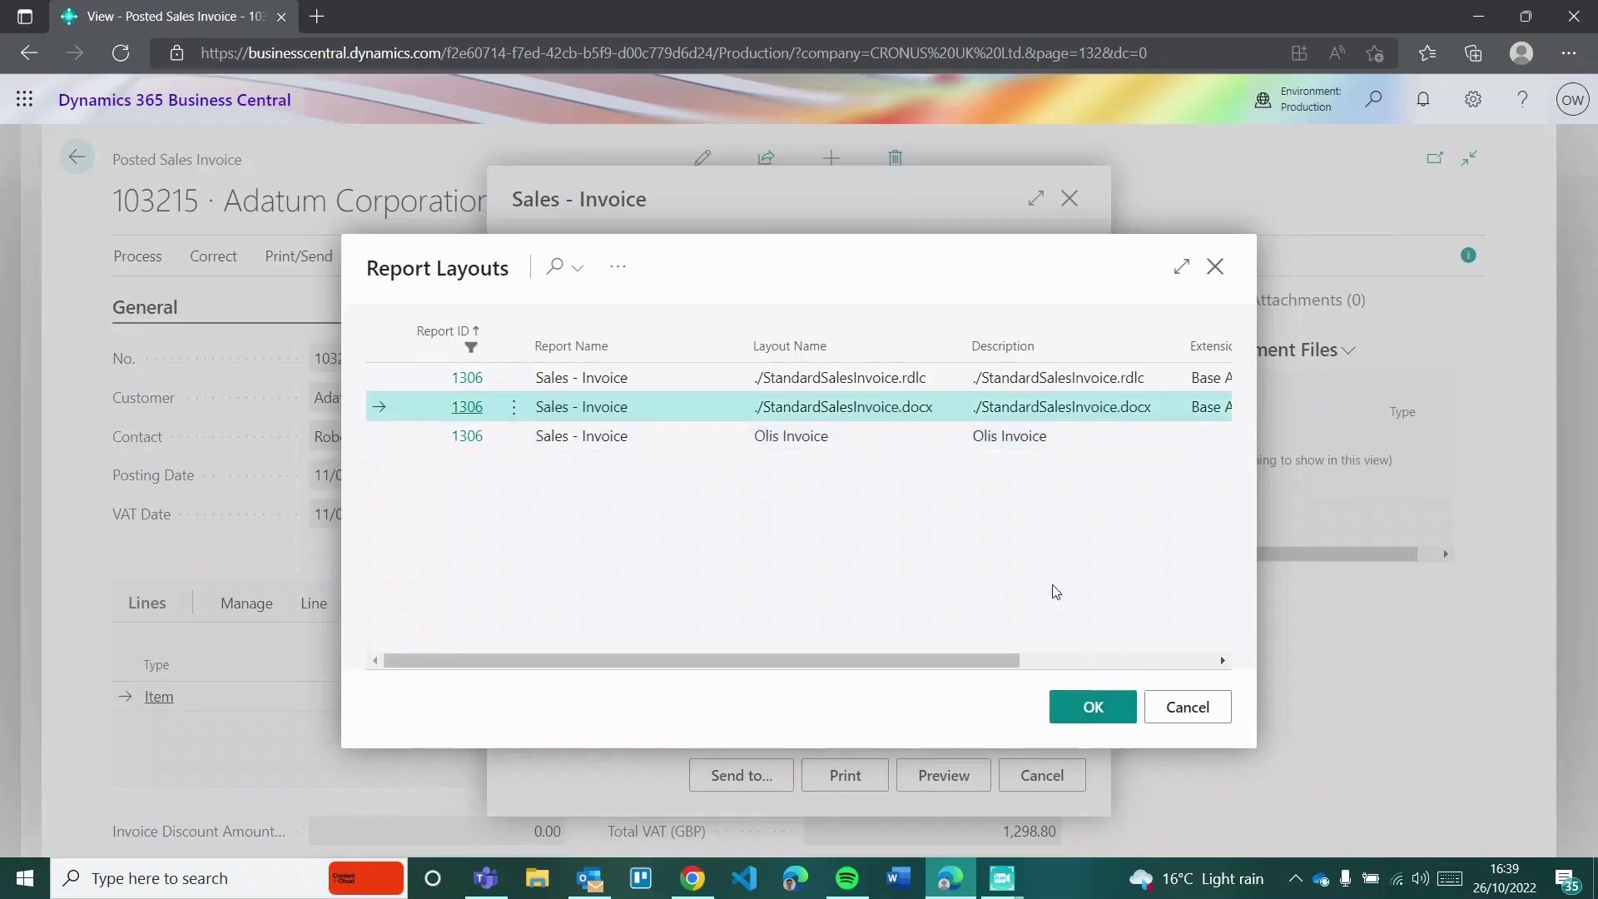
click(1091, 703)
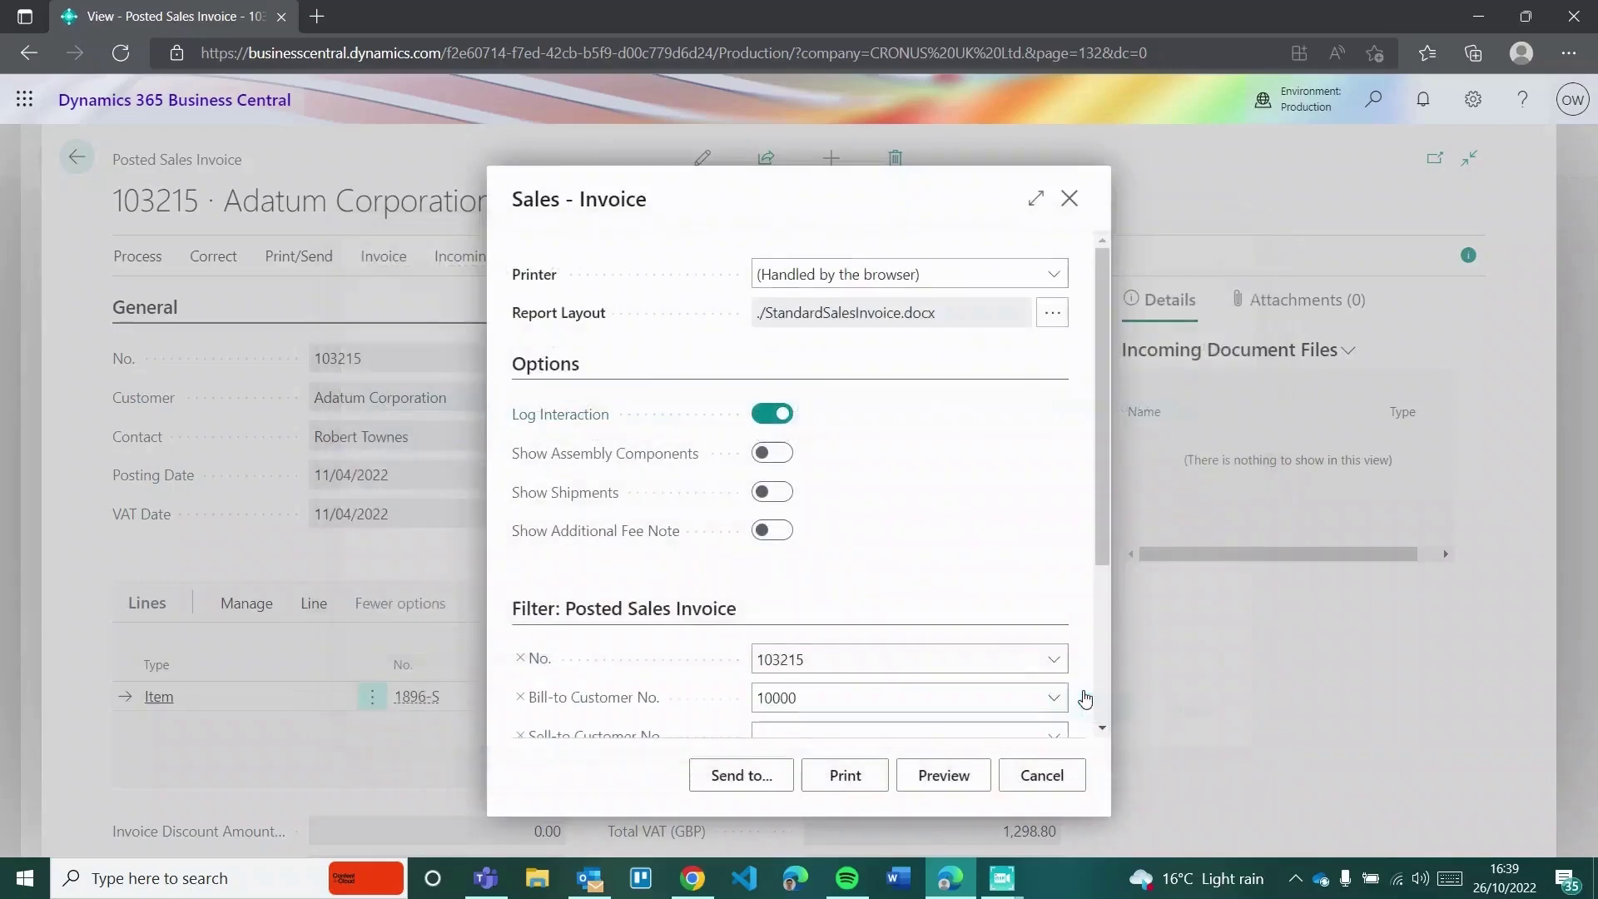
click(940, 782)
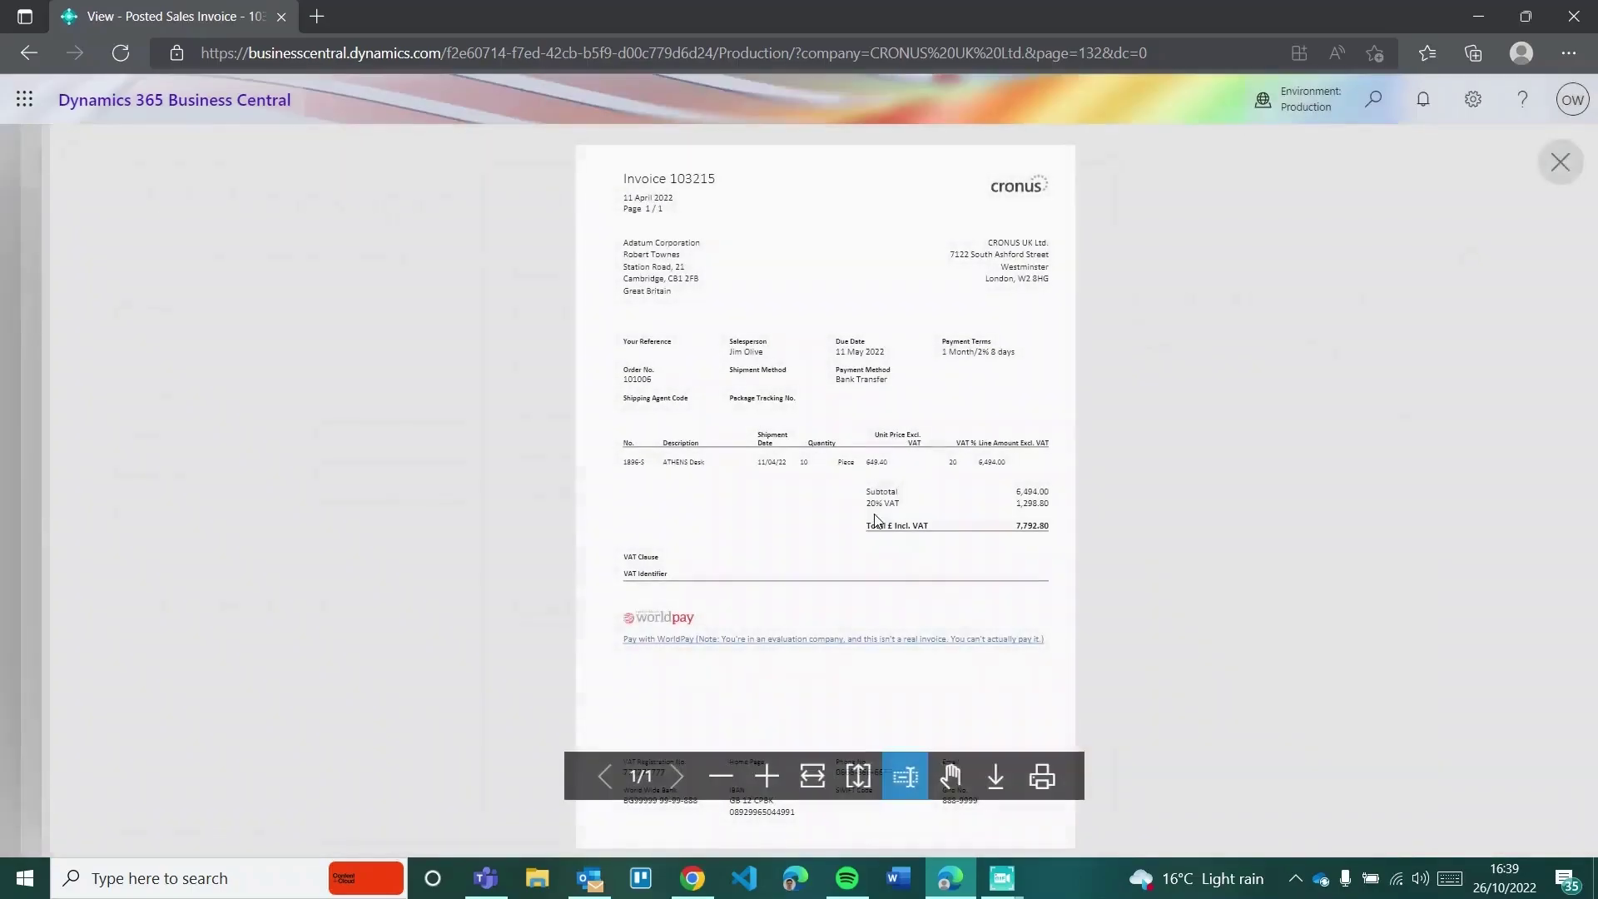
click(1556, 165)
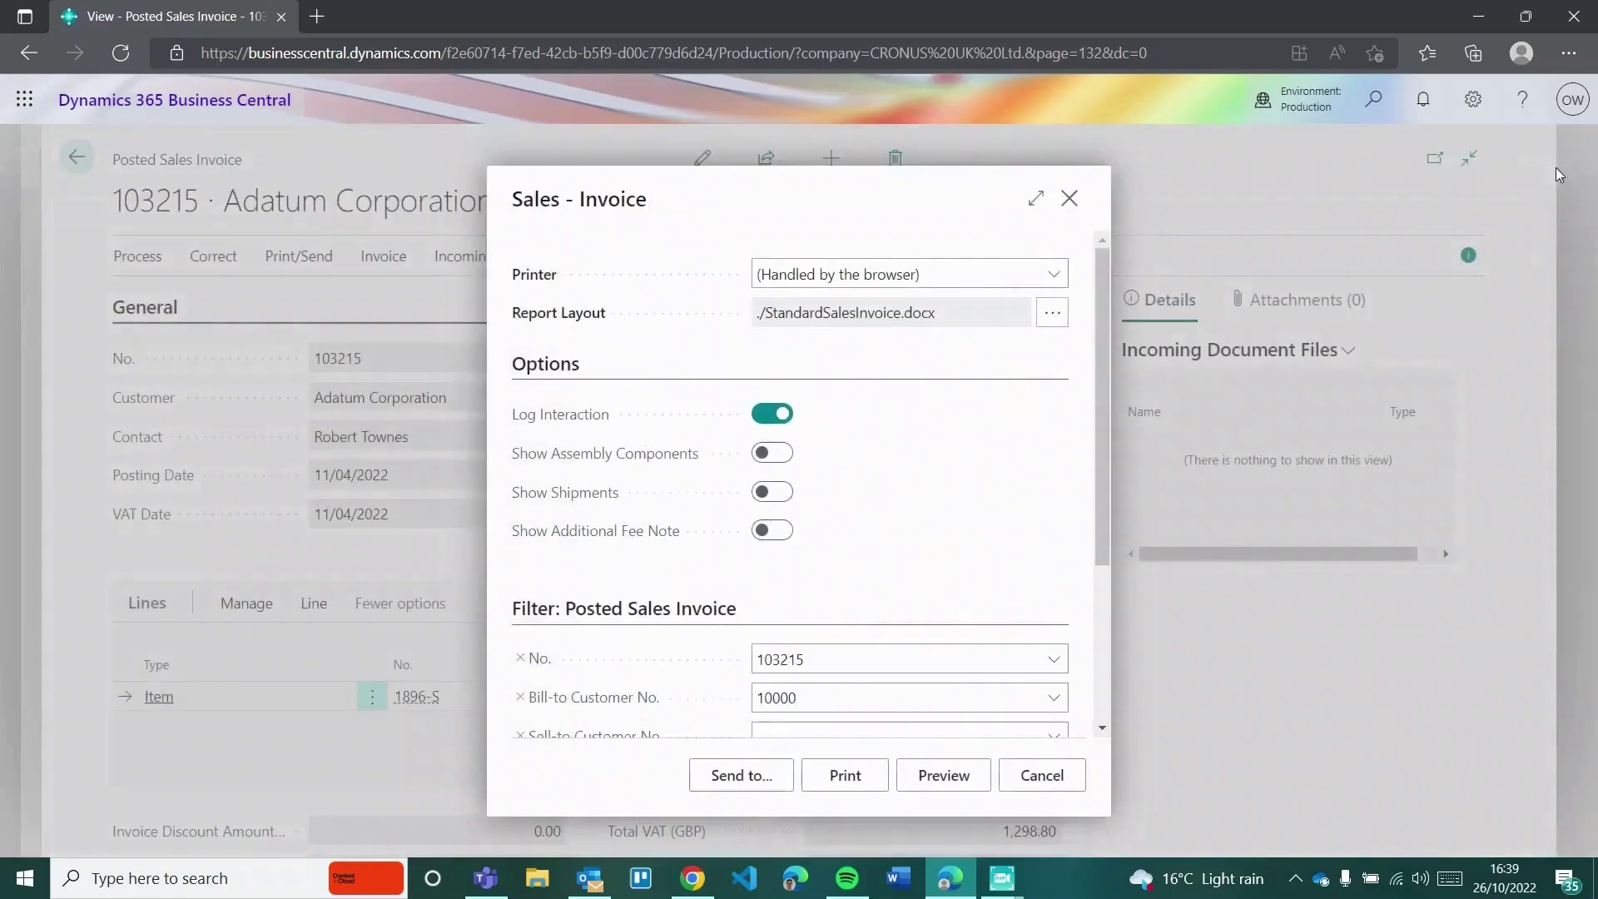
click(1070, 199)
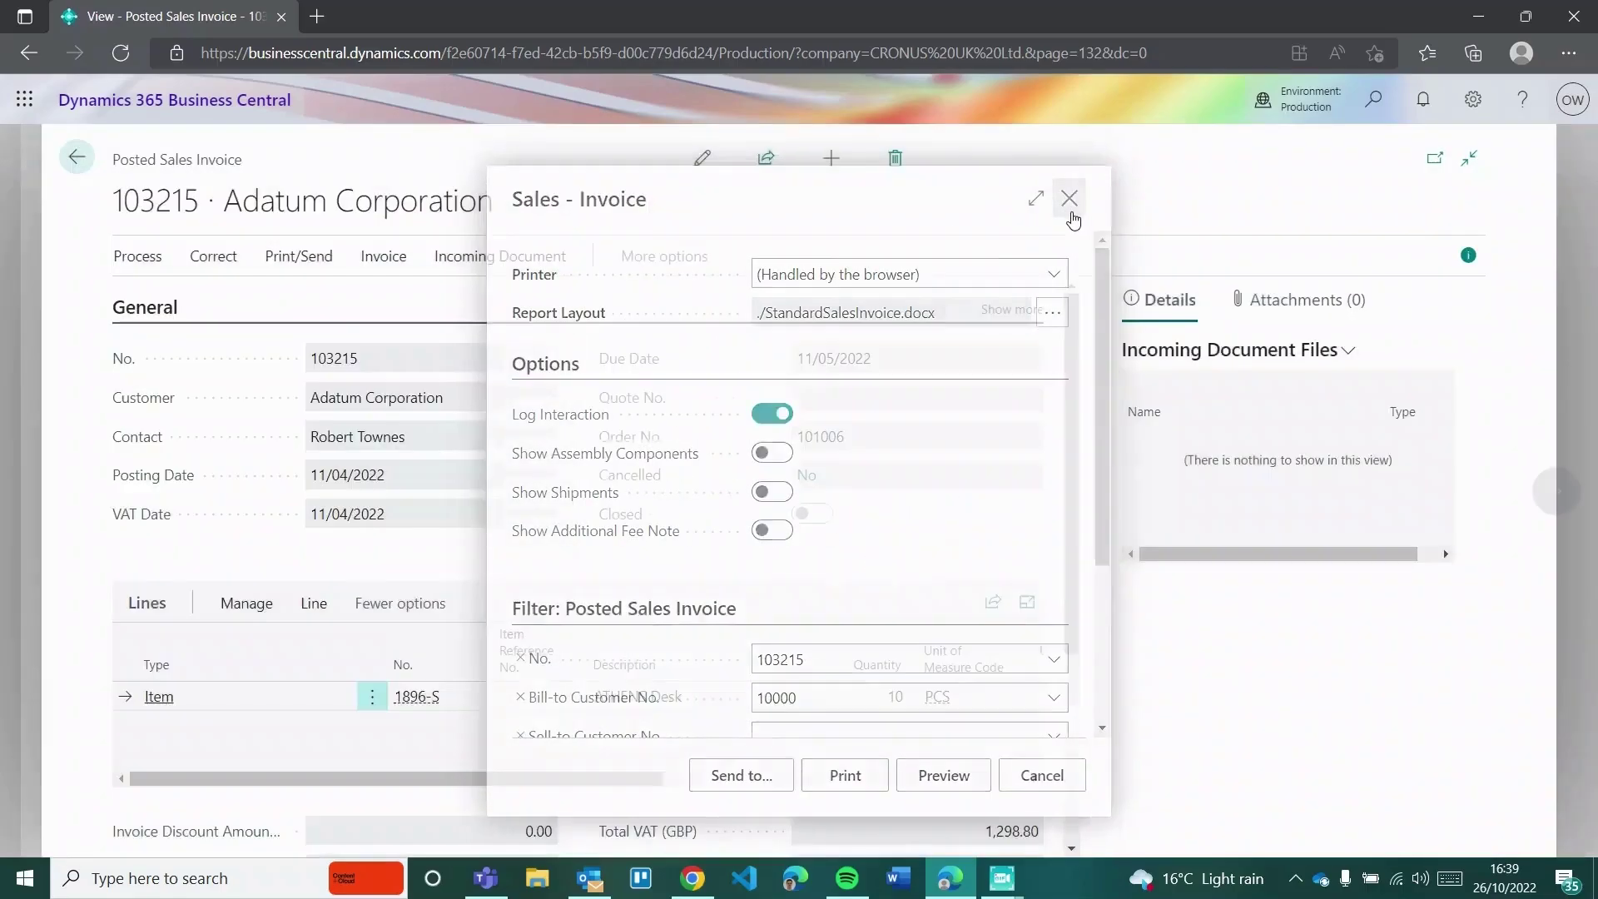
click(78, 158)
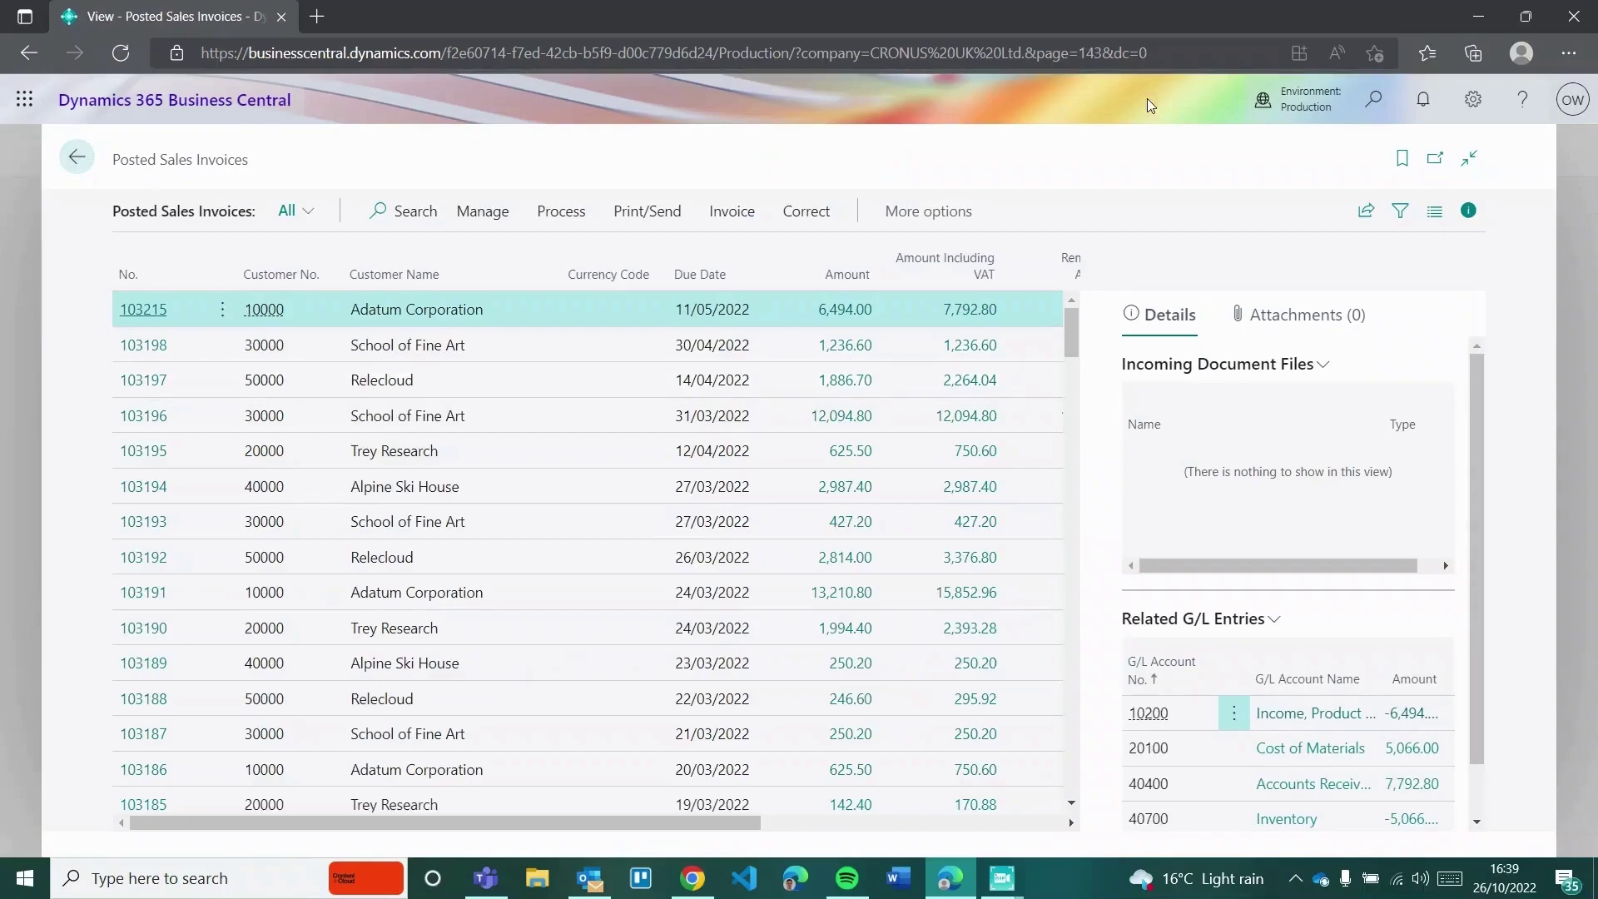
Open Report Layouts and search the list for report 1306.
click(1358, 103)
text(re)
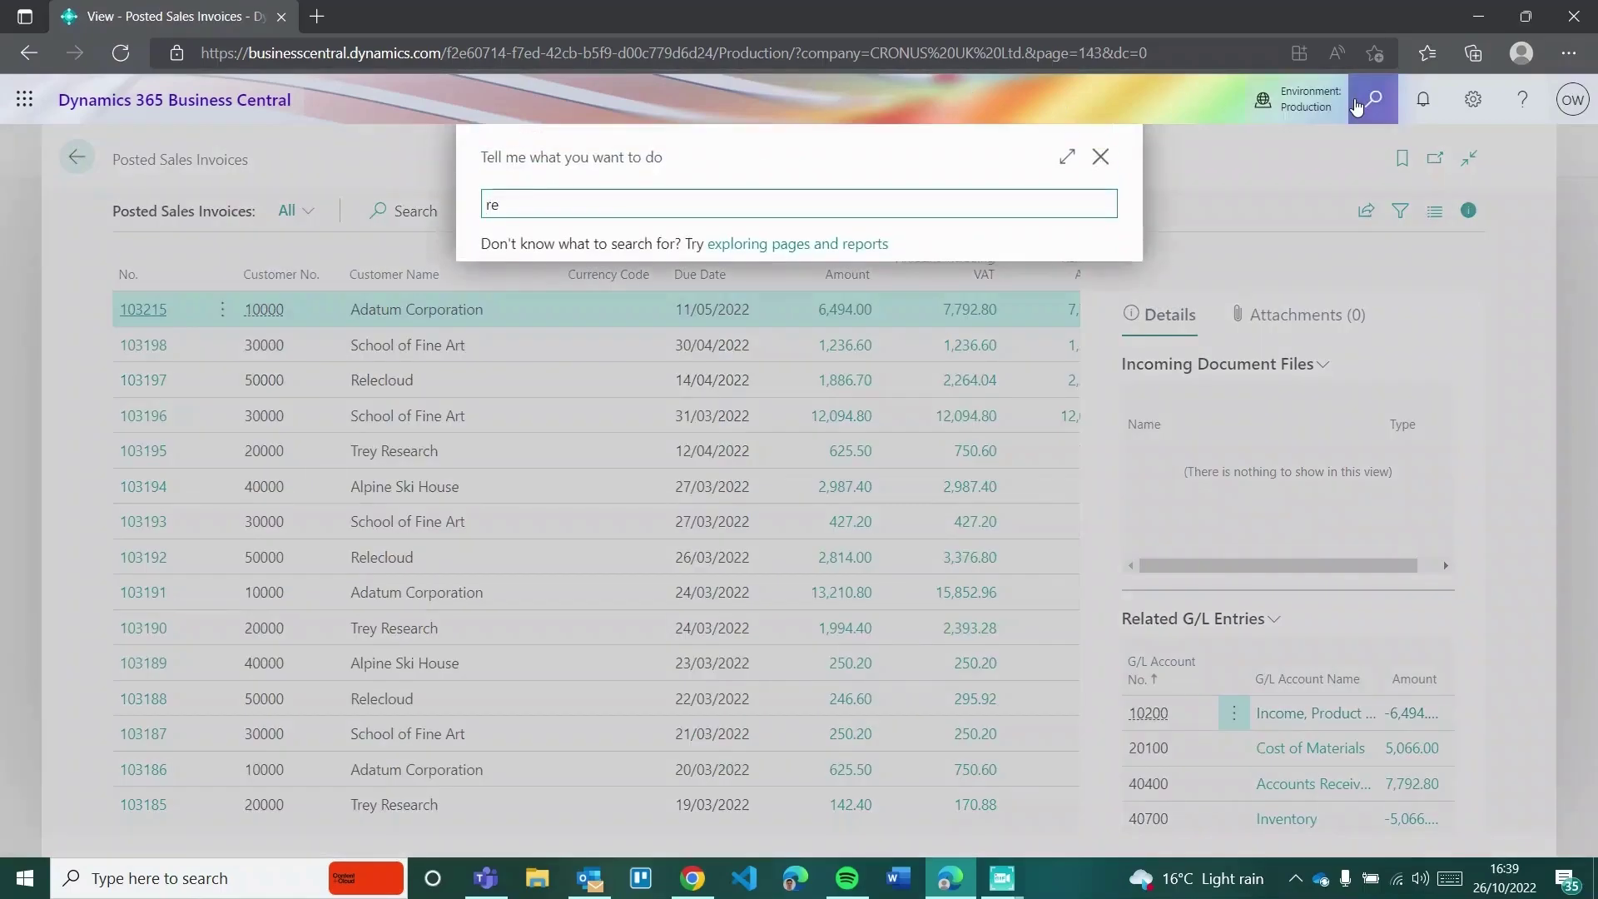
text(port l)
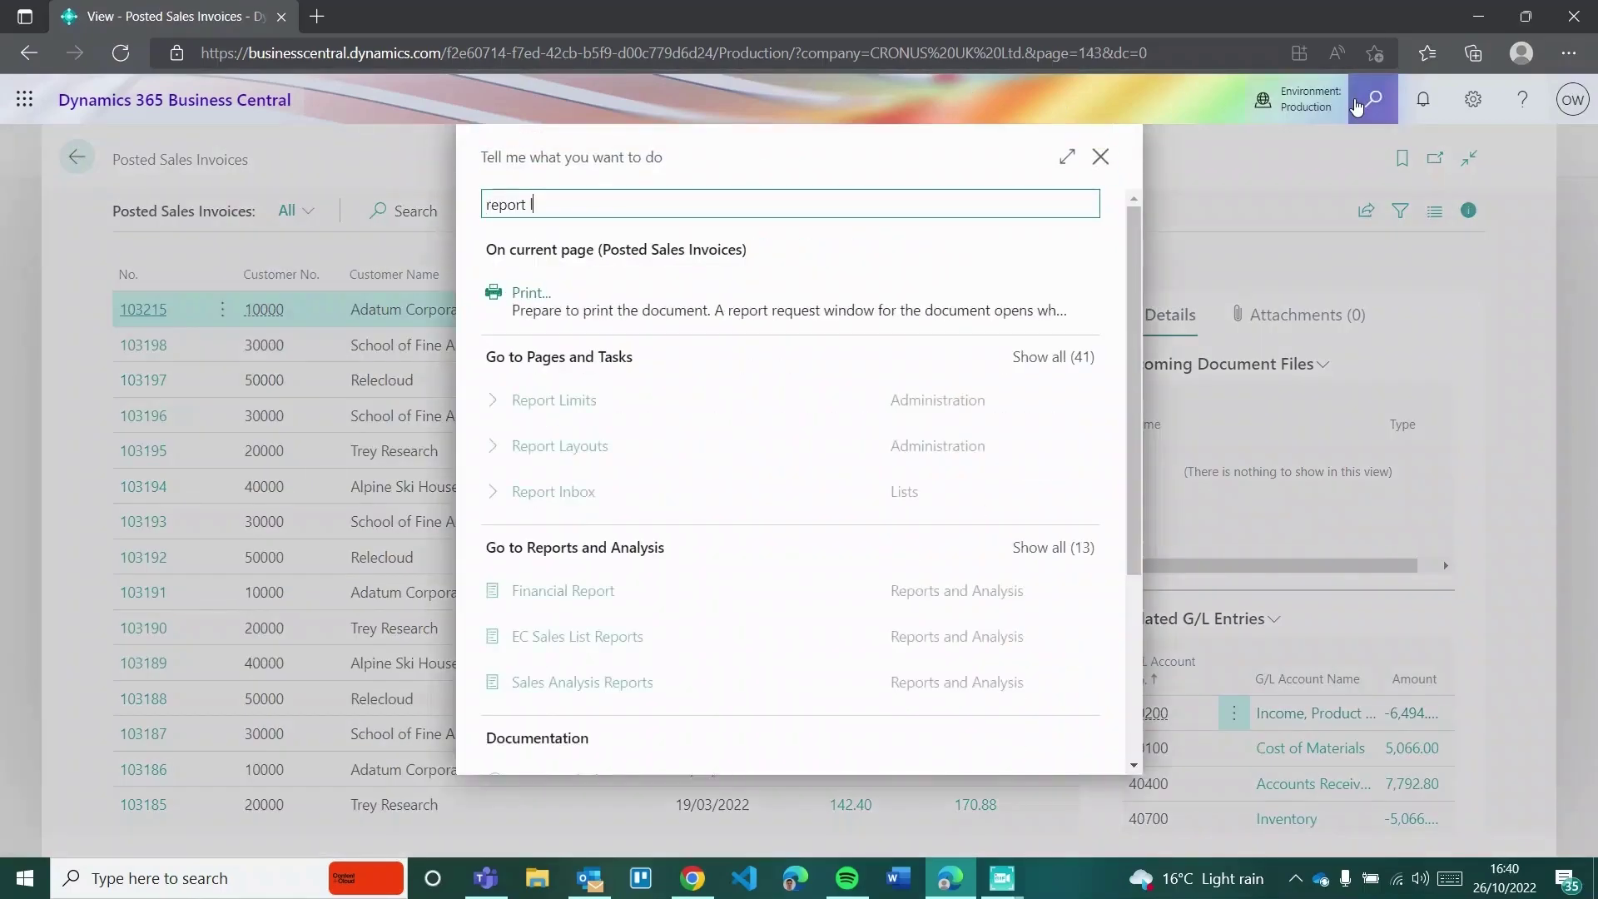
text(ayout)
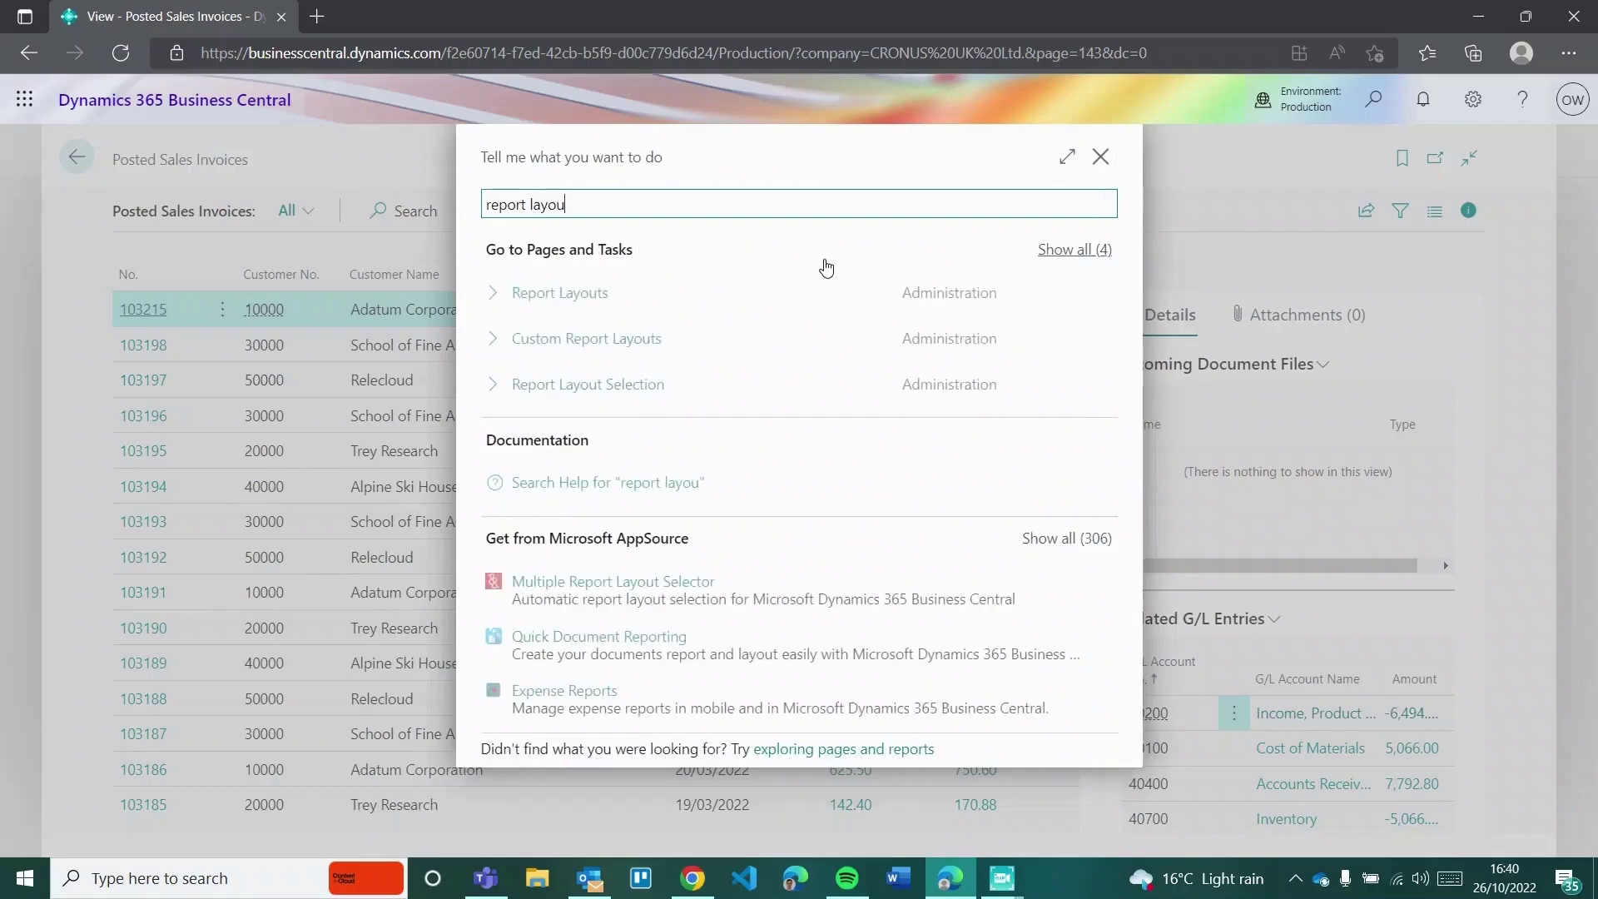
click(607, 310)
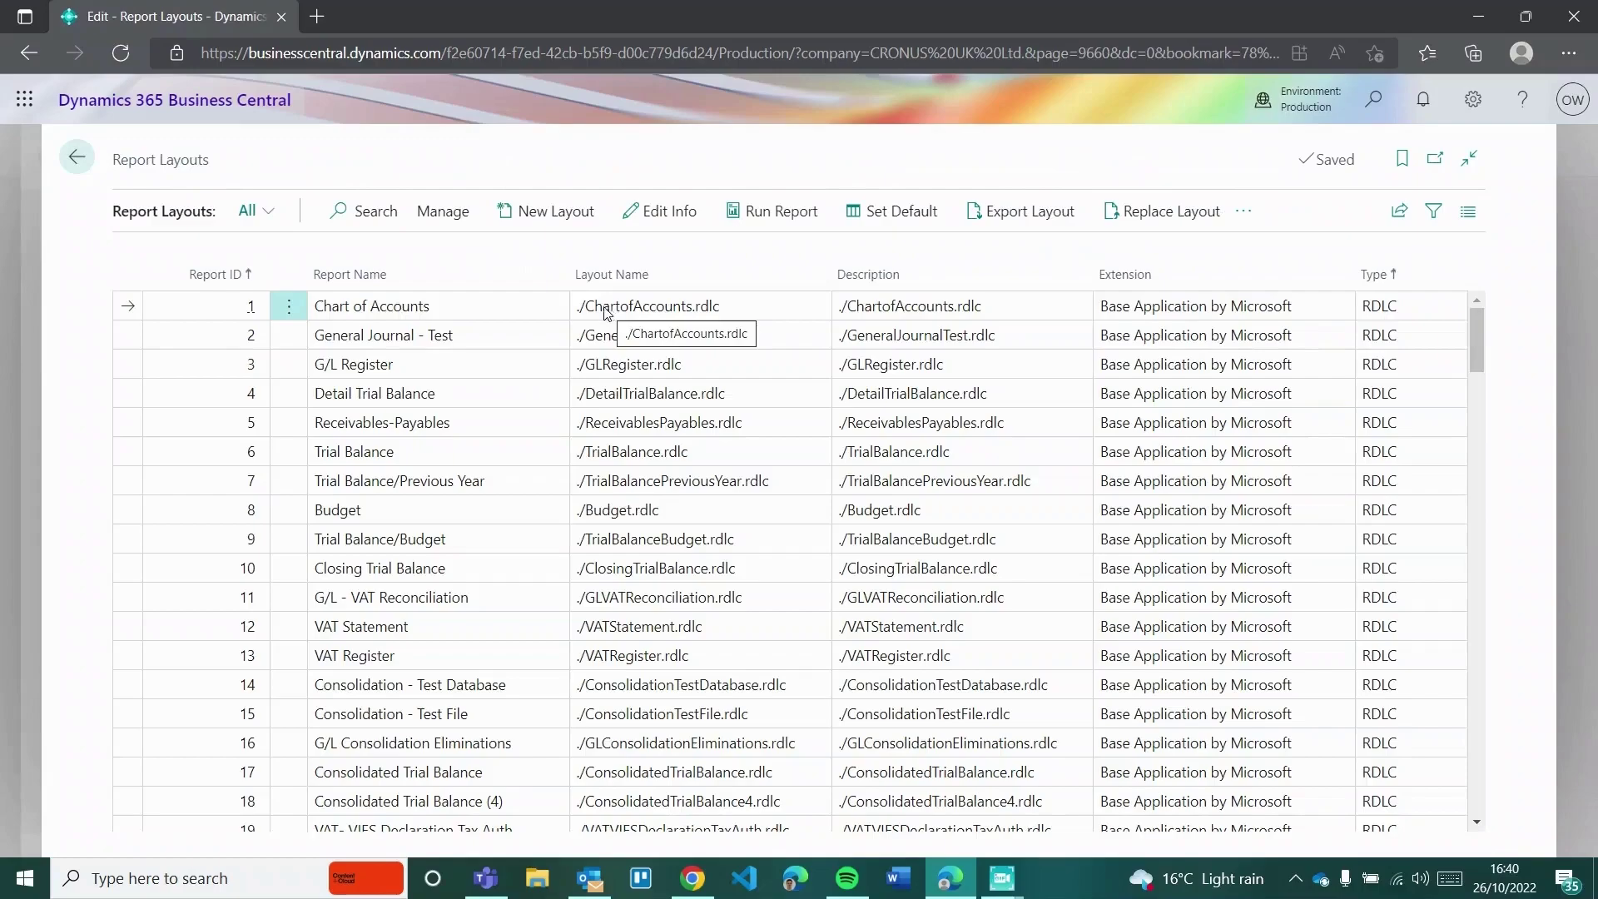
click(342, 213)
text(1306)
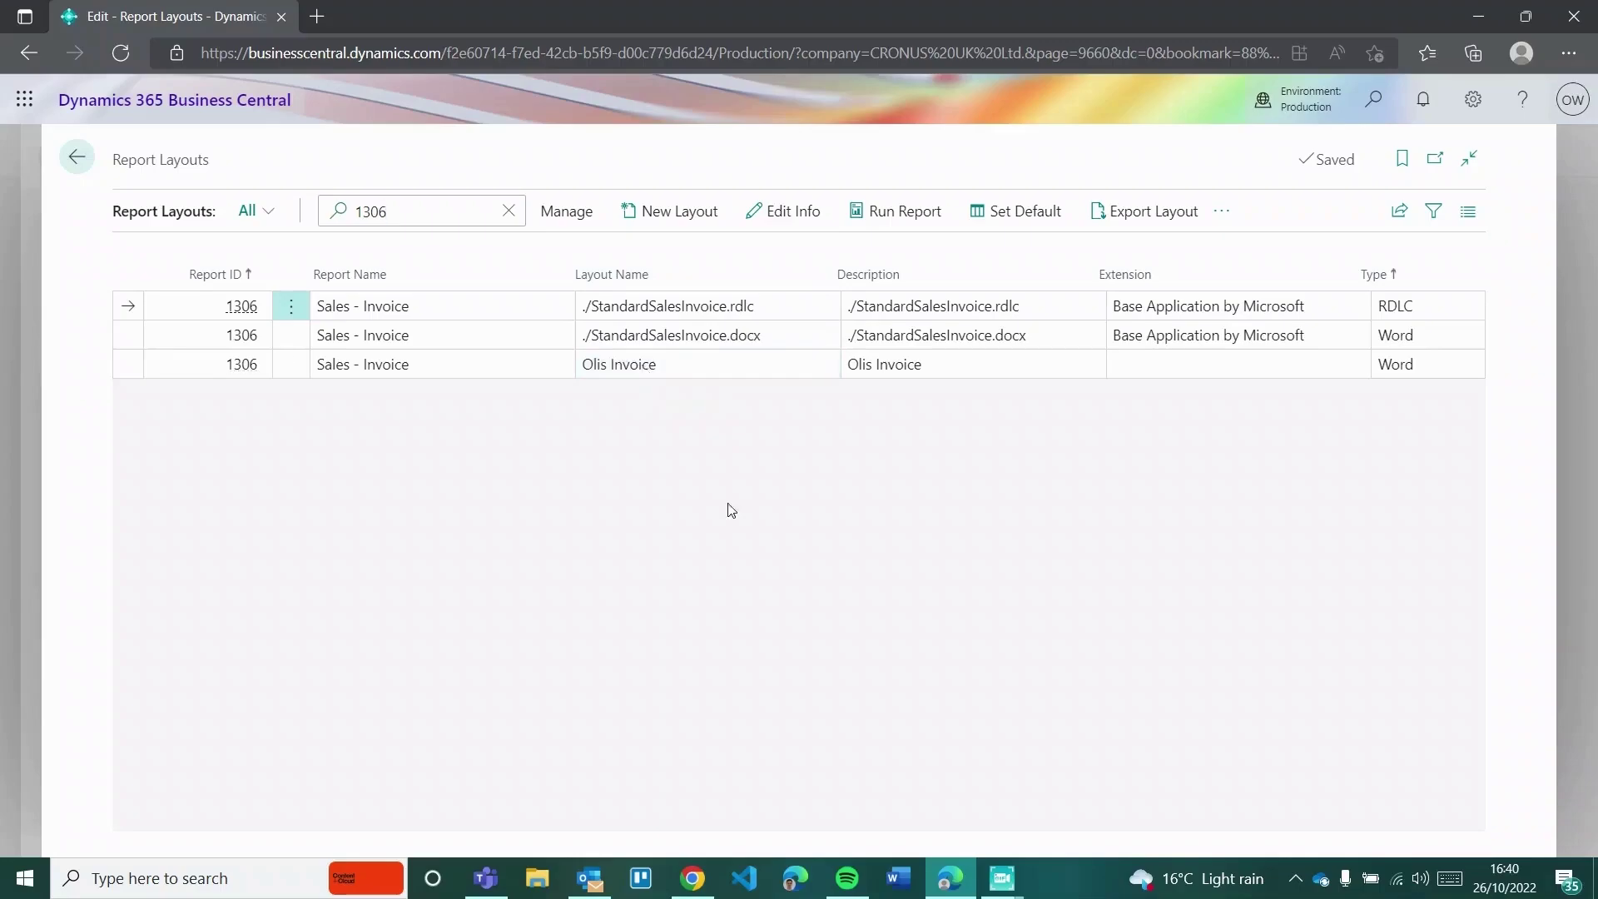
mouse_move(1020, 893)
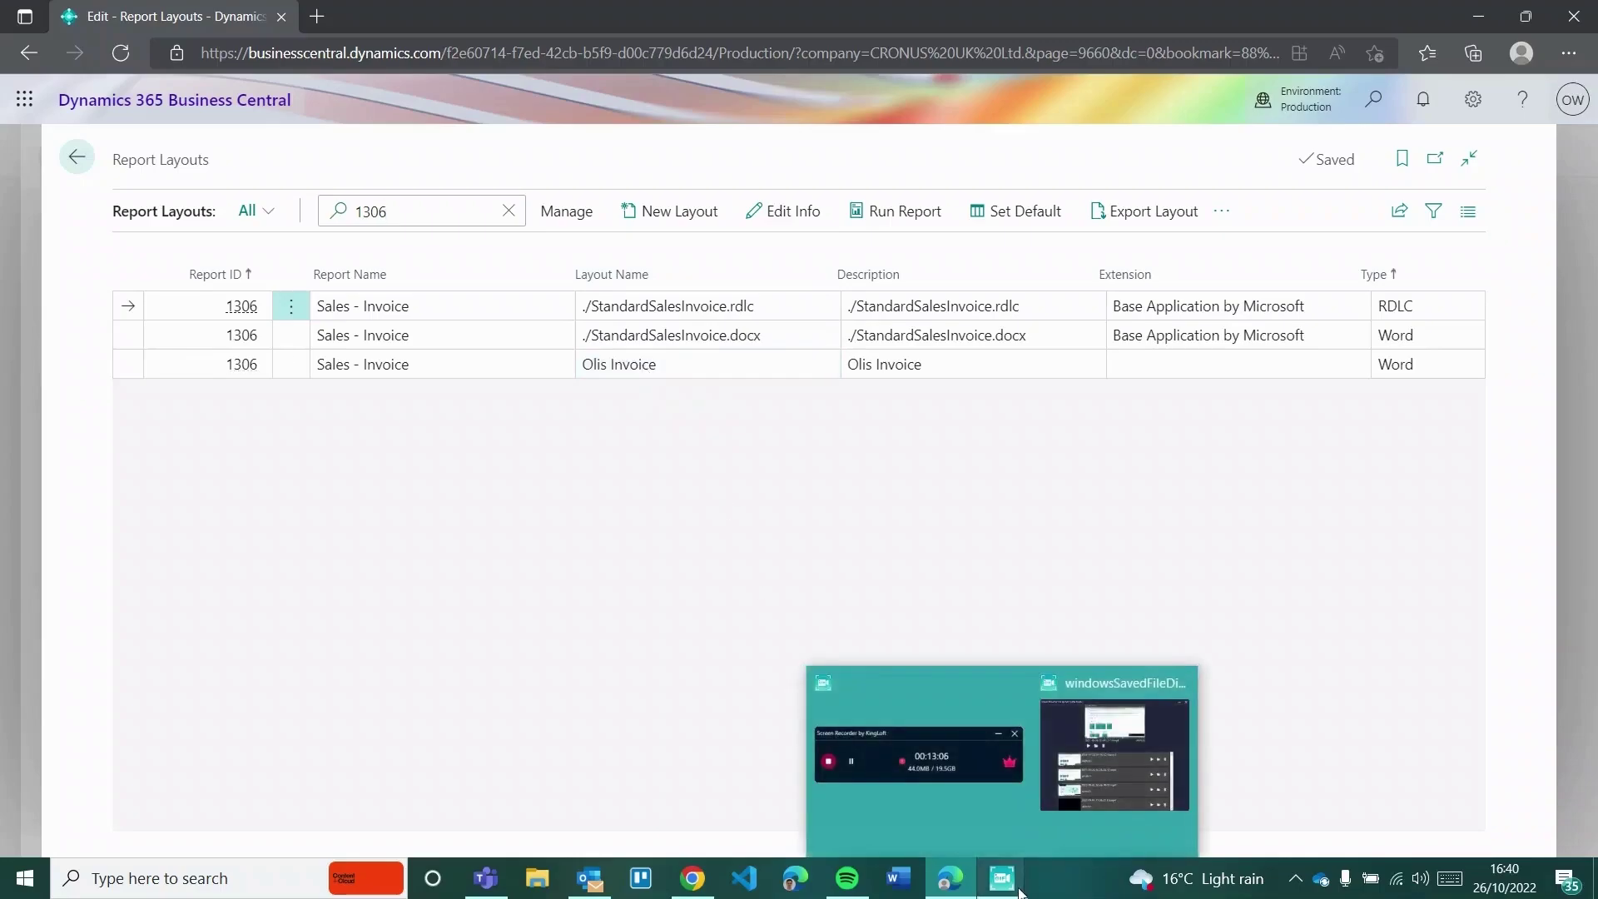